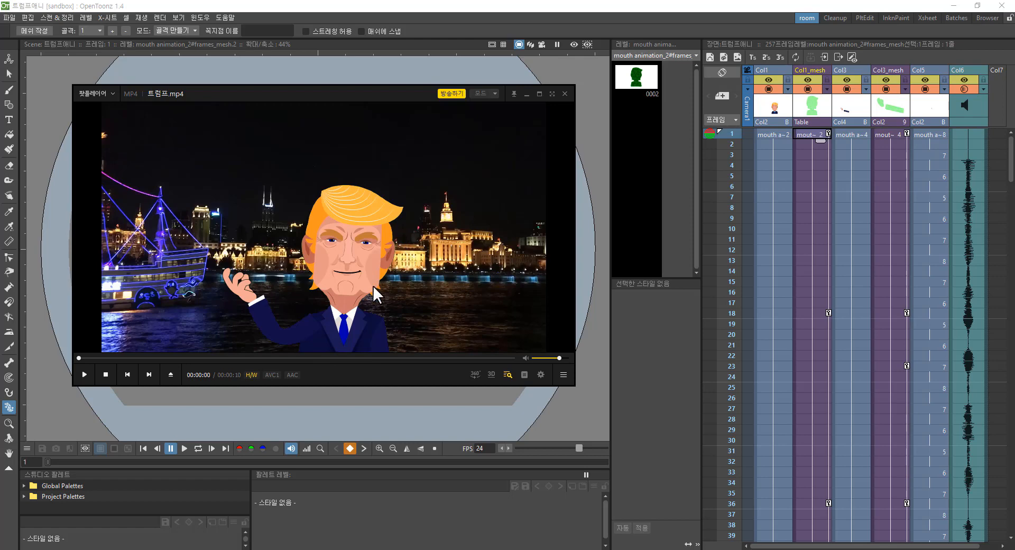
Step: Close the video player with the finished sample animation
{"action": "left_click", "coordinate": [565, 93]}
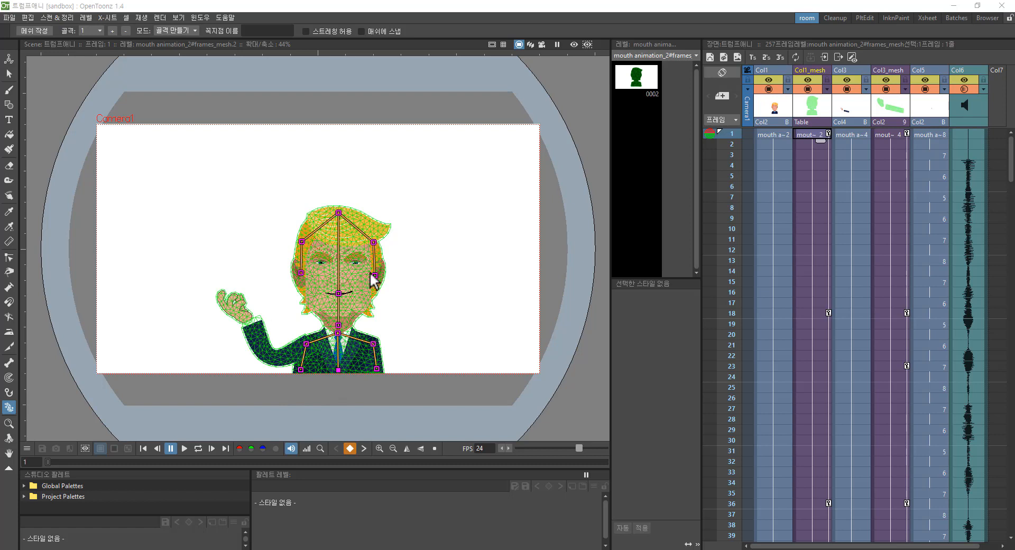
{"action": "mouse_move", "coordinate": [727, 134]}
{"action": "left_mouse_down"}
{"action": "mouse_move", "coordinate": [734, 200]}
{"action": "mouse_move", "coordinate": [670, 487]}
{"action": "mouse_move", "coordinate": [751, 164]}
{"action": "mouse_move", "coordinate": [681, 447]}
{"action": "mouse_move", "coordinate": [731, 131]}
{"action": "left_mouse_up"}
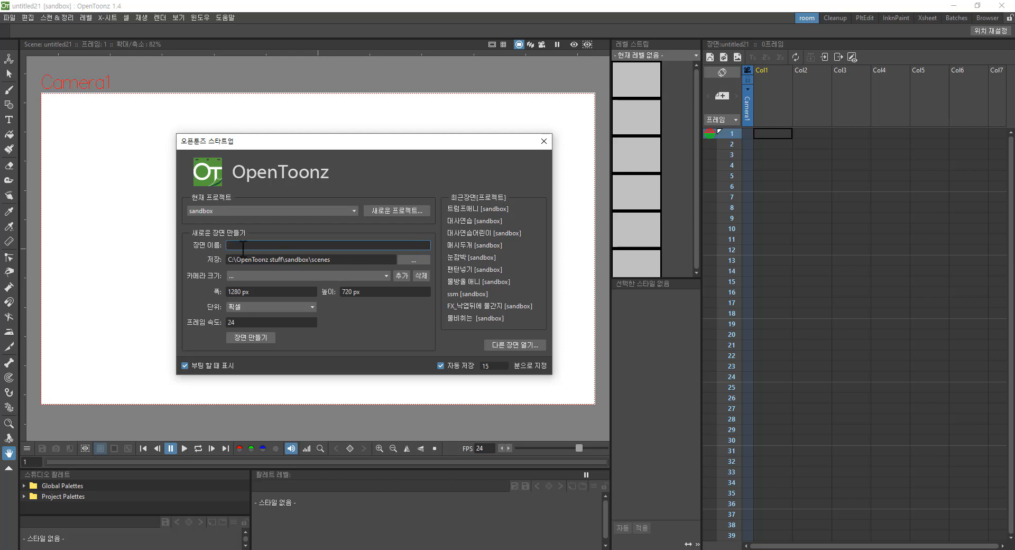
Step: Create a new scene named 트럼프샘플 at 1280 x 720 px and 24 frames per second
{"action": "type", "text": "트럼프샘플"}
{"action": "left_click", "coordinate": [259, 292]}
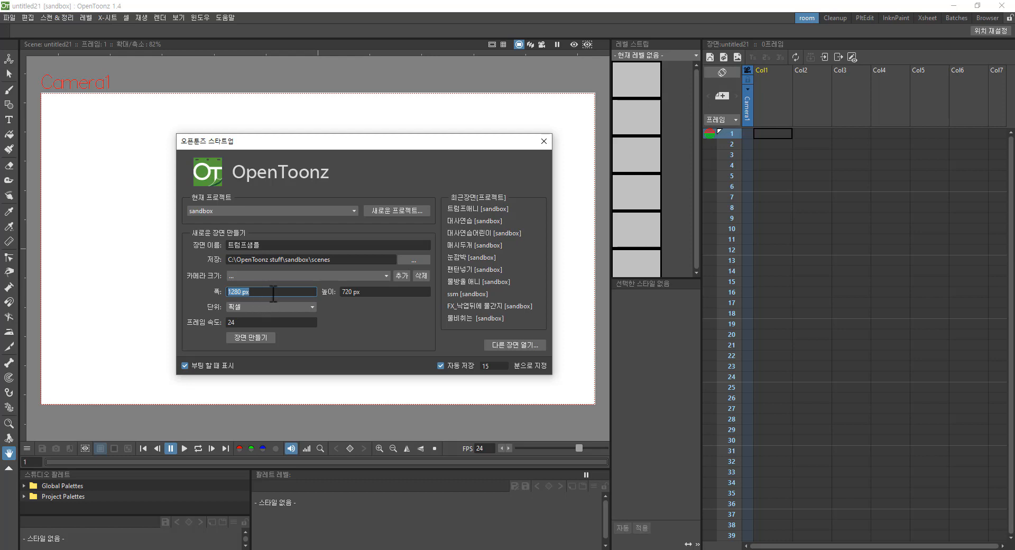
{"action": "left_click", "coordinate": [376, 293]}
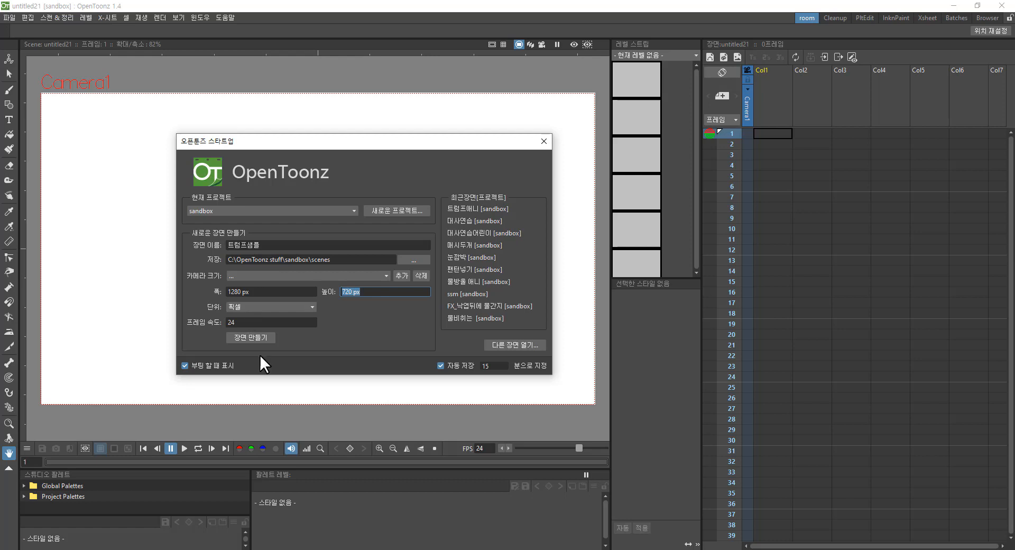
{"action": "left_click", "coordinate": [261, 336]}
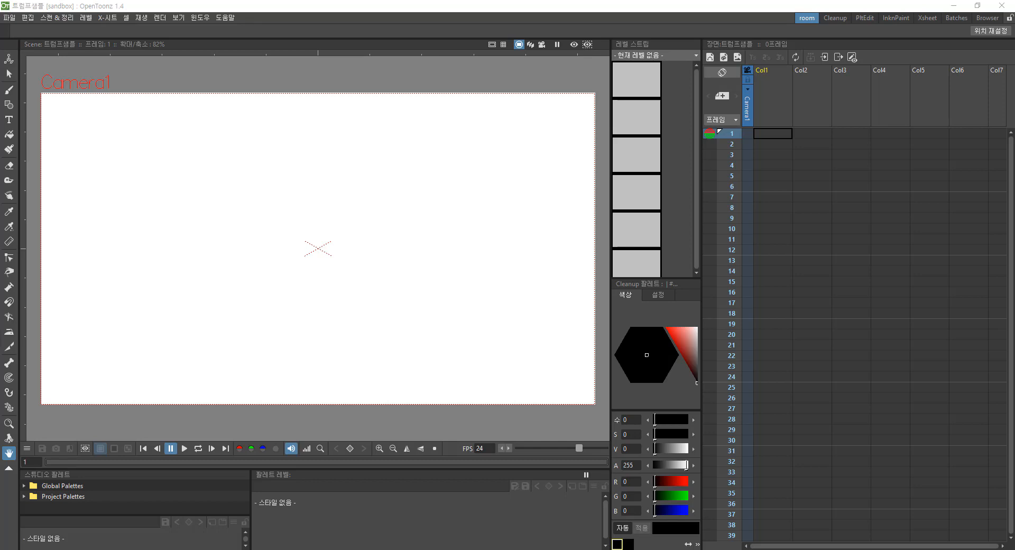
Step: Import the PSD file mouth animation_f into the scene with its layers loaded as frames (프레임) in one column
{"action": "left_click_drag", "start_coordinate": [11, 401], "coordinate": [313, 259]}
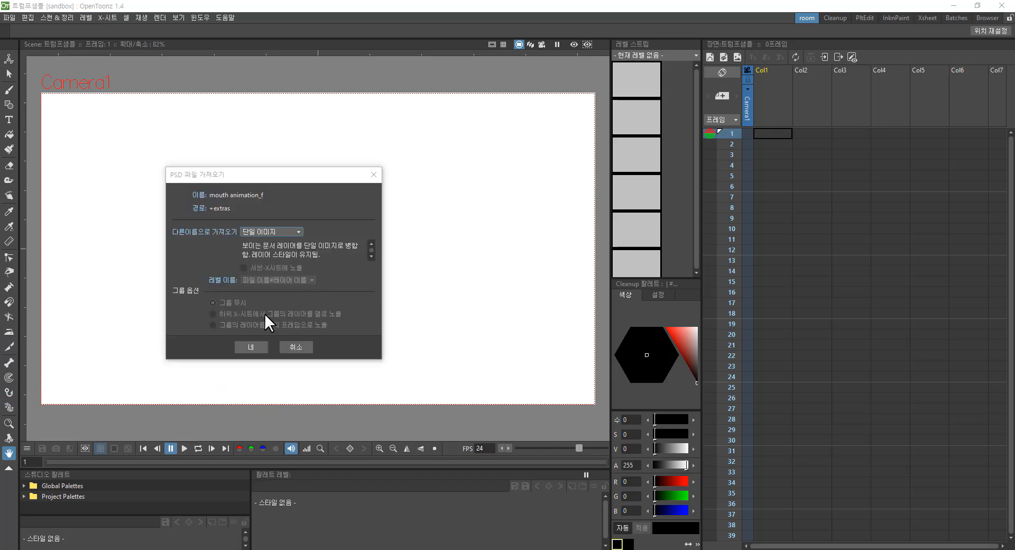
{"action": "left_click_drag", "start_coordinate": [234, 181], "coordinate": [281, 166]}
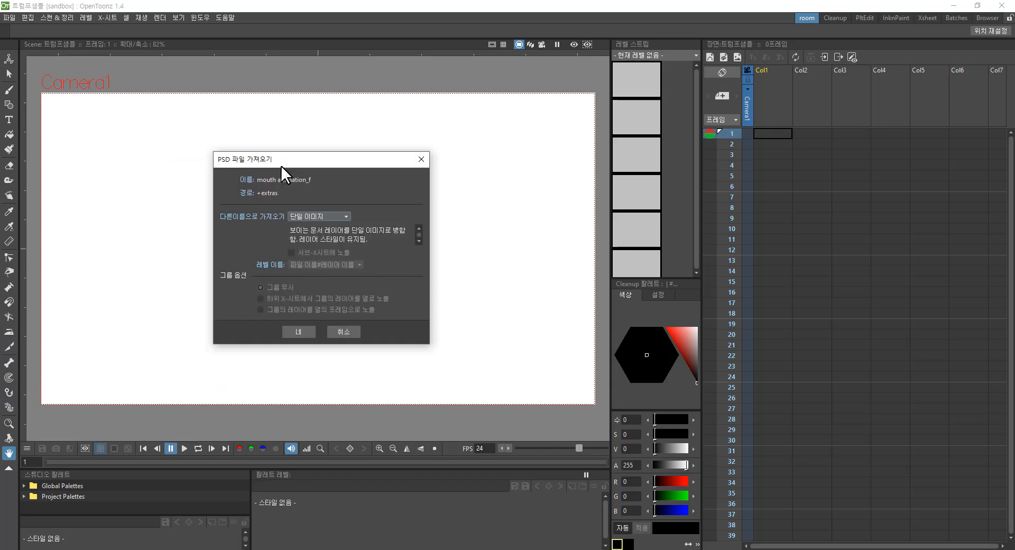
{"action": "left_click", "coordinate": [325, 217]}
{"action": "left_click", "coordinate": [305, 232]}
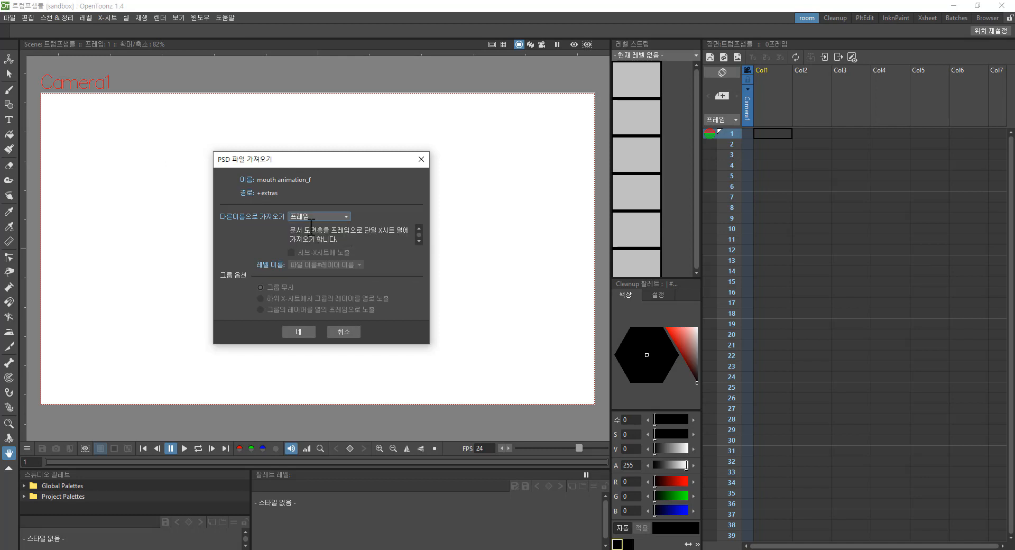
{"action": "left_click", "coordinate": [301, 327]}
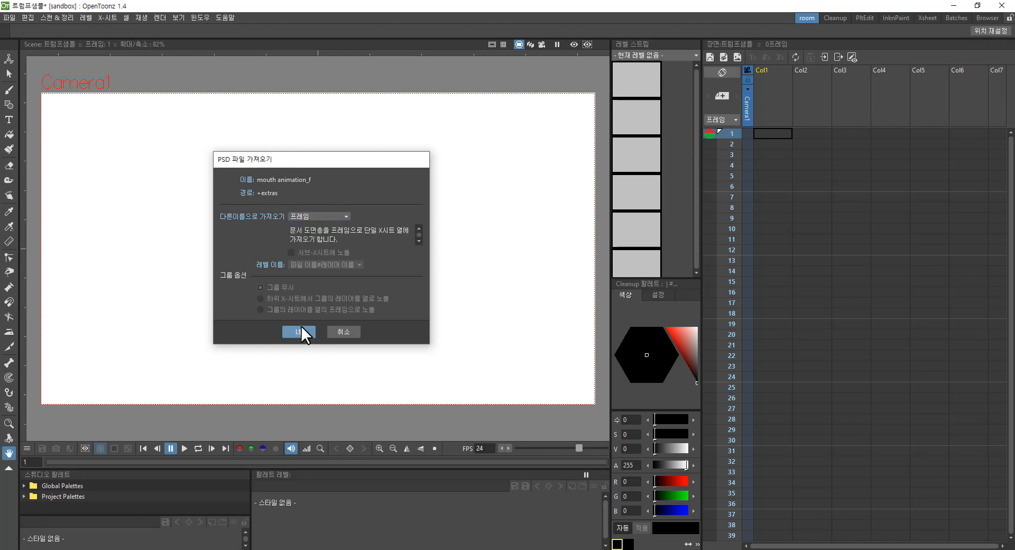
Step: Set the imported level's resolution to 1280 x 720 px, turn premultiply (미리 곱하기) off and white as transparent (투명한 흰색) on
{"action": "scroll", "coordinate": [311, 327], "scroll_direction": "down", "scroll_amount": 4}
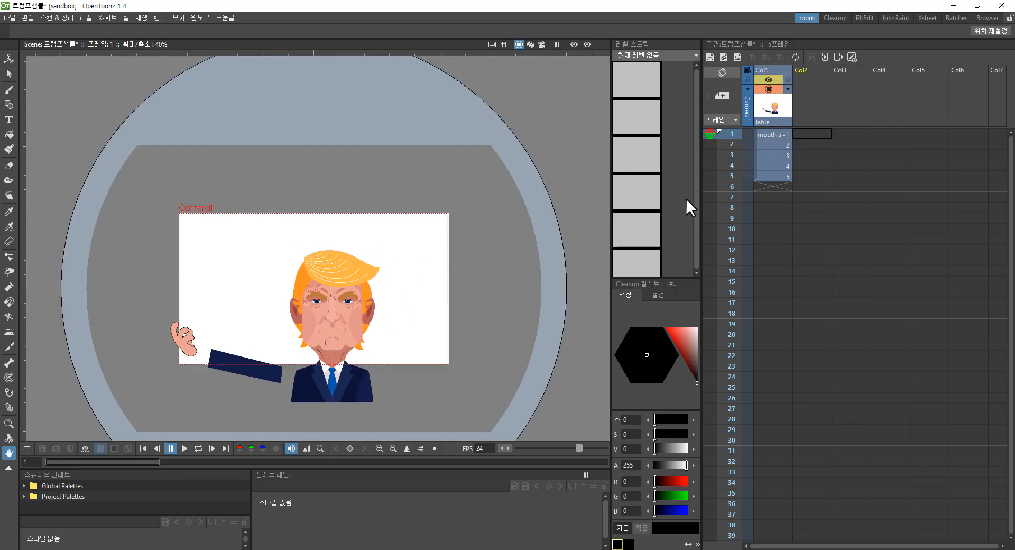
{"action": "left_click", "coordinate": [771, 132]}
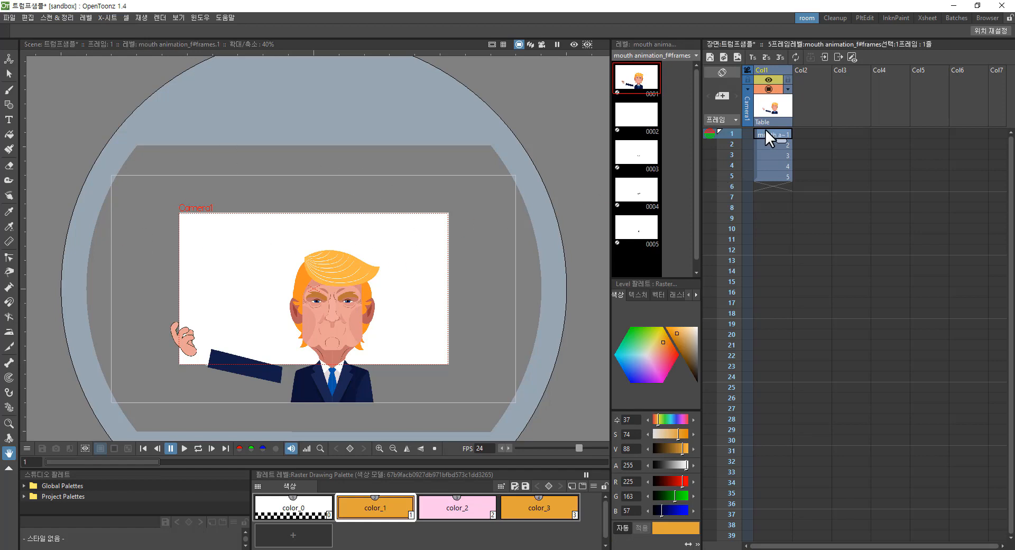
{"action": "right_click", "coordinate": [766, 133]}
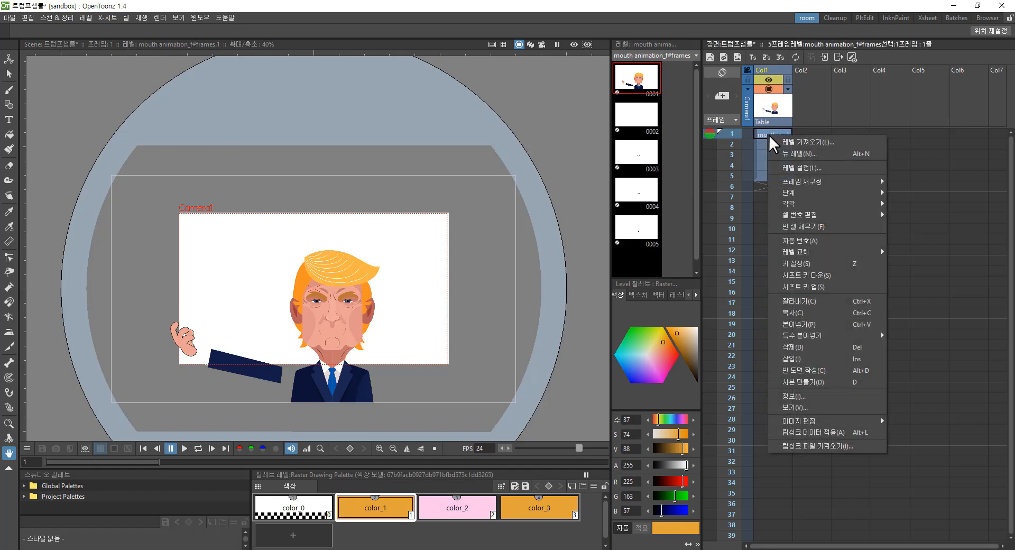
{"action": "left_click", "coordinate": [812, 170]}
{"action": "left_click_drag", "start_coordinate": [94, 253], "coordinate": [408, 157]}
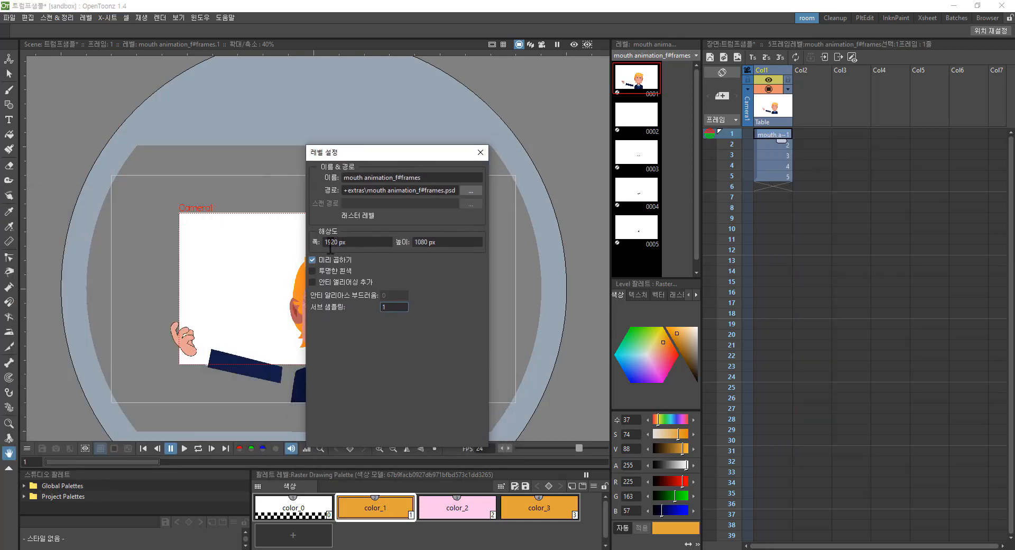
{"action": "left_click_drag", "start_coordinate": [373, 239], "coordinate": [407, 239]}
{"action": "type", "text": "128"}
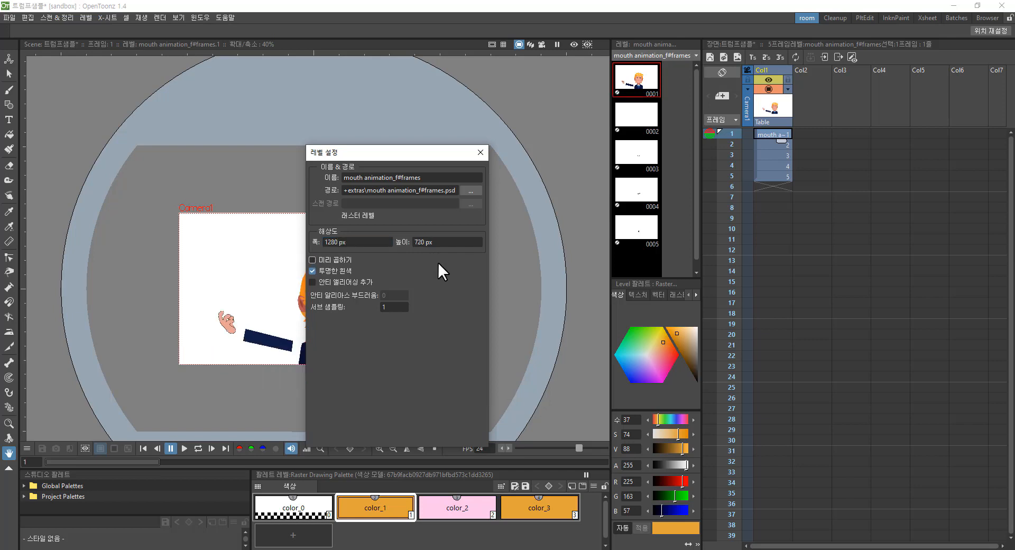
{"action": "left_click", "coordinate": [480, 152]}
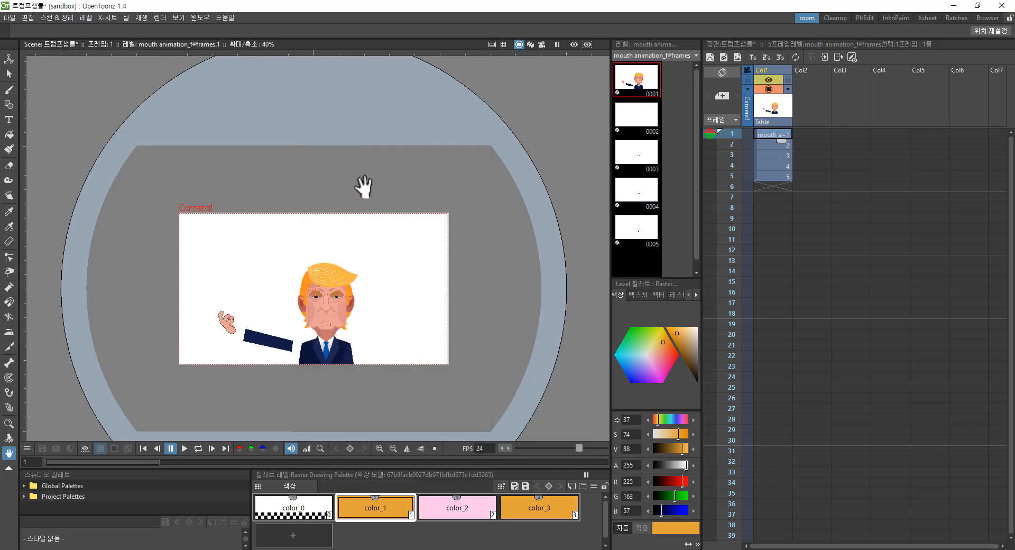
Step: Examine the character and the separate mouth drawings in frames 2 to 5 of Col1
{"action": "scroll", "coordinate": [353, 341], "scroll_direction": "up", "scroll_amount": 2}
{"action": "scroll", "coordinate": [352, 341], "scroll_direction": "up", "scroll_amount": 2}
{"action": "scroll", "coordinate": [321, 330], "scroll_direction": "down", "scroll_amount": 1}
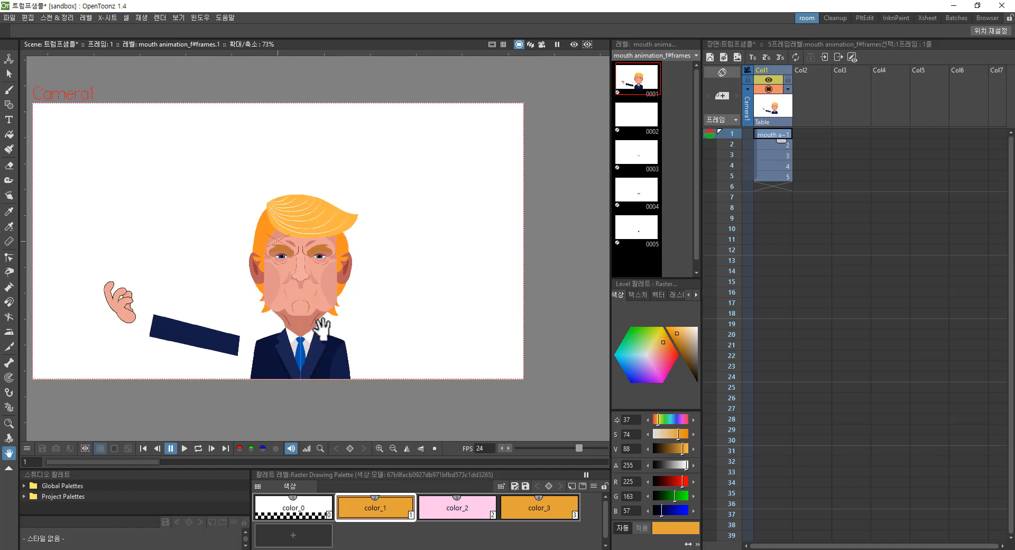
{"action": "left_click", "coordinate": [769, 141]}
{"action": "left_click", "coordinate": [765, 156]}
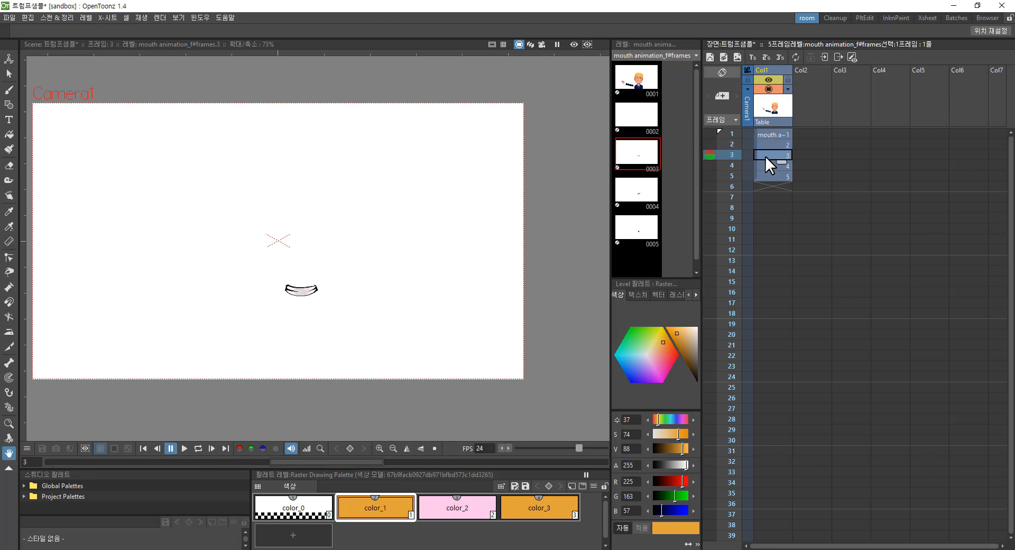
{"action": "left_click", "coordinate": [766, 164]}
{"action": "left_click", "coordinate": [773, 176]}
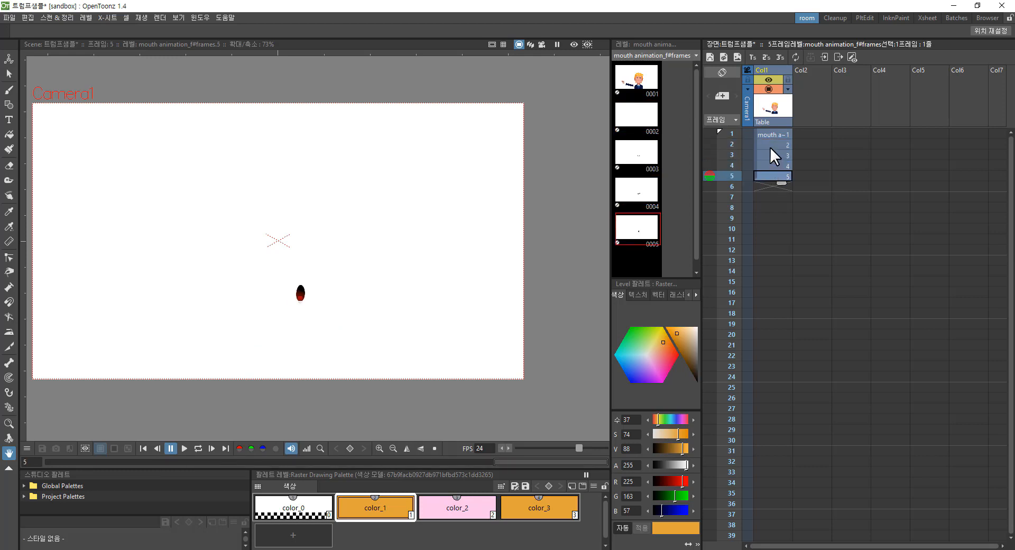
Step: Move the four mouth drawings from frames 2–5 of Col1 into Col2, starting at frame 1
{"action": "left_click", "coordinate": [779, 144]}
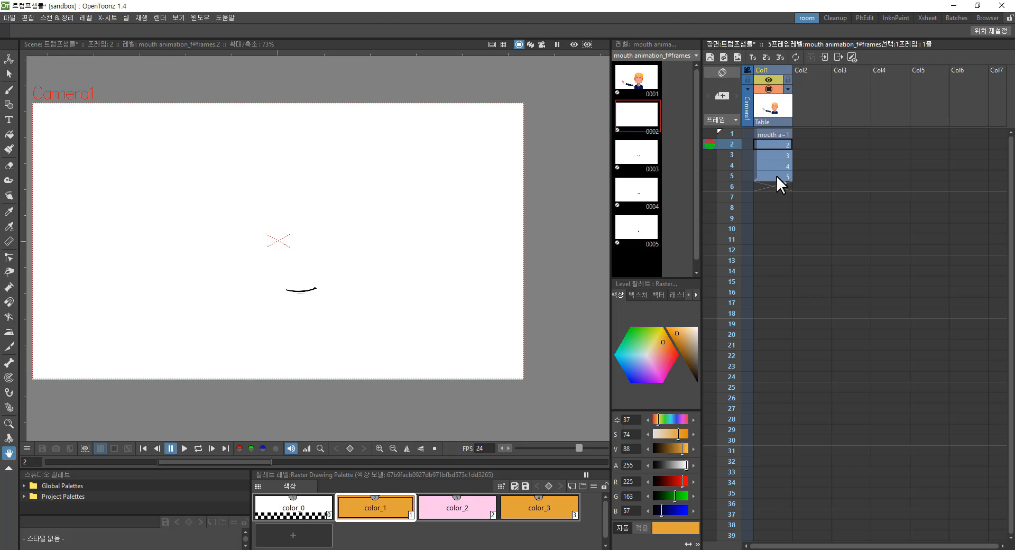
{"action": "left_click_drag", "start_coordinate": [776, 176], "coordinate": [773, 149]}
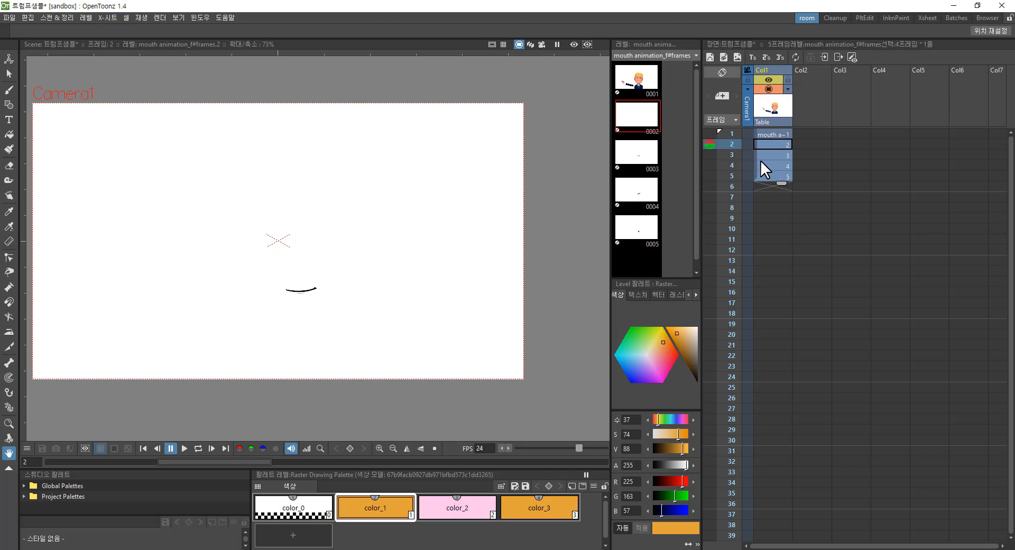
{"action": "mouse_move", "coordinate": [756, 157]}
{"action": "left_mouse_down"}
{"action": "mouse_move", "coordinate": [815, 158]}
{"action": "mouse_move", "coordinate": [817, 138]}
{"action": "left_mouse_up"}
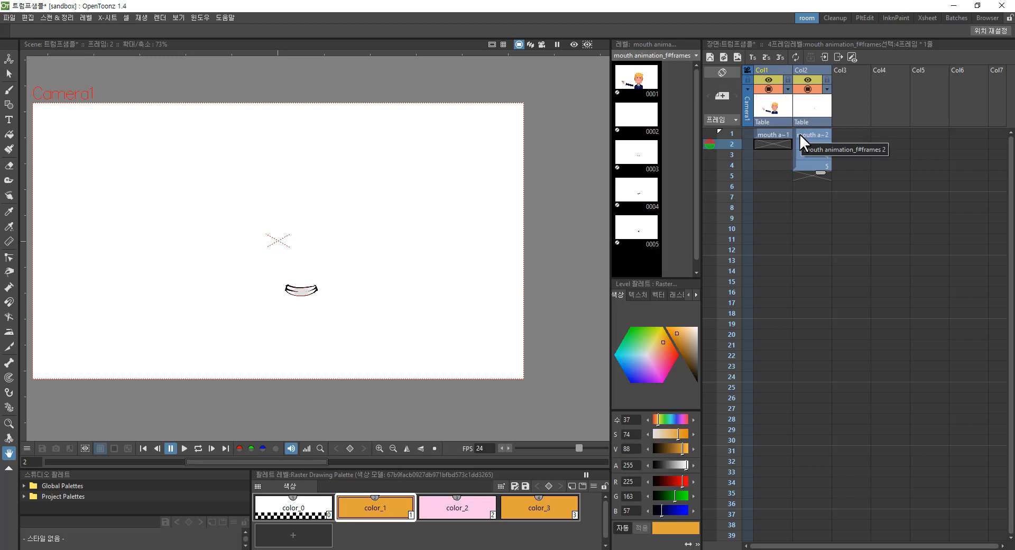
Step: Review the character cell in Col1 and the mouth drawings in frames 1 to 4 of Col2
{"action": "left_click", "coordinate": [775, 134]}
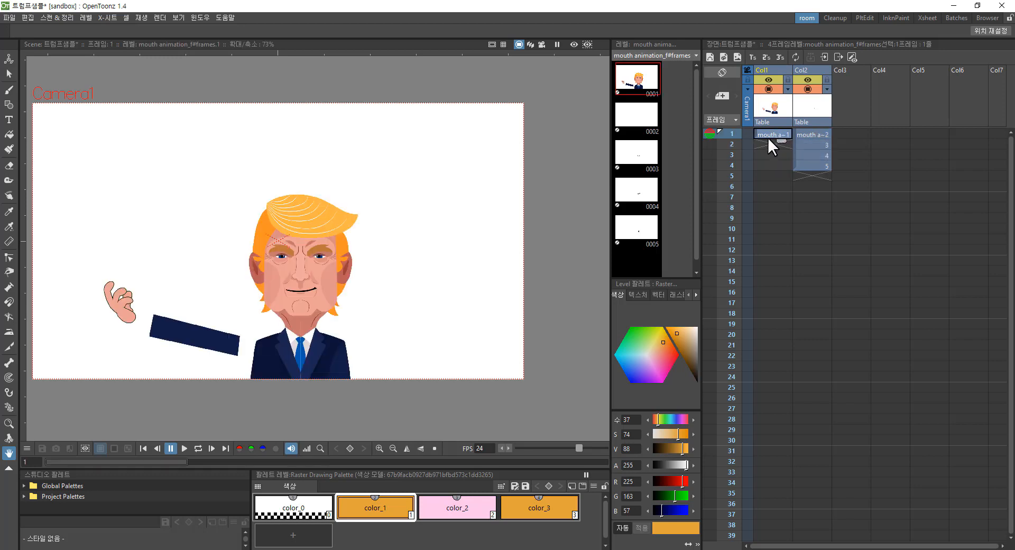
{"action": "left_click", "coordinate": [819, 143]}
{"action": "left_click", "coordinate": [817, 154]}
{"action": "left_click", "coordinate": [815, 165]}
{"action": "left_click_drag", "start_coordinate": [814, 134], "coordinate": [807, 164]}
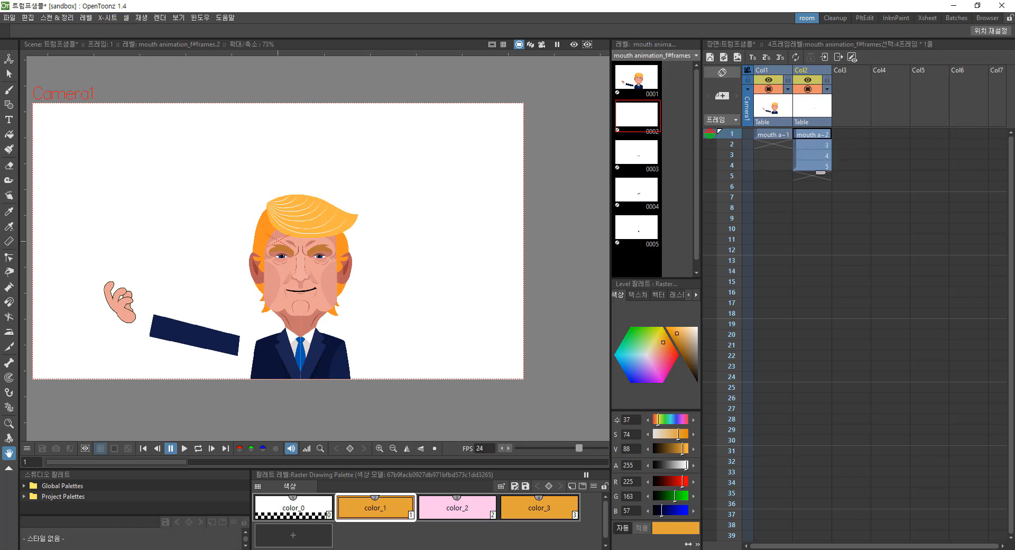
Step: Import the greeting MP3 voice file into the scene, renaming the new copy with the suffix _2
{"action": "left_click_drag", "start_coordinate": [318, 249], "coordinate": [377, 224]}
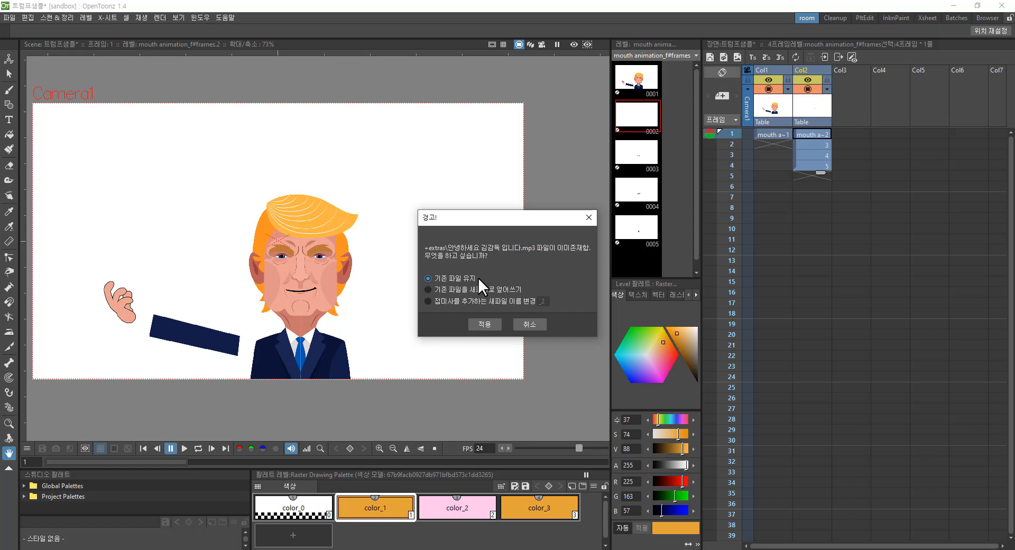
{"action": "left_click_drag", "start_coordinate": [477, 217], "coordinate": [429, 183]}
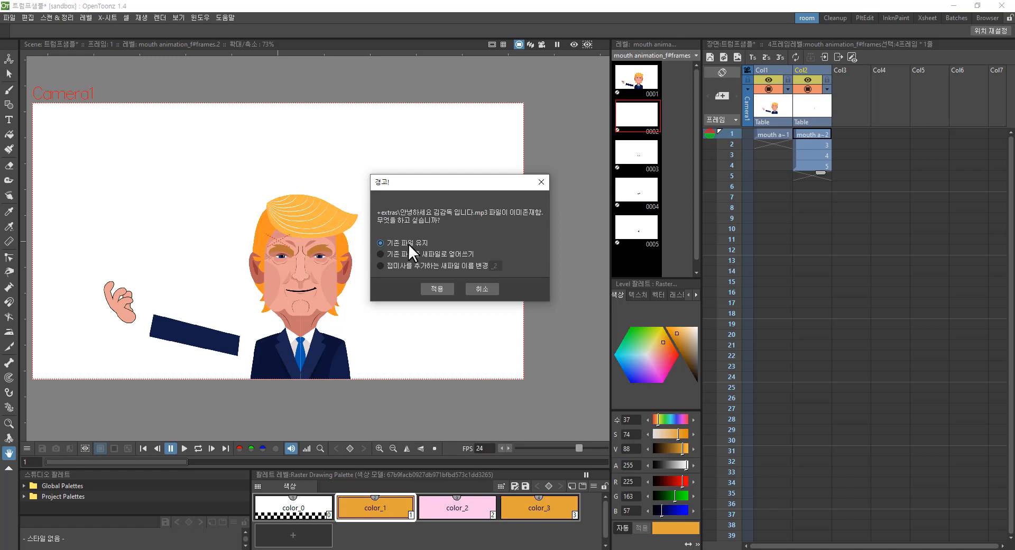
{"action": "left_click", "coordinate": [416, 267]}
{"action": "left_click", "coordinate": [436, 286]}
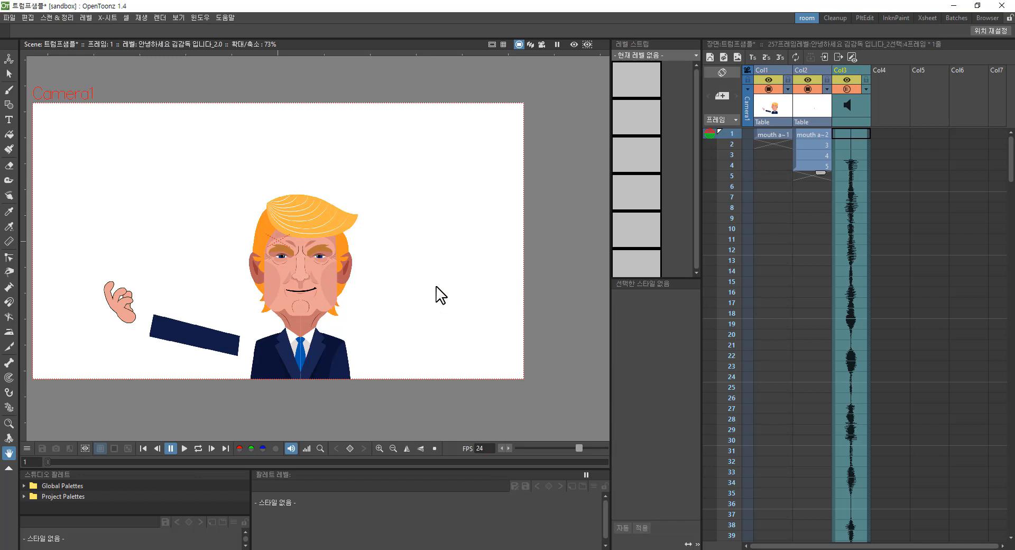
Step: Check at which frame the audio waveform in Col3 ends
{"action": "scroll", "coordinate": [861, 178], "scroll_direction": "down", "scroll_amount": 15}
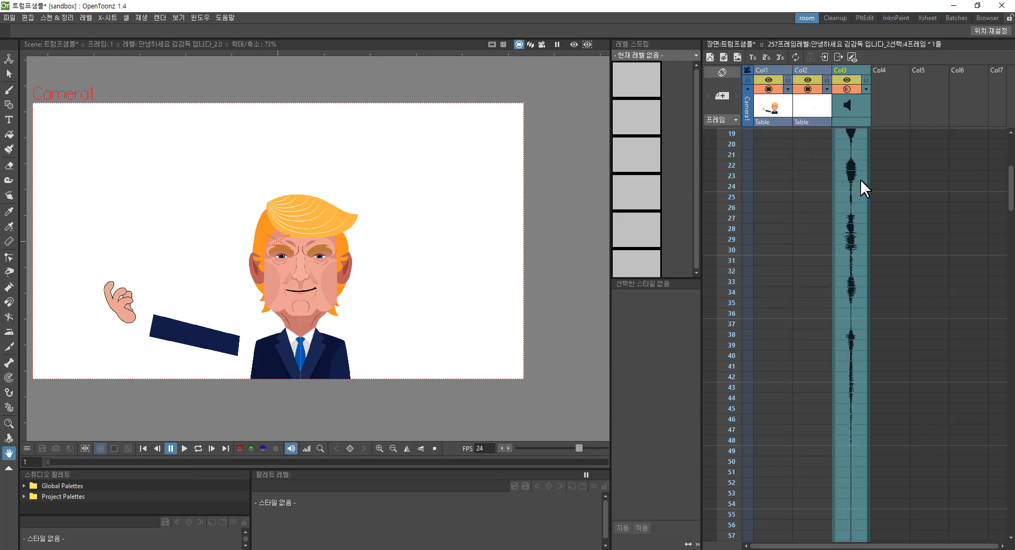
{"action": "scroll", "coordinate": [846, 224], "scroll_direction": "down", "scroll_amount": 18}
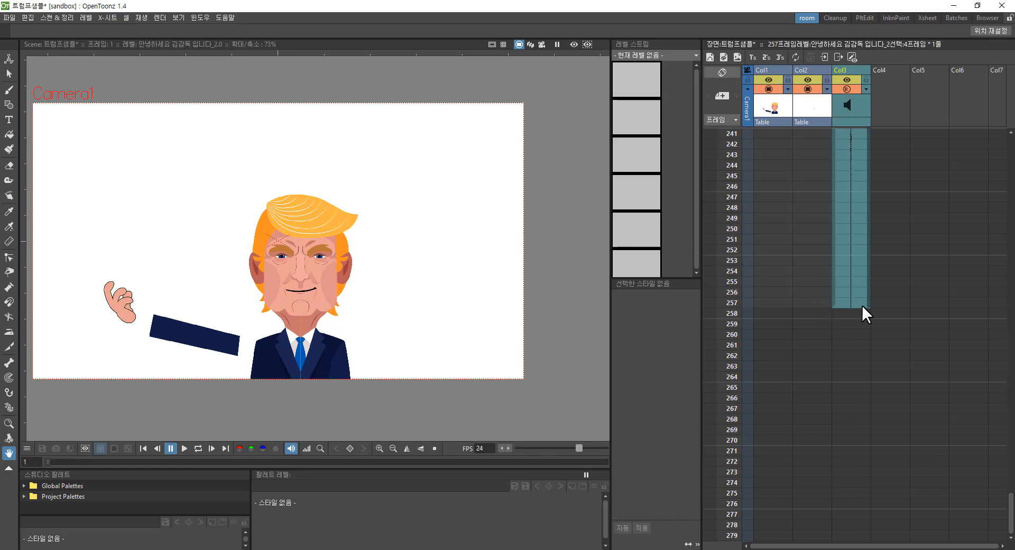
{"action": "scroll", "coordinate": [864, 295], "scroll_direction": "up", "scroll_amount": 3}
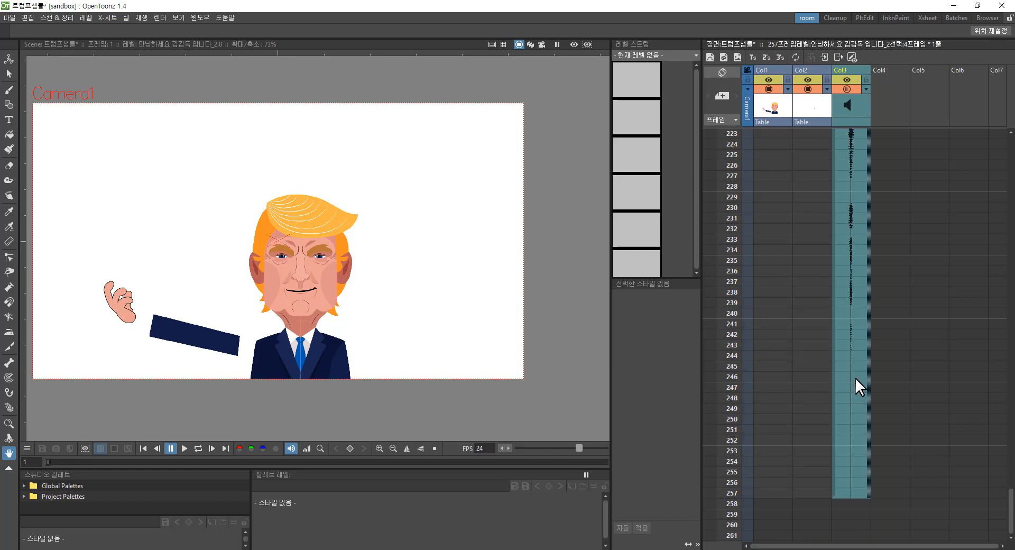
{"action": "scroll", "coordinate": [855, 376], "scroll_direction": "up", "scroll_amount": 20}
{"action": "scroll", "coordinate": [858, 306], "scroll_direction": "up", "scroll_amount": 6}
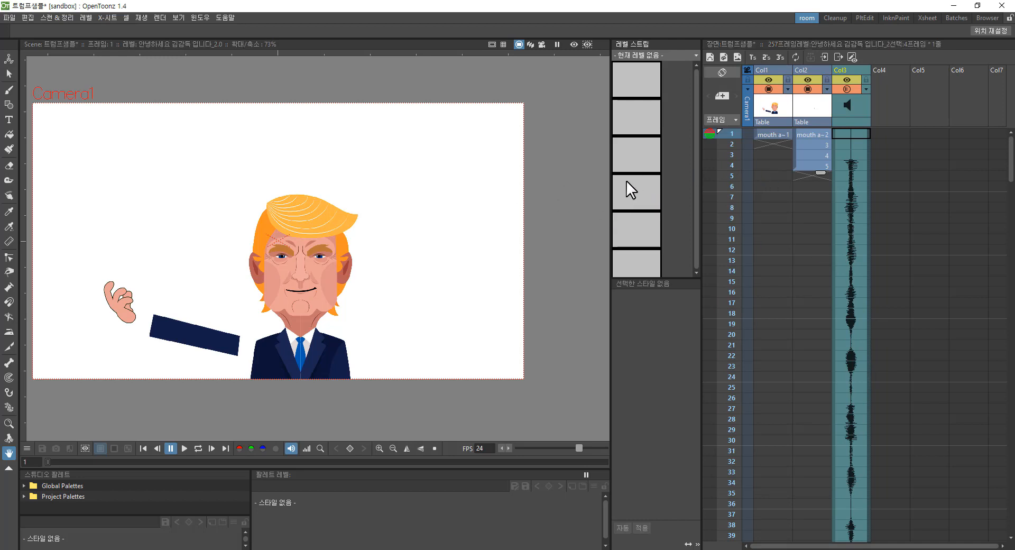
Step: Repeat the character cell in Col1 up to frame 257 so it spans the full length of the audio
{"action": "left_click", "coordinate": [772, 135]}
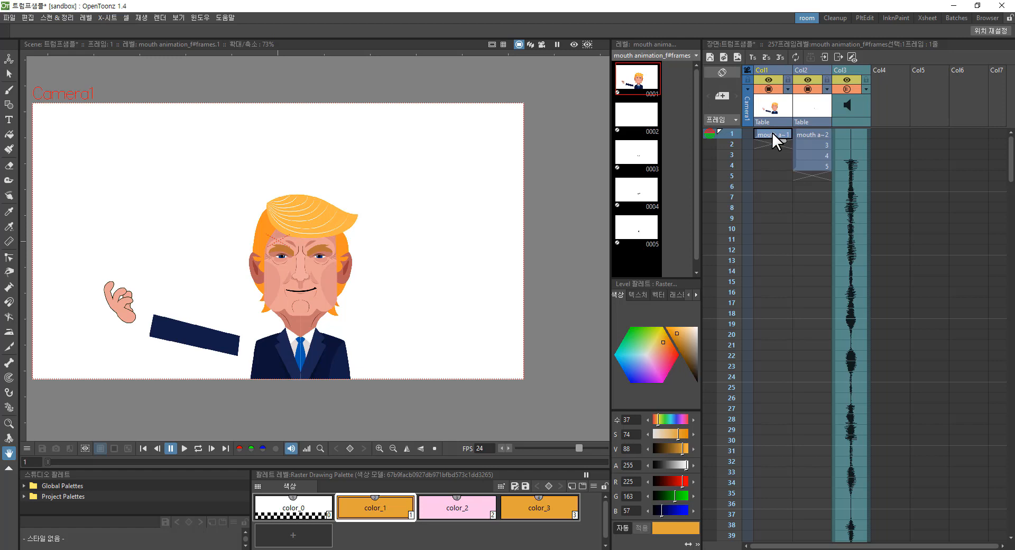
{"action": "left_click", "coordinate": [791, 59]}
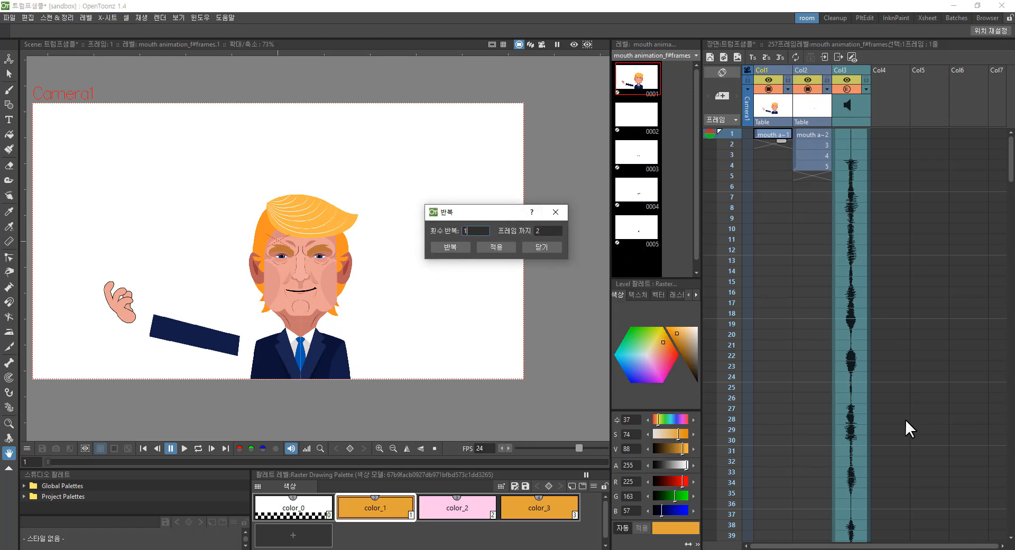
{"action": "scroll", "coordinate": [813, 369], "scroll_direction": "down", "scroll_amount": 20}
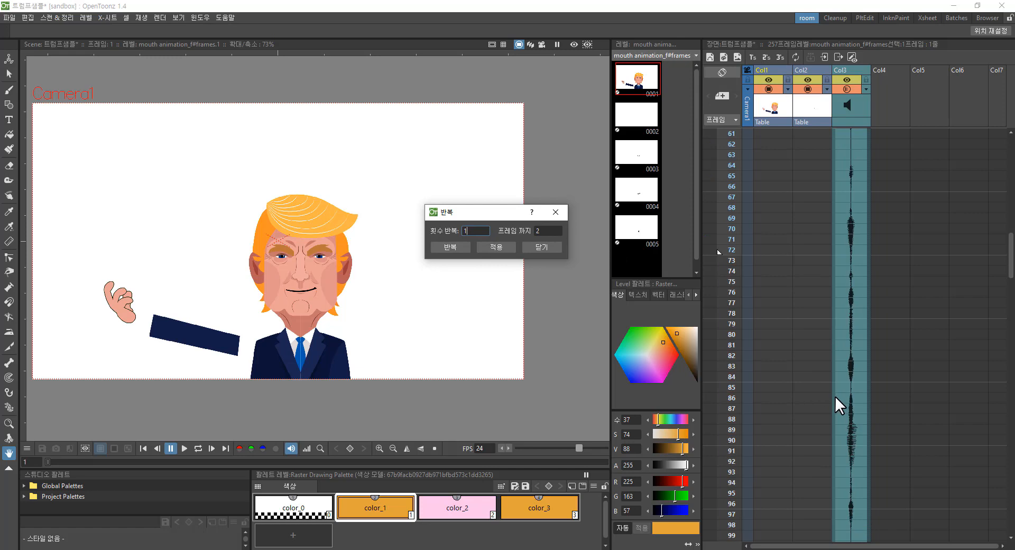
{"action": "scroll", "coordinate": [812, 449], "scroll_direction": "down", "scroll_amount": 12}
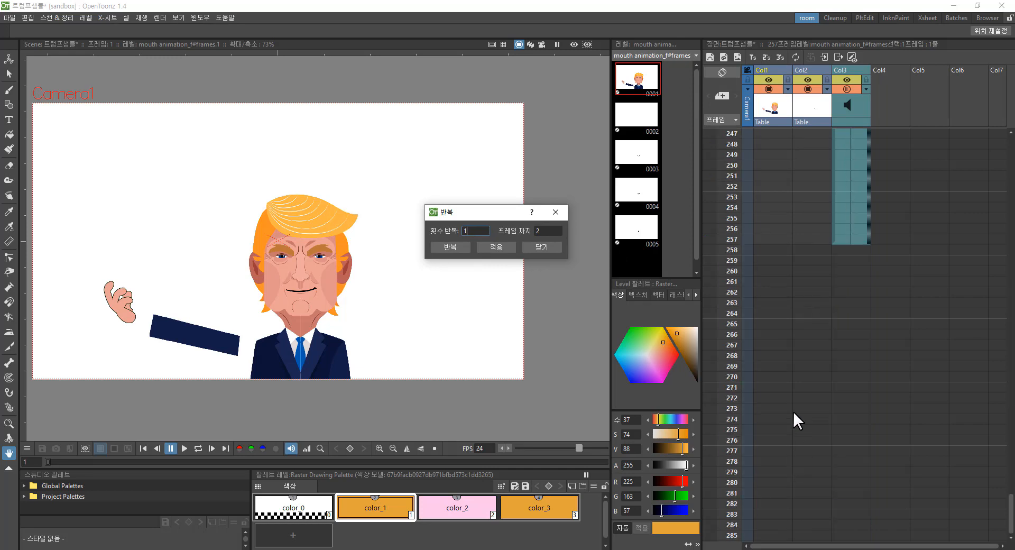
{"action": "scroll", "coordinate": [782, 234], "scroll_direction": "up", "scroll_amount": 20}
{"action": "scroll", "coordinate": [786, 240], "scroll_direction": "up", "scroll_amount": 3}
{"action": "left_click", "coordinate": [549, 231]}
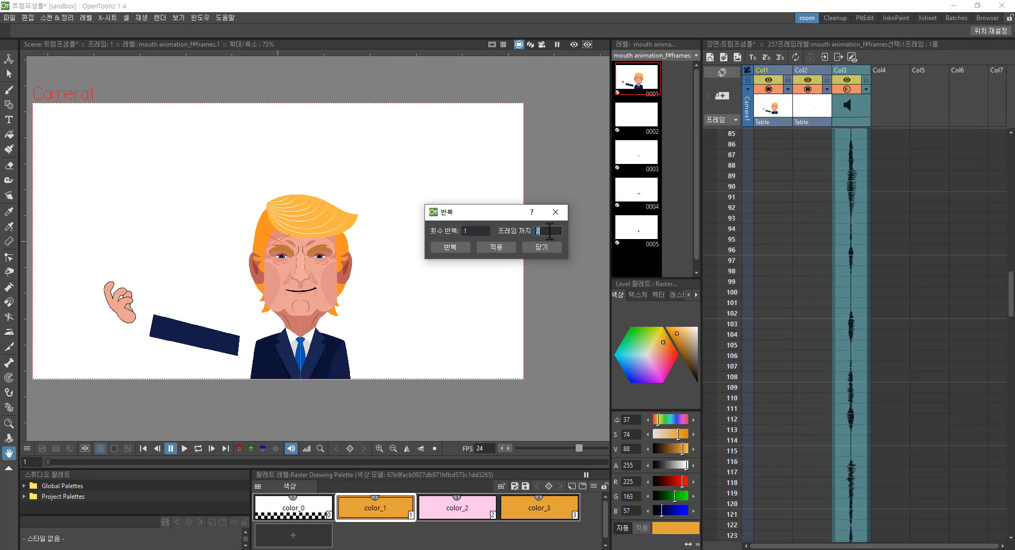
{"action": "type", "text": "257"}
{"action": "left_click", "coordinate": [487, 245]}
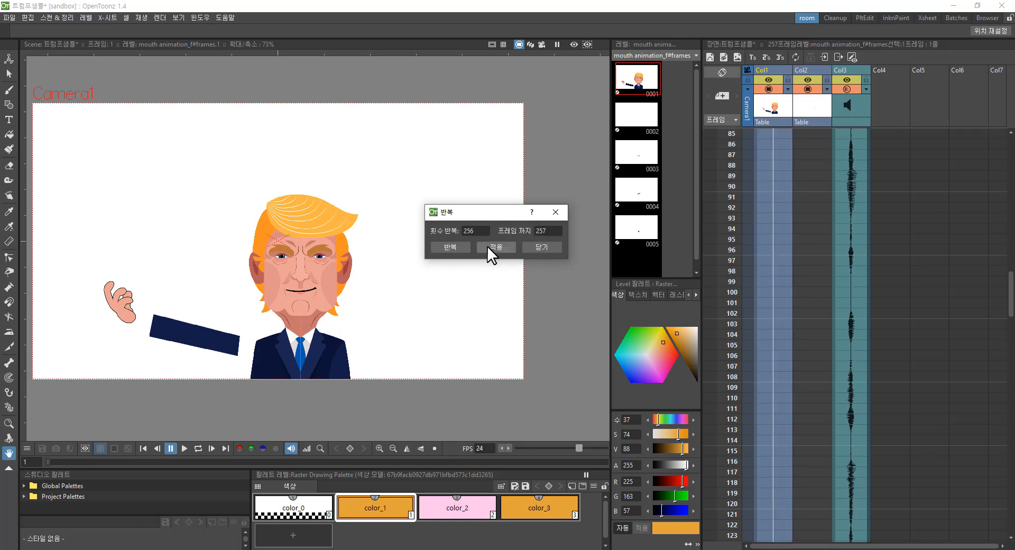
{"action": "left_click", "coordinate": [556, 213]}
{"action": "scroll", "coordinate": [804, 158], "scroll_direction": "up", "scroll_amount": 15}
{"action": "scroll", "coordinate": [803, 350], "scroll_direction": "down", "scroll_amount": 20}
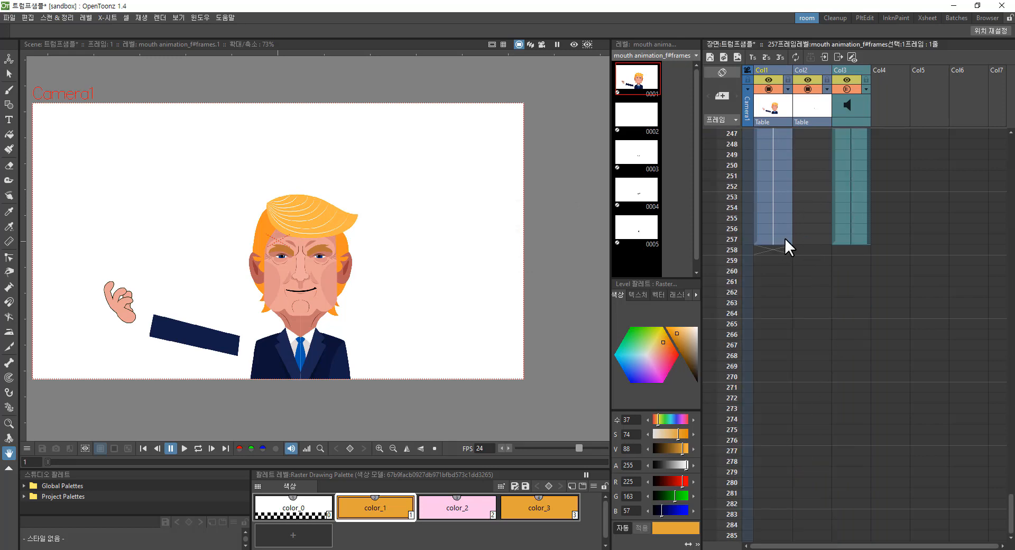
Step: Review the mouth shapes in frames 1 to 4 of Col2 on the character
{"action": "scroll", "coordinate": [811, 248], "scroll_direction": "up", "scroll_amount": 20}
{"action": "scroll", "coordinate": [814, 238], "scroll_direction": "up", "scroll_amount": 17}
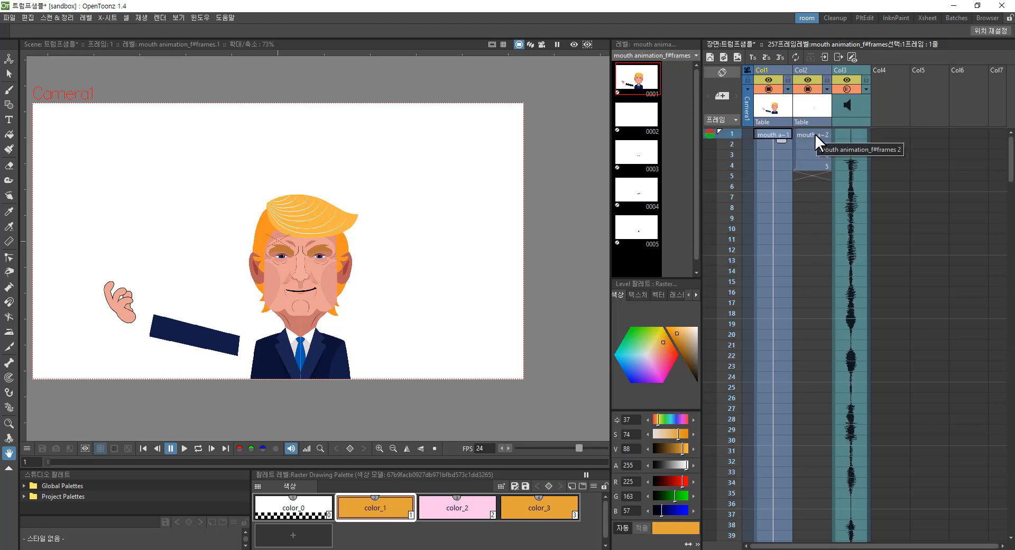
{"action": "left_click", "coordinate": [815, 135]}
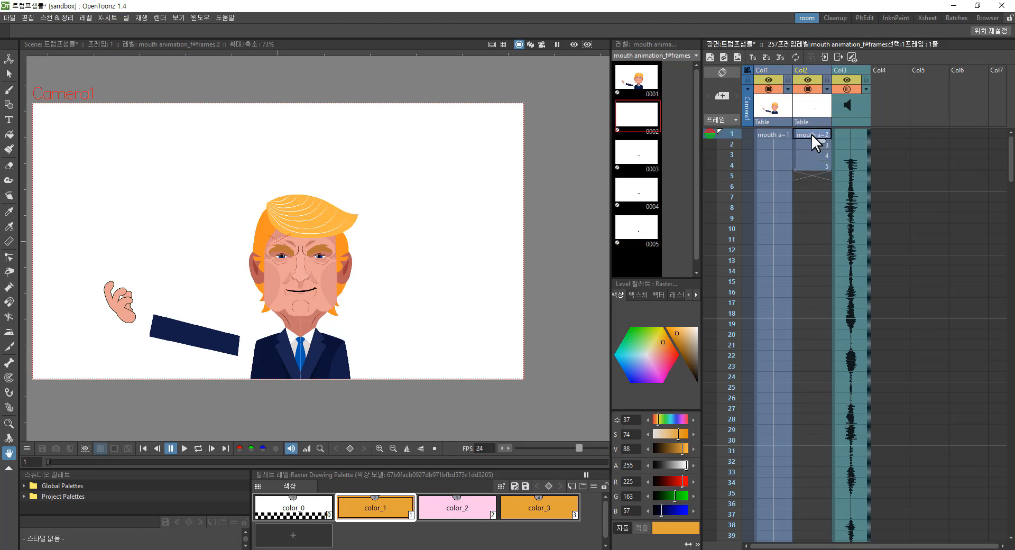
{"action": "left_click", "coordinate": [807, 145]}
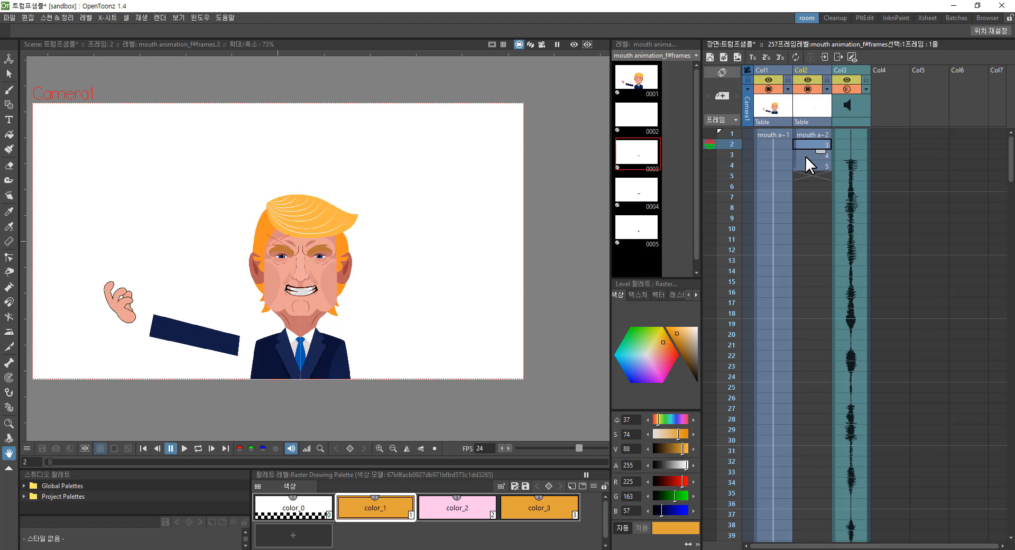
{"action": "left_click", "coordinate": [805, 155]}
{"action": "left_click", "coordinate": [810, 163]}
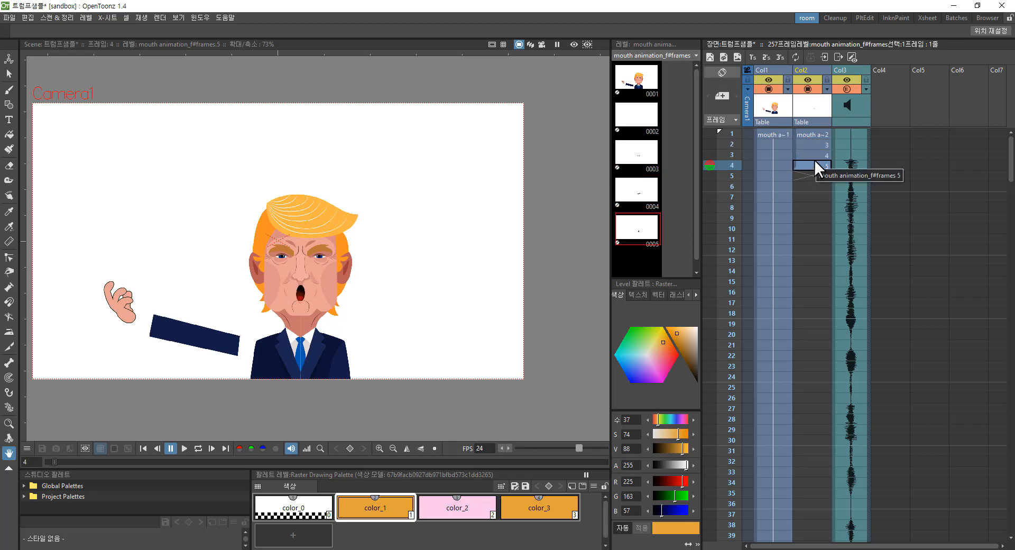
Step: Set the four mouth drawings in Col2 on twos so each holds for two frames
{"action": "left_click", "coordinate": [814, 132]}
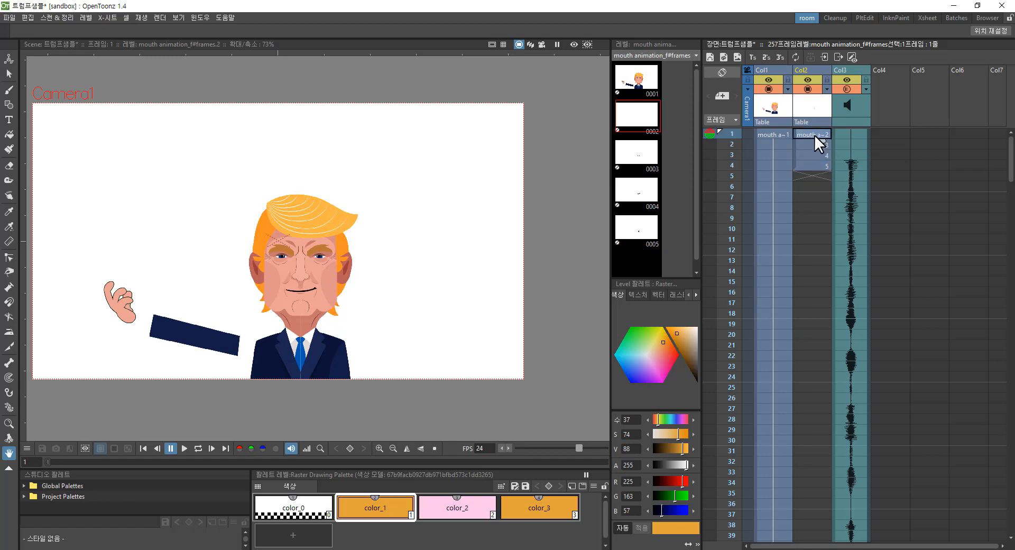
{"action": "left_click_drag", "start_coordinate": [814, 153], "coordinate": [812, 164]}
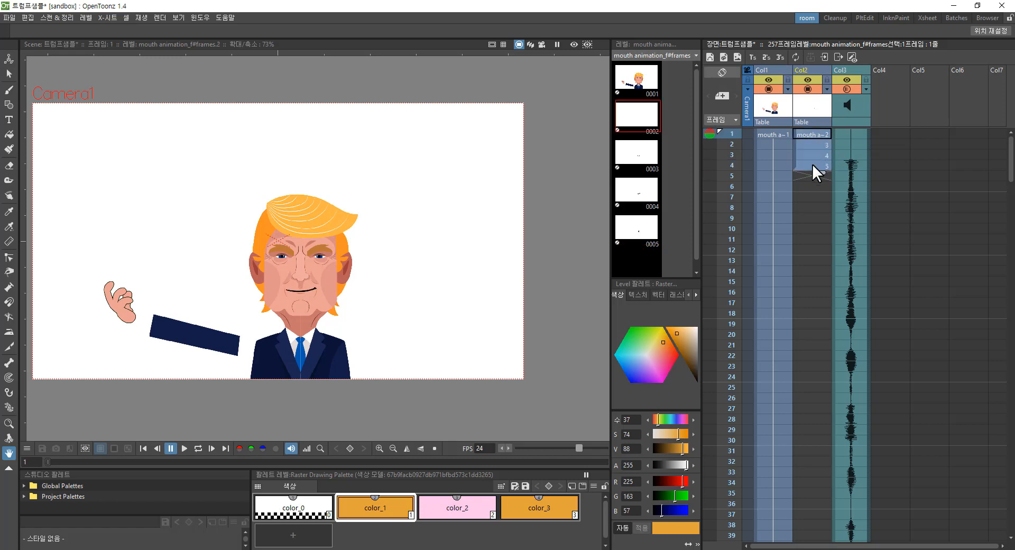
{"action": "left_click", "coordinate": [766, 57]}
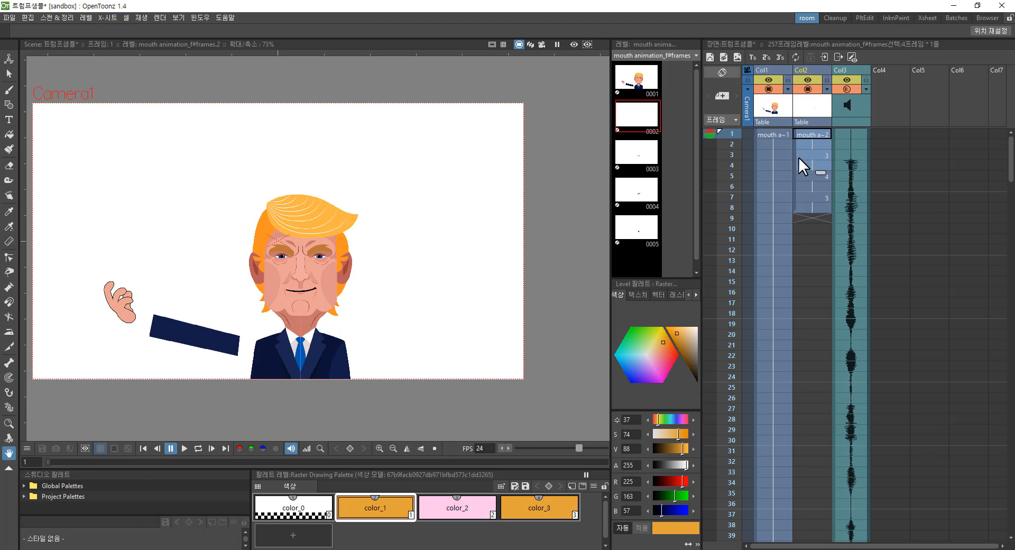
Step: Apply Swing to the eight mouth frames in Col2 and scrub through the resulting cycle
{"action": "left_click", "coordinate": [821, 131]}
{"action": "right_click", "coordinate": [819, 176]}
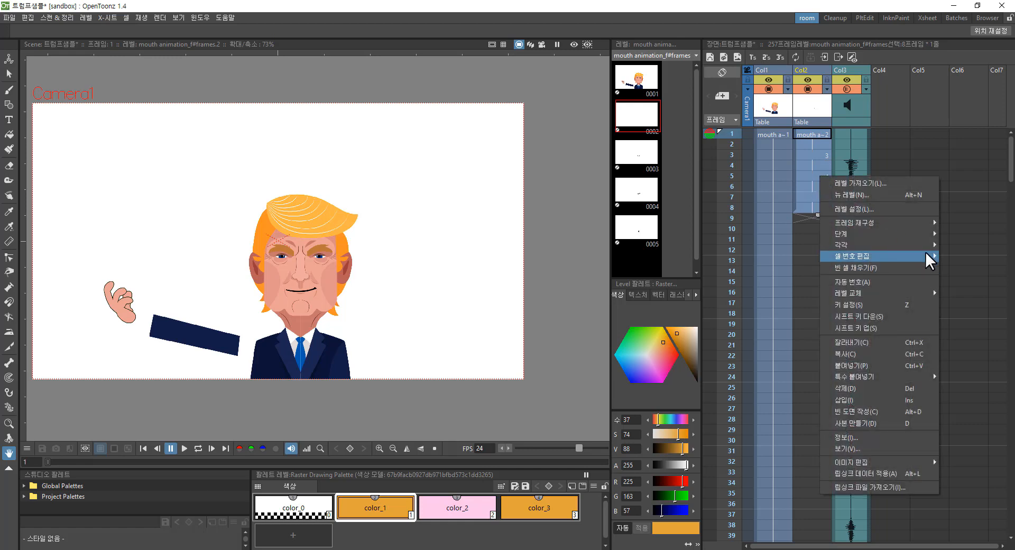
{"action": "mouse_move", "coordinate": [925, 257]}
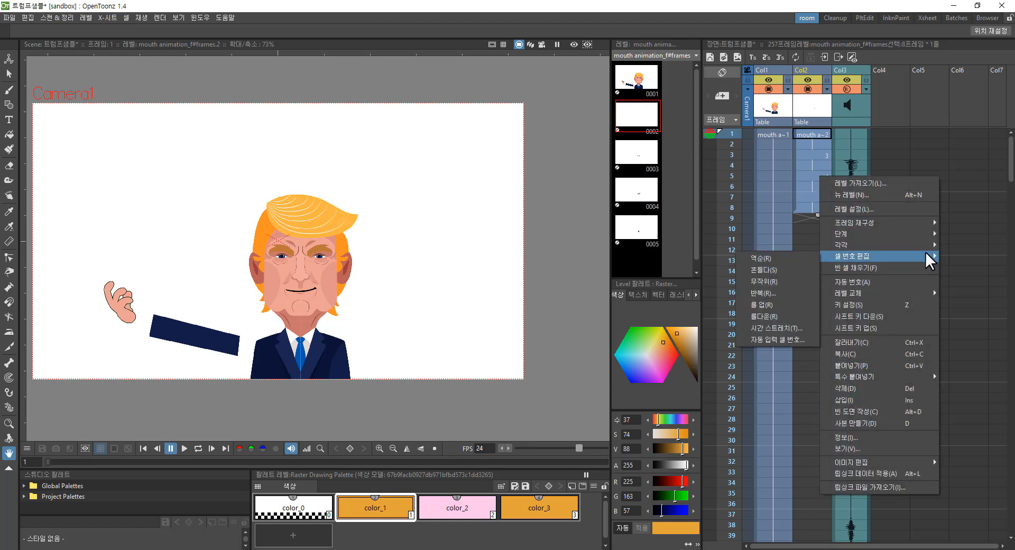
{"action": "left_click", "coordinate": [788, 272]}
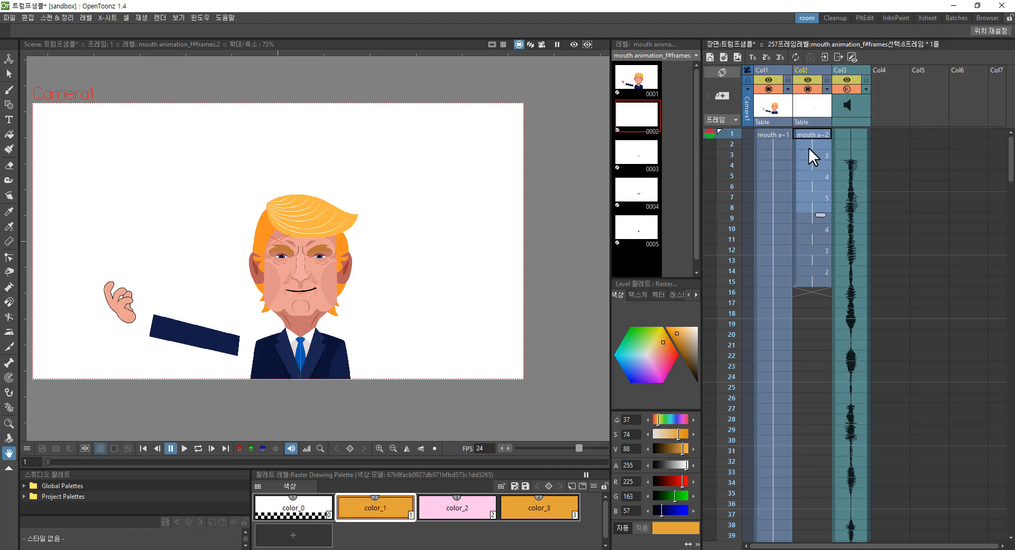
{"action": "mouse_move", "coordinate": [734, 134]}
{"action": "left_mouse_down"}
{"action": "mouse_move", "coordinate": [752, 281]}
{"action": "mouse_move", "coordinate": [753, 271]}
{"action": "left_mouse_up"}
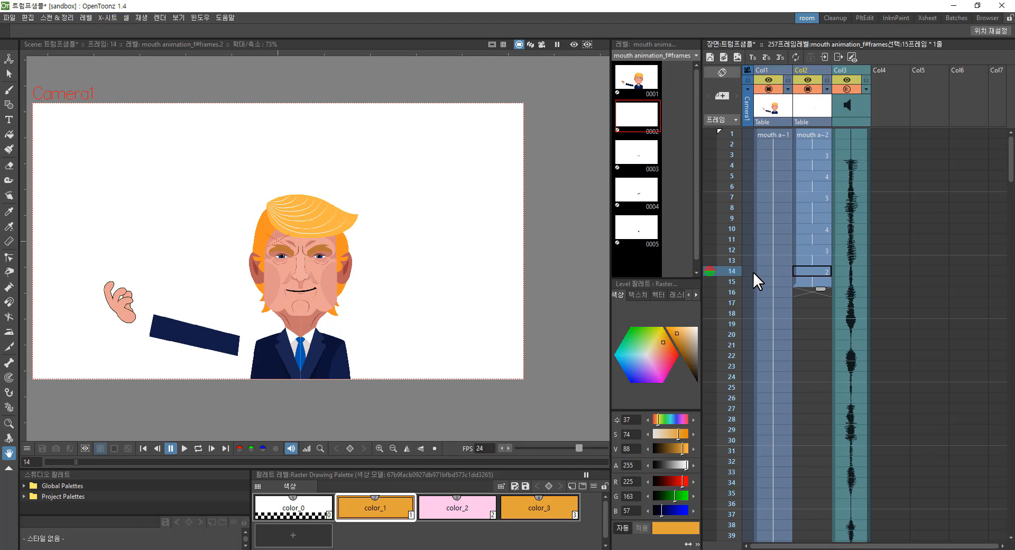
Step: Repeat the 15-frame mouth cycle in Col2 up to frame 257 to match the audio length
{"action": "left_click", "coordinate": [816, 133]}
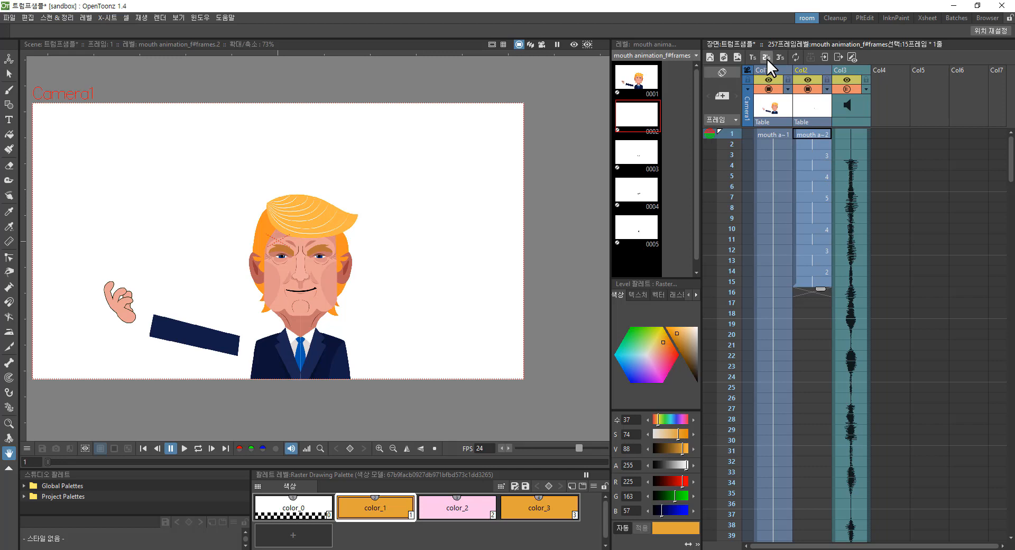
{"action": "left_click", "coordinate": [798, 53]}
{"action": "double_click", "coordinate": [559, 230]}
{"action": "scroll", "coordinate": [728, 289], "scroll_direction": "down", "scroll_amount": 20}
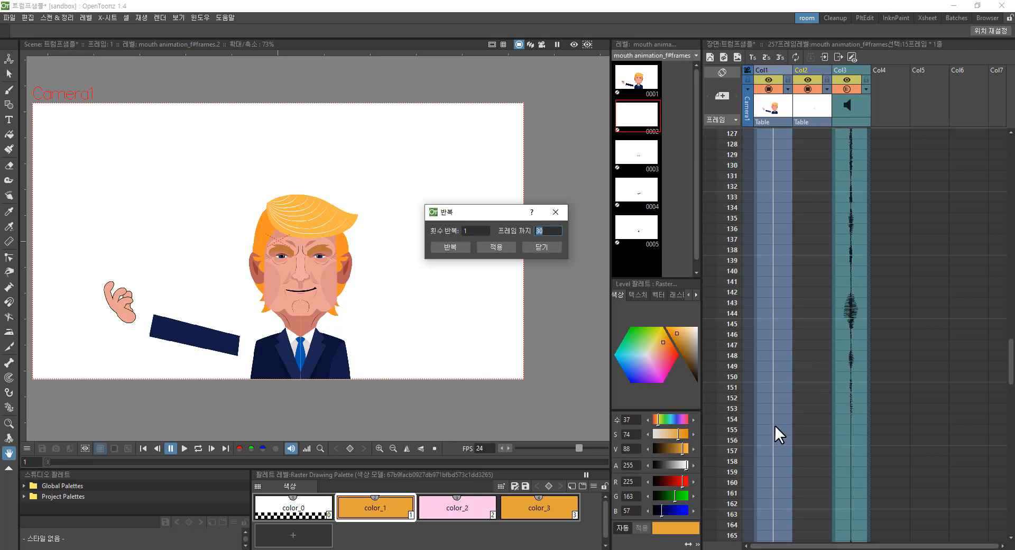
{"action": "scroll", "coordinate": [766, 452], "scroll_direction": "down", "scroll_amount": 4}
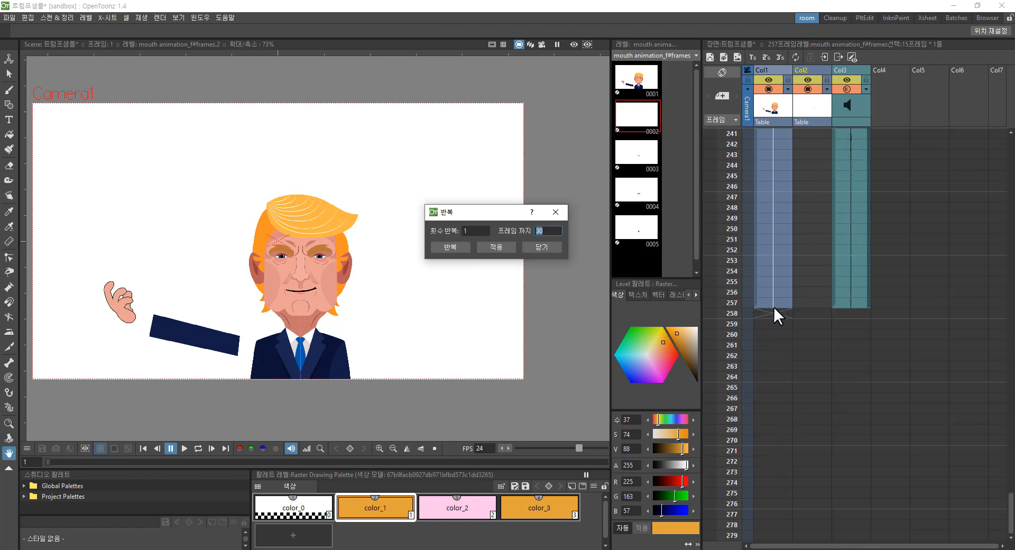
{"action": "scroll", "coordinate": [774, 306], "scroll_direction": "up", "scroll_amount": 10}
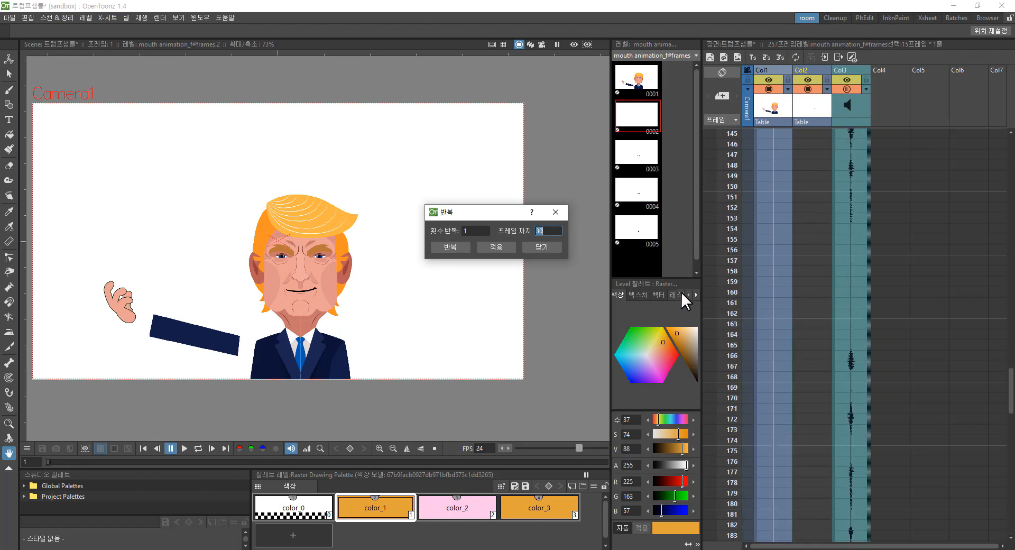
{"action": "type", "text": "257"}
{"action": "left_click", "coordinate": [449, 249]}
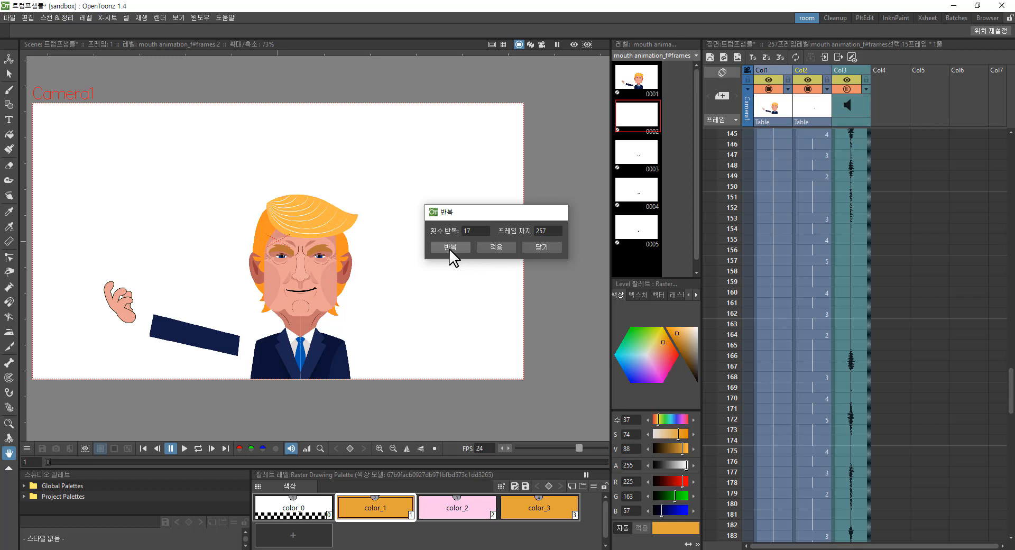
{"action": "left_click", "coordinate": [817, 204]}
{"action": "scroll", "coordinate": [814, 206], "scroll_direction": "up", "scroll_amount": 20}
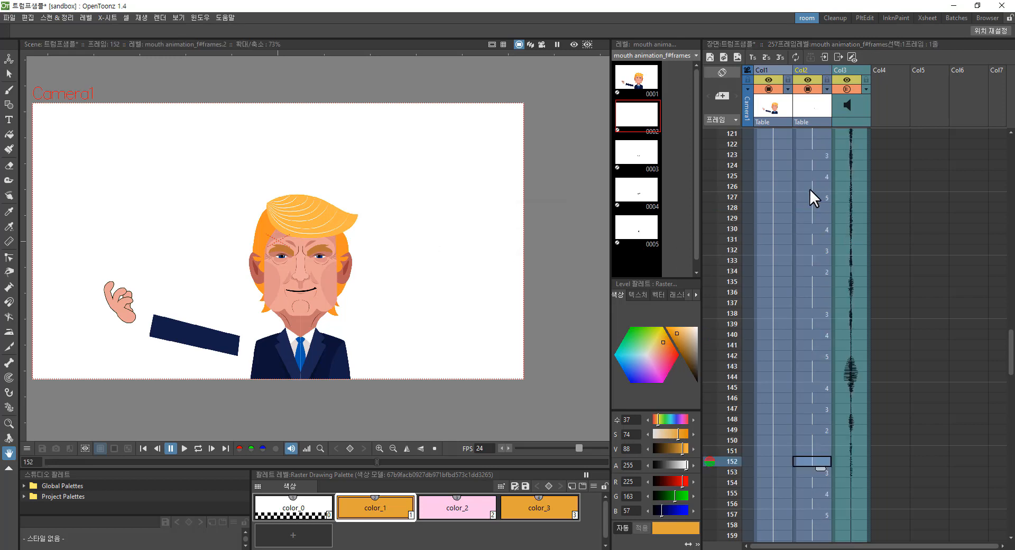
{"action": "scroll", "coordinate": [832, 216], "scroll_direction": "up", "scroll_amount": 4}
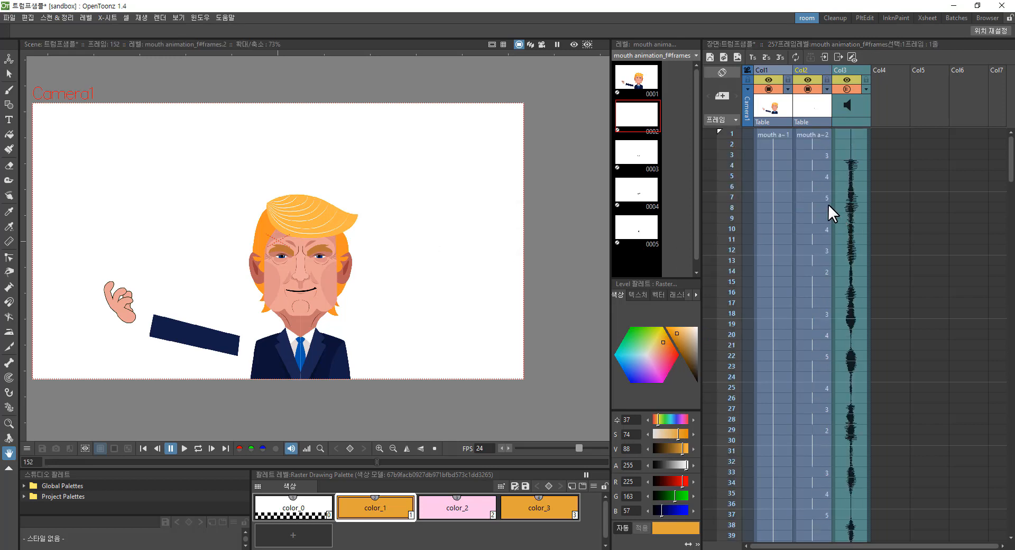
Step: Extend the closed-mouth drawing at frame 44 of Col2 so it holds through frame 56 over the quiet audio
{"action": "scroll", "coordinate": [832, 212], "scroll_direction": "down", "scroll_amount": 5}
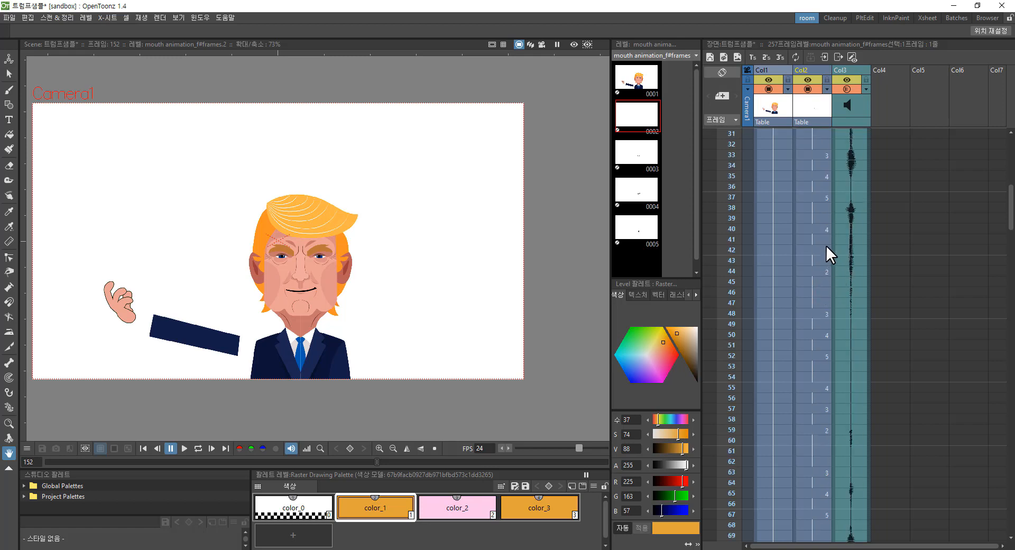
{"action": "left_click", "coordinate": [826, 249]}
{"action": "left_click", "coordinate": [819, 271]}
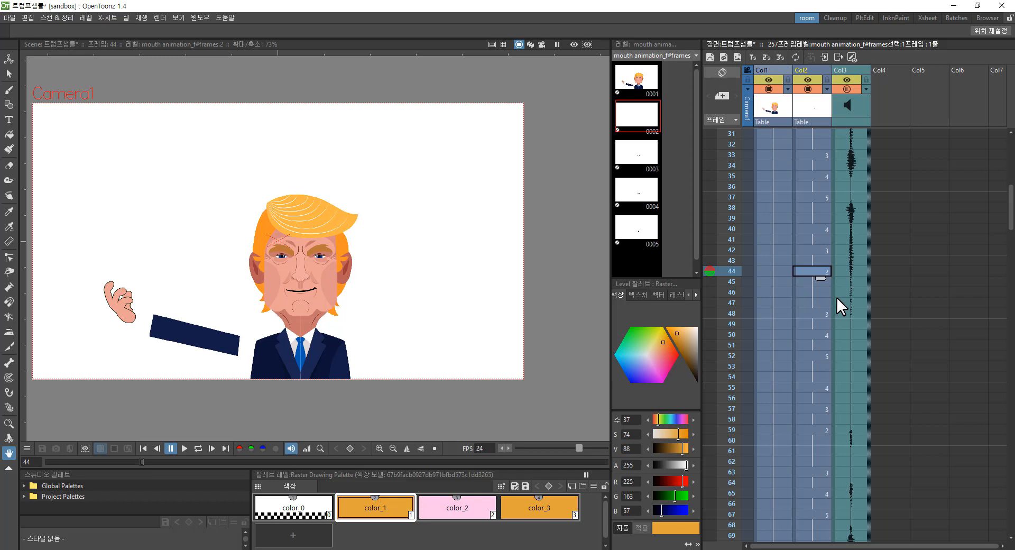
{"action": "key", "text": "apostrophe"}
{"action": "key", "text": "apostrophe"}
{"action": "key", "text": "apostrophe"}
{"action": "key", "text": "apostrophe"}
{"action": "key", "text": "apostrophe"}
{"action": "key", "text": "apostrophe"}
{"action": "key", "text": "apostrophe"}
{"action": "key", "text": "apostrophe"}
{"action": "key", "text": "apostrophe"}
{"action": "key", "text": "apostrophe"}
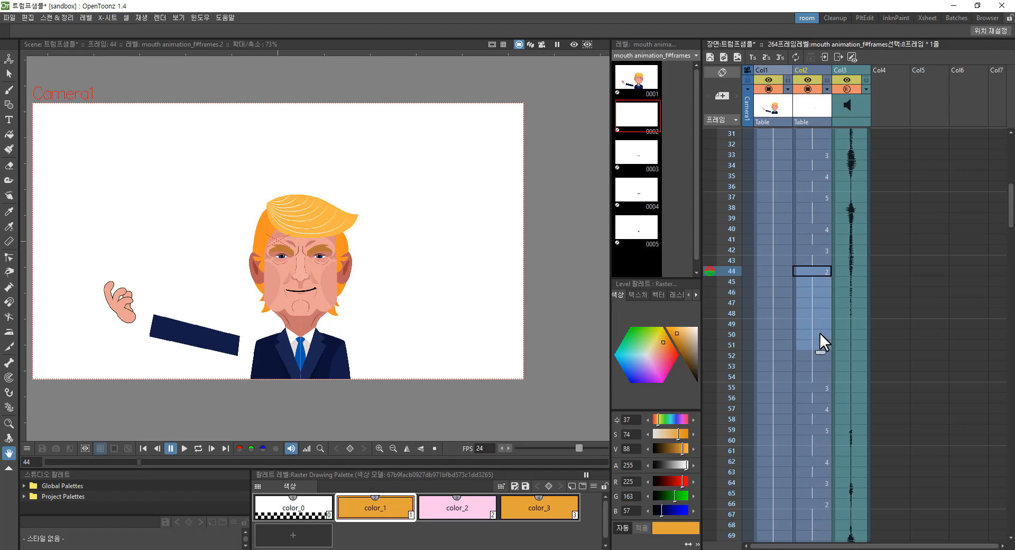
{"action": "key", "text": "apostrophe"}
{"action": "key", "text": "apostrophe"}
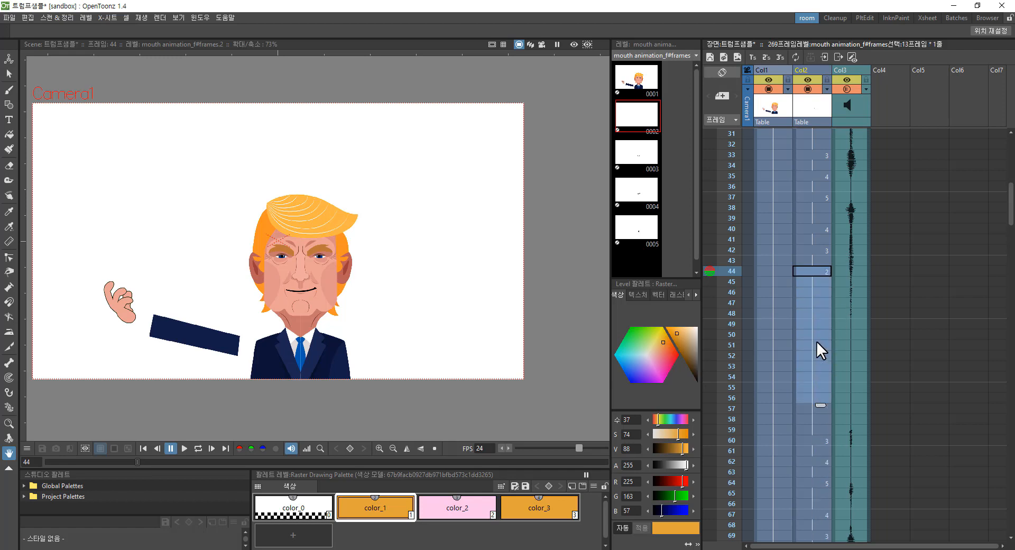
{"action": "key", "text": "semicolon"}
{"action": "key", "text": "semicolon"}
{"action": "key", "text": "semicolon"}
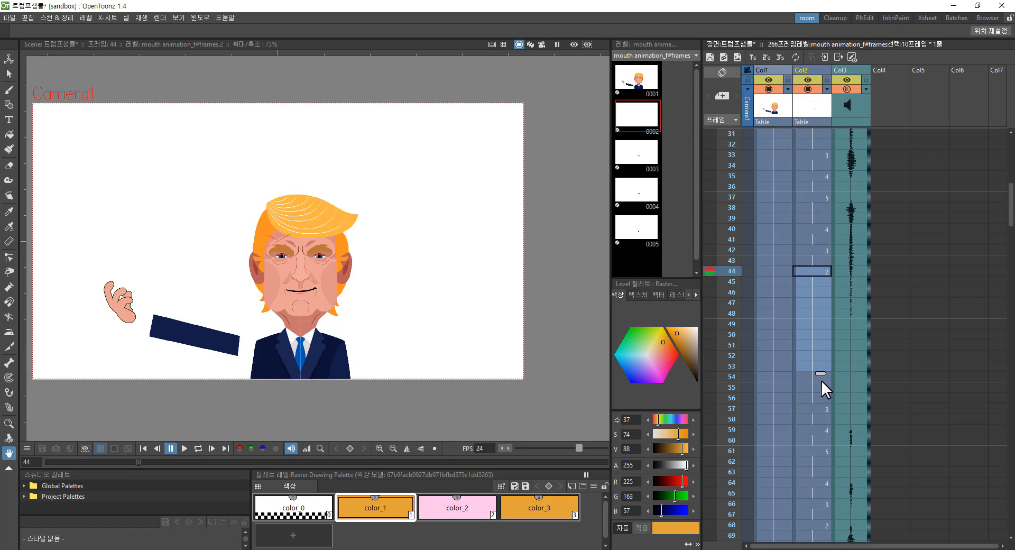
Step: Examine the mouth drawings in Col2 from frame 59 to frame 149 against the audio waveform
{"action": "left_click", "coordinate": [827, 408]}
{"action": "left_click", "coordinate": [816, 433]}
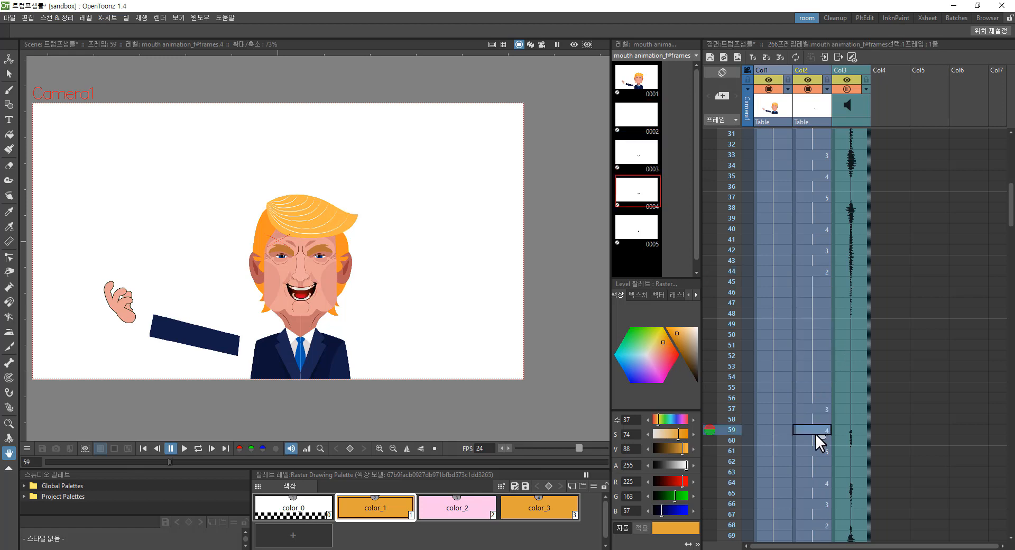
{"action": "scroll", "coordinate": [867, 392], "scroll_direction": "down", "scroll_amount": 3}
{"action": "left_click", "coordinate": [816, 261]}
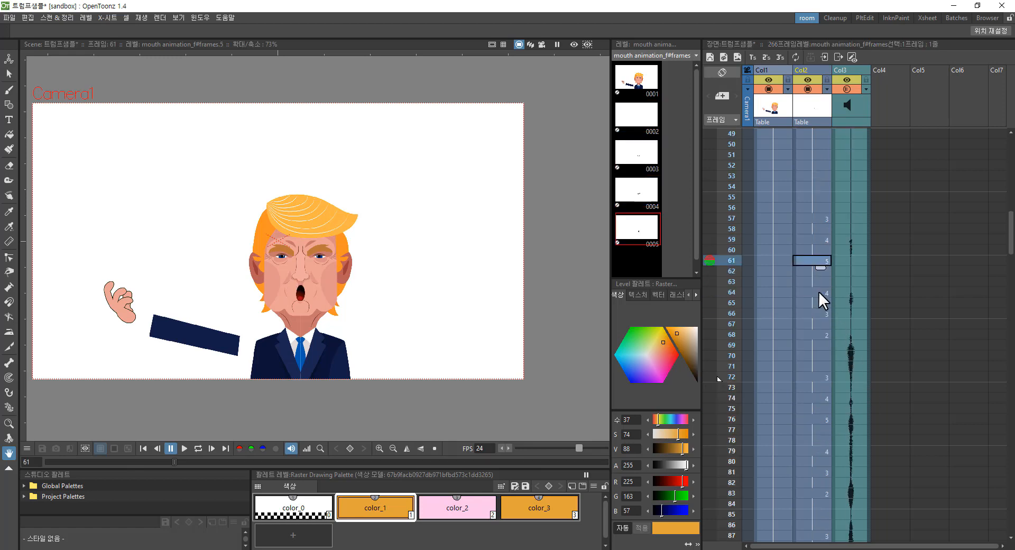
{"action": "left_click", "coordinate": [819, 293]}
{"action": "left_click", "coordinate": [820, 315]}
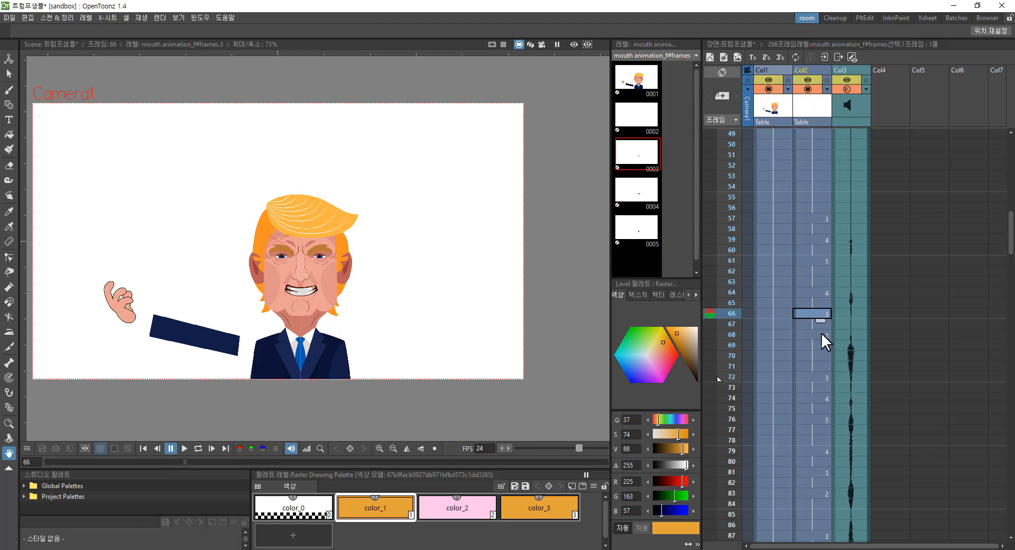
{"action": "scroll", "coordinate": [824, 338], "scroll_direction": "down", "scroll_amount": 11}
{"action": "scroll", "coordinate": [822, 341], "scroll_direction": "down", "scroll_amount": 8}
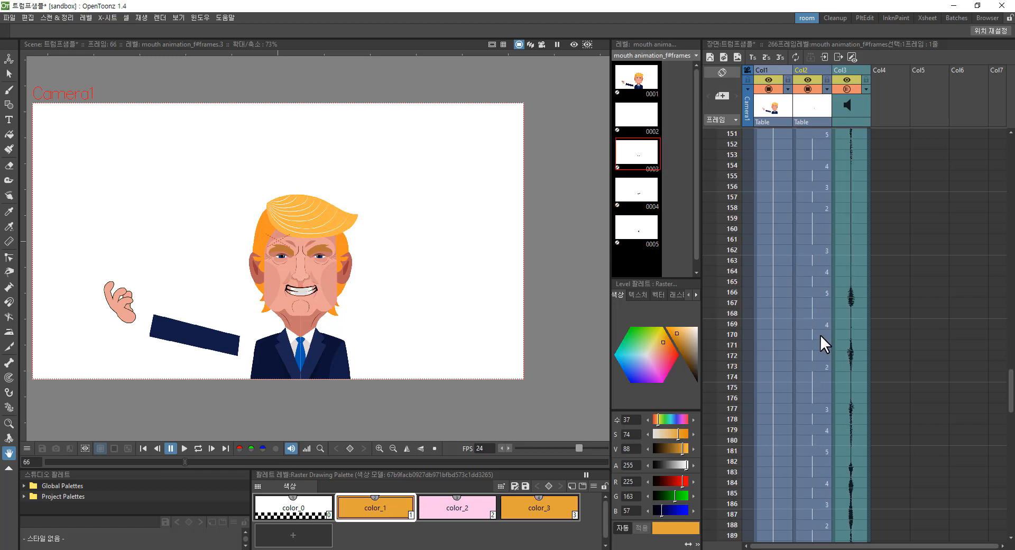
{"action": "left_click", "coordinate": [822, 238]}
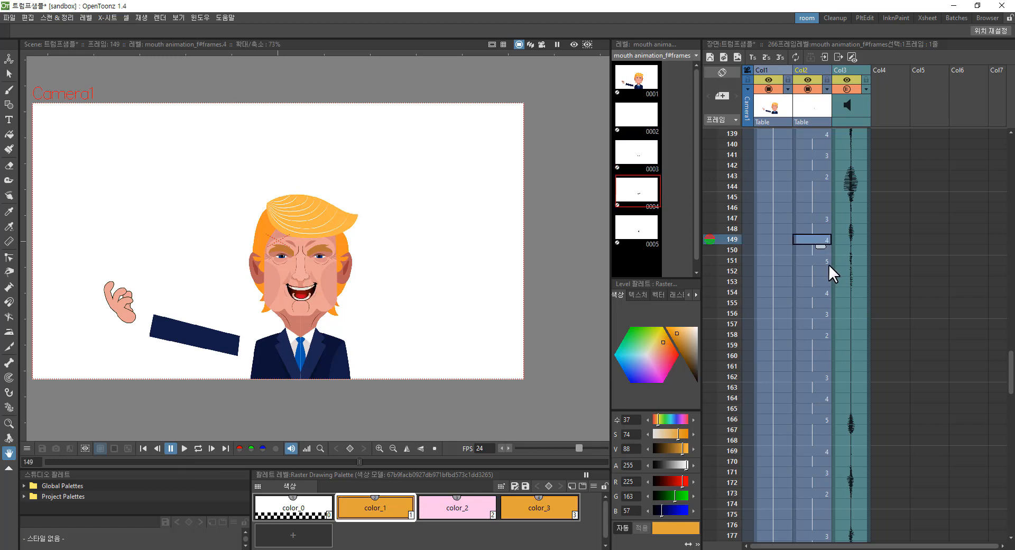
Step: Replace the round-mouth drawing at frames 151 to 153 of Col2 with drawing 3
{"action": "left_click", "coordinate": [821, 260]}
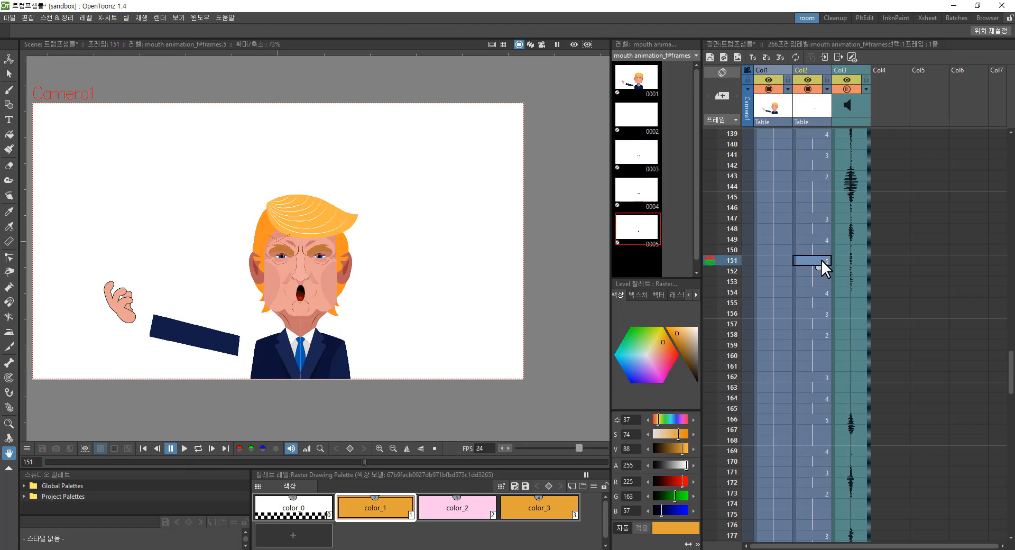
{"action": "left_click", "coordinate": [824, 240]}
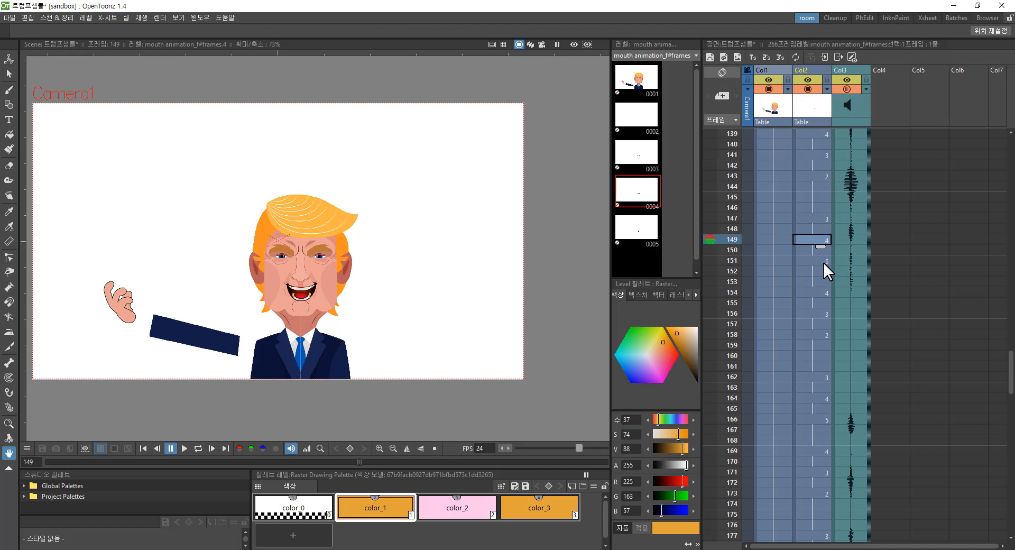
{"action": "left_click", "coordinate": [823, 261]}
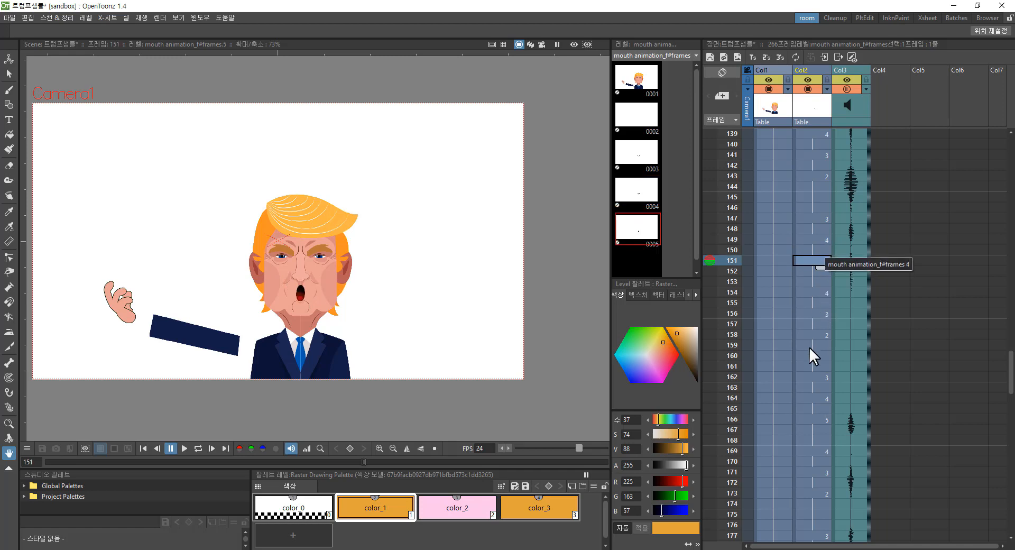
{"action": "key", "text": "w"}
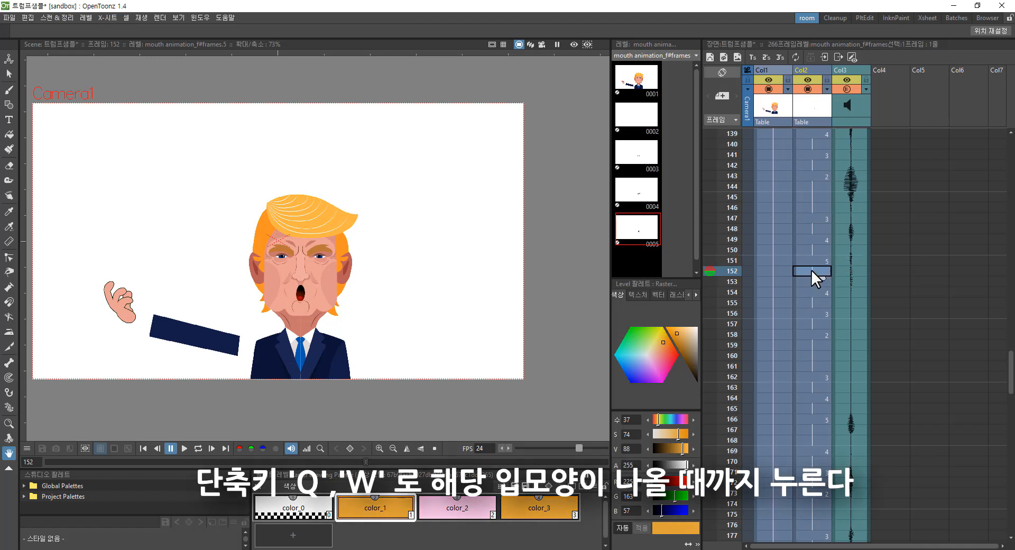
{"action": "left_click", "coordinate": [813, 259]}
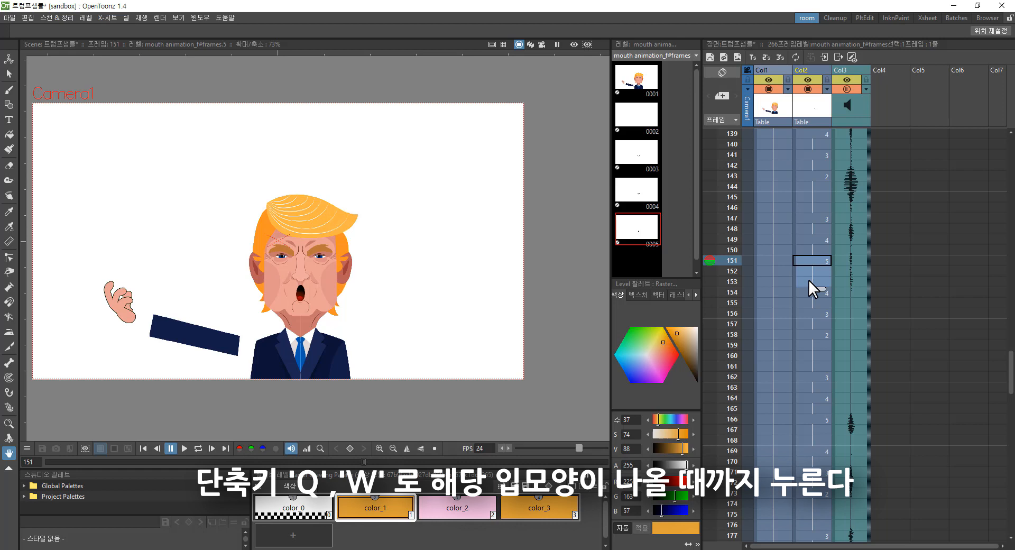
{"action": "key", "text": "q"}
{"action": "key", "text": "q"}
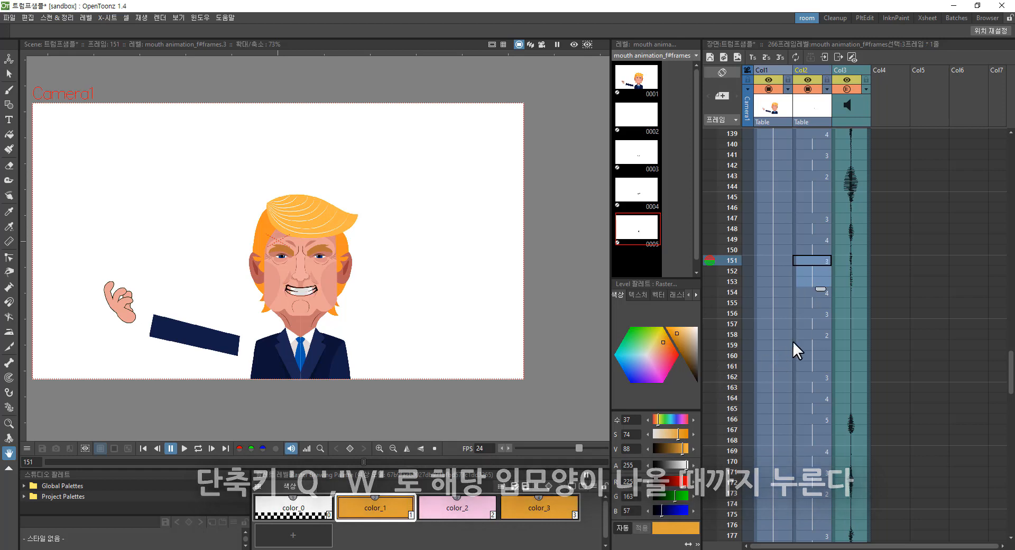
Step: Change frame 154 of Col2 to closed-mouth drawing 2 and hold it through frame 162
{"action": "left_click", "coordinate": [808, 291]}
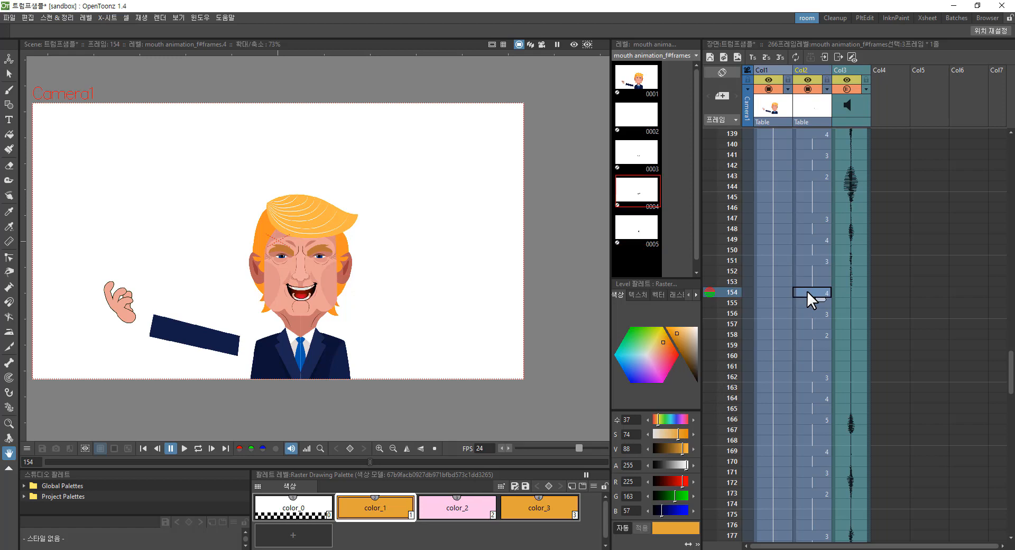
{"action": "key", "text": "w"}
{"action": "key", "text": "w"}
{"action": "key", "text": "w"}
{"action": "left_click", "coordinate": [816, 294]}
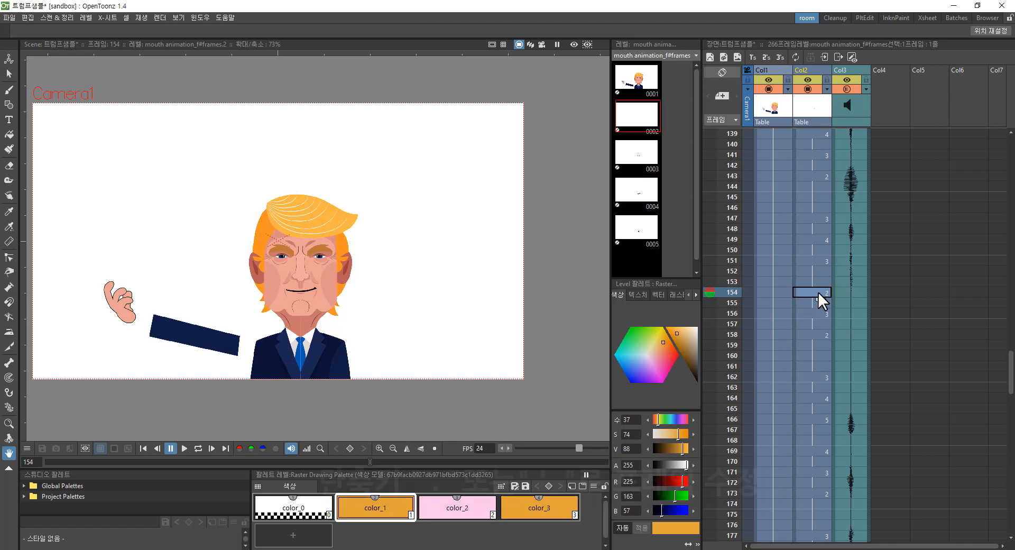
{"action": "mouse_move", "coordinate": [819, 298]}
{"action": "left_mouse_down"}
{"action": "mouse_move", "coordinate": [810, 341]}
{"action": "mouse_move", "coordinate": [825, 368]}
{"action": "left_mouse_up"}
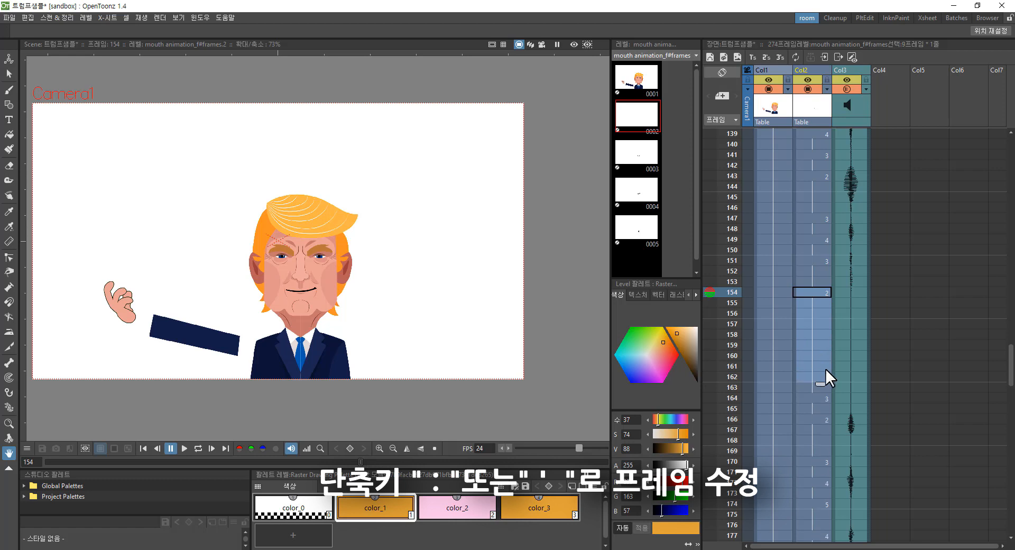
Step: Extend the closed-mouth drawing at frame 241 of Col2 so it holds through frame 257
{"action": "scroll", "coordinate": [824, 370], "scroll_direction": "down", "scroll_amount": 10}
{"action": "scroll", "coordinate": [827, 378], "scroll_direction": "down", "scroll_amount": 4}
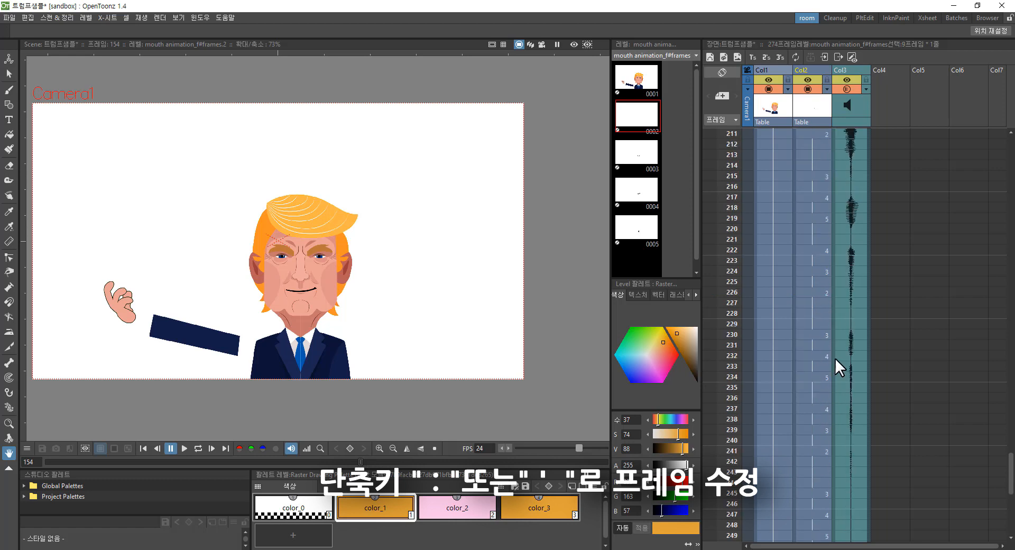
{"action": "scroll", "coordinate": [824, 338], "scroll_direction": "down", "scroll_amount": 3}
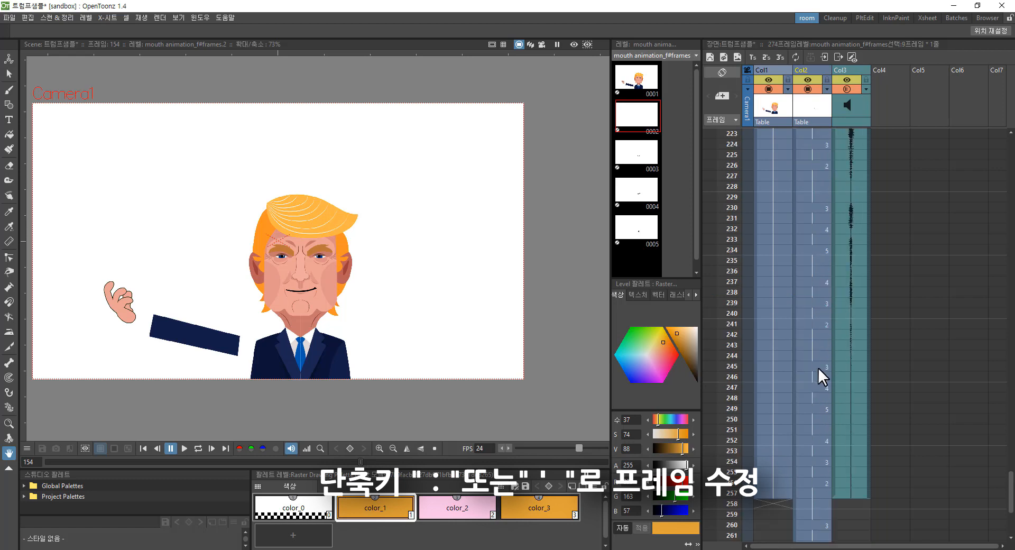
{"action": "left_click", "coordinate": [822, 280]}
{"action": "left_click", "coordinate": [814, 305]}
{"action": "left_click", "coordinate": [821, 322]}
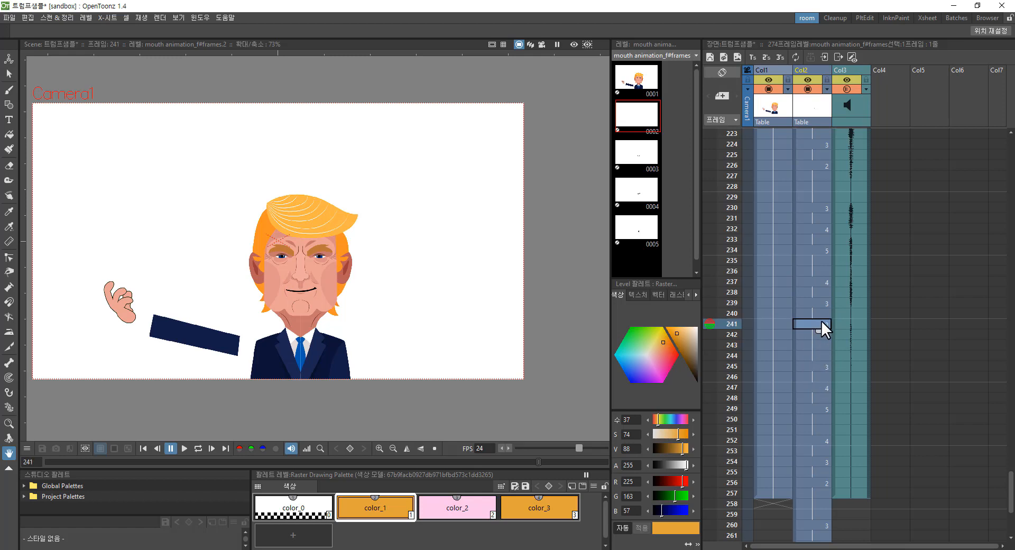
{"action": "key", "text": "apostrophe"}
{"action": "key", "text": "apostrophe"}
{"action": "key", "text": "apostrophe"}
{"action": "key", "text": "apostrophe"}
{"action": "key", "text": "apostrophe"}
{"action": "key", "text": "apostrophe"}
{"action": "key", "text": "apostrophe"}
{"action": "key", "text": "apostrophe"}
{"action": "key", "text": "apostrophe"}
{"action": "key", "text": "apostrophe"}
{"action": "key", "text": "apostrophe"}
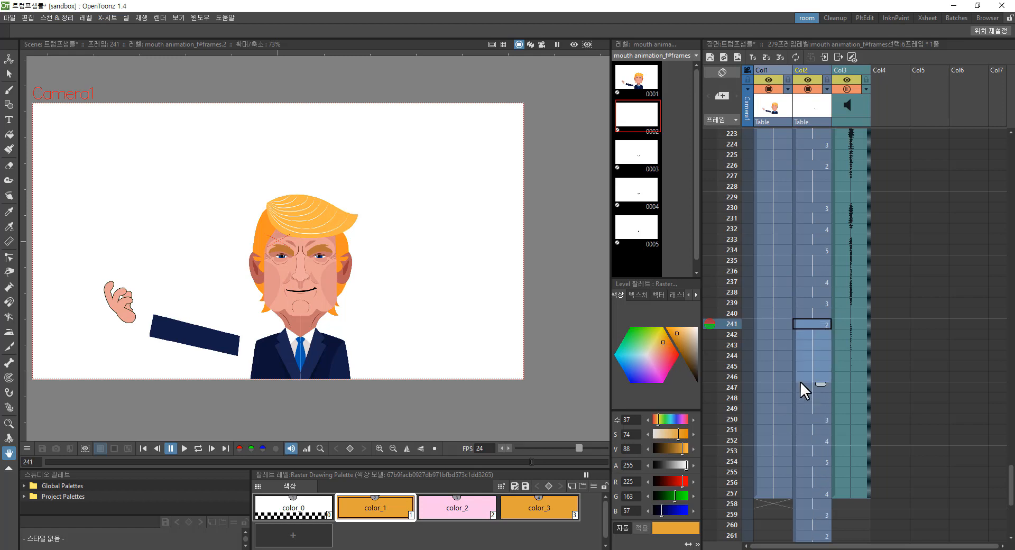
{"action": "key", "text": "apostrophe"}
{"action": "key", "text": "apostrophe"}
{"action": "key", "text": "apostrophe"}
{"action": "key", "text": "apostrophe"}
{"action": "key", "text": "apostrophe"}
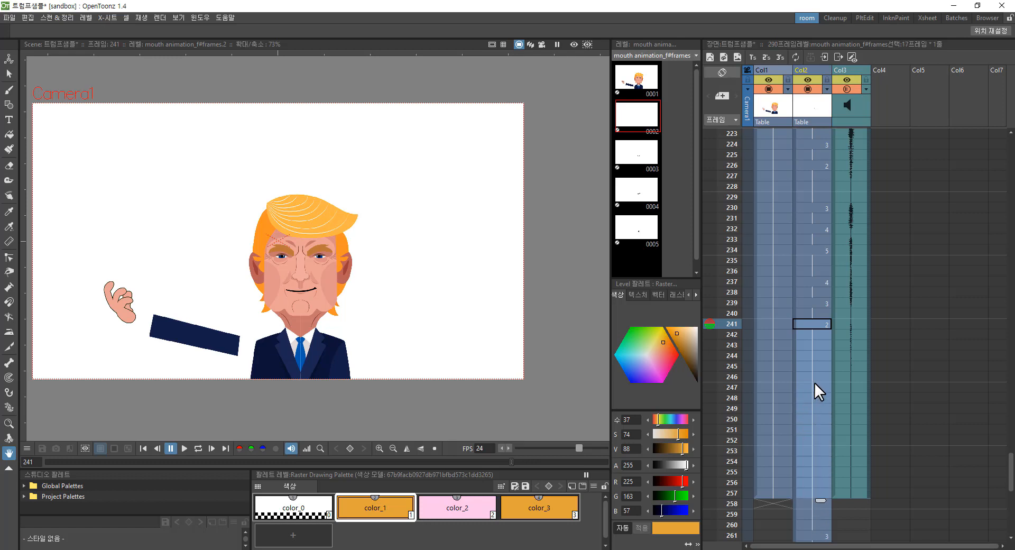
Step: Delete the surplus mouth frames 258 to 290 in Col2, beyond the end of the audio
{"action": "scroll", "coordinate": [837, 413], "scroll_direction": "down", "scroll_amount": 10}
{"action": "left_click", "coordinate": [810, 188]}
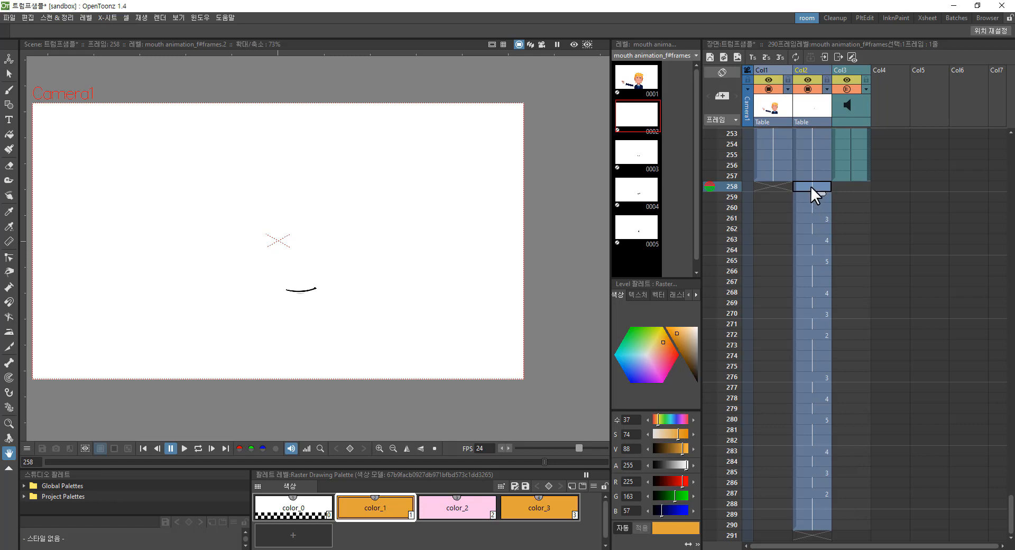
{"action": "scroll", "coordinate": [813, 396], "scroll_direction": "down", "scroll_amount": 4}
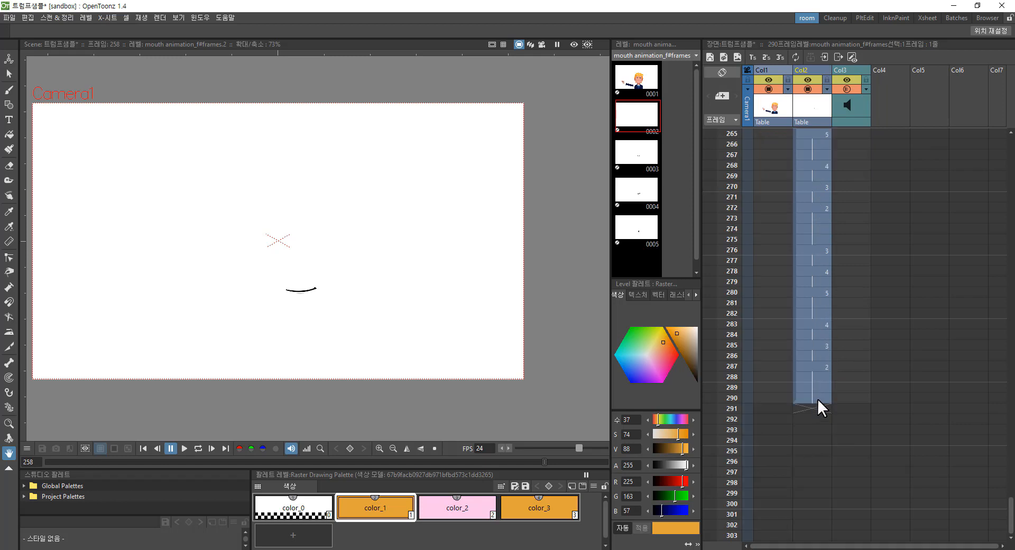
{"action": "left_click", "coordinate": [817, 398], "text": "shift"}
{"action": "key", "text": "Delete"}
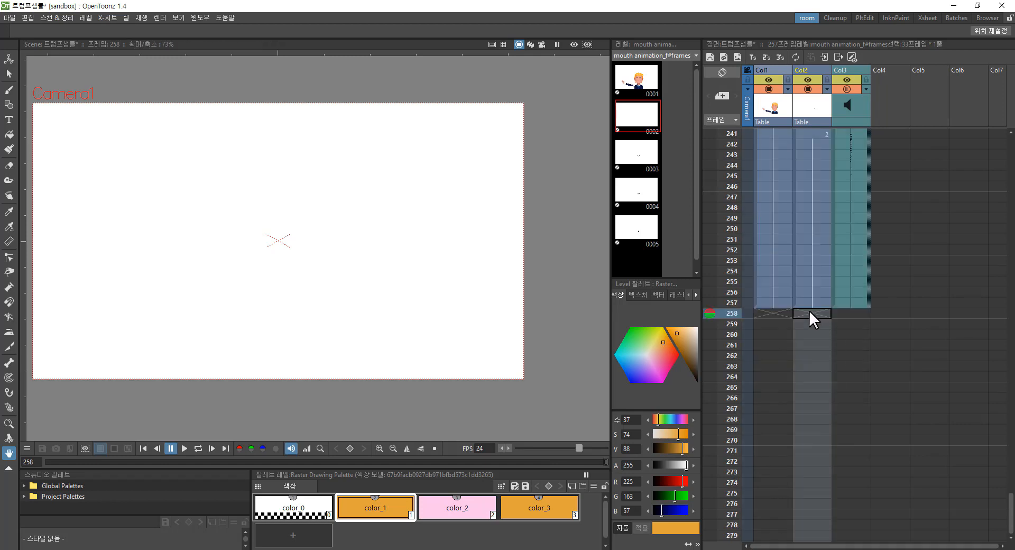
Step: Play the lip-sync animation in a loop with its audio and pause it
{"action": "left_click", "coordinate": [816, 302]}
{"action": "scroll", "coordinate": [812, 288], "scroll_direction": "up", "scroll_amount": 20}
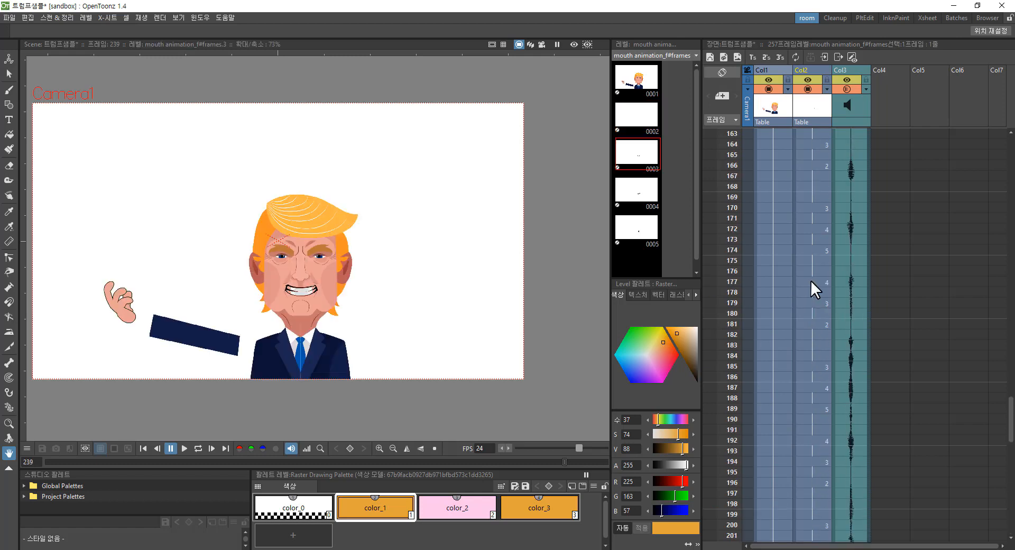
{"action": "scroll", "coordinate": [816, 286], "scroll_direction": "up", "scroll_amount": 5}
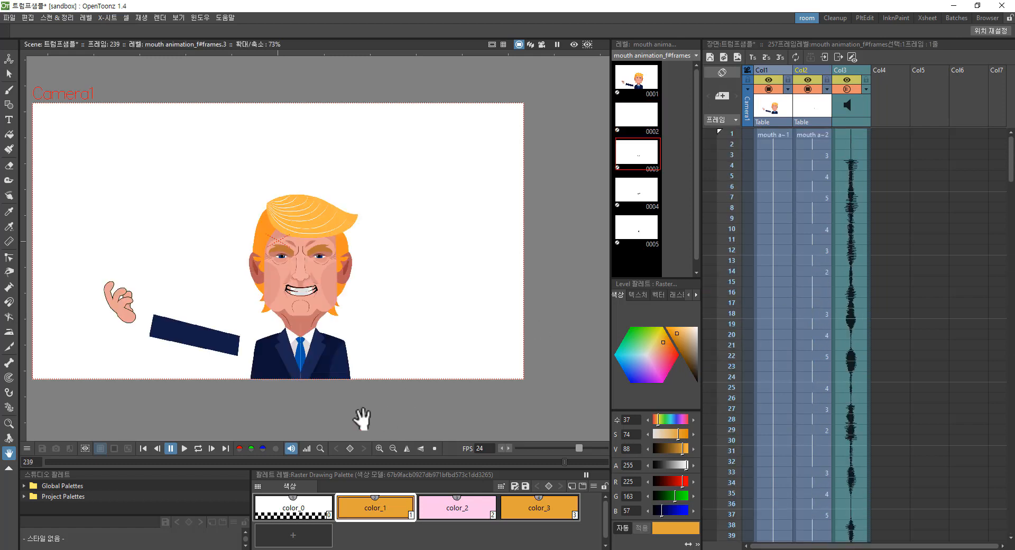
{"action": "left_click", "coordinate": [199, 446]}
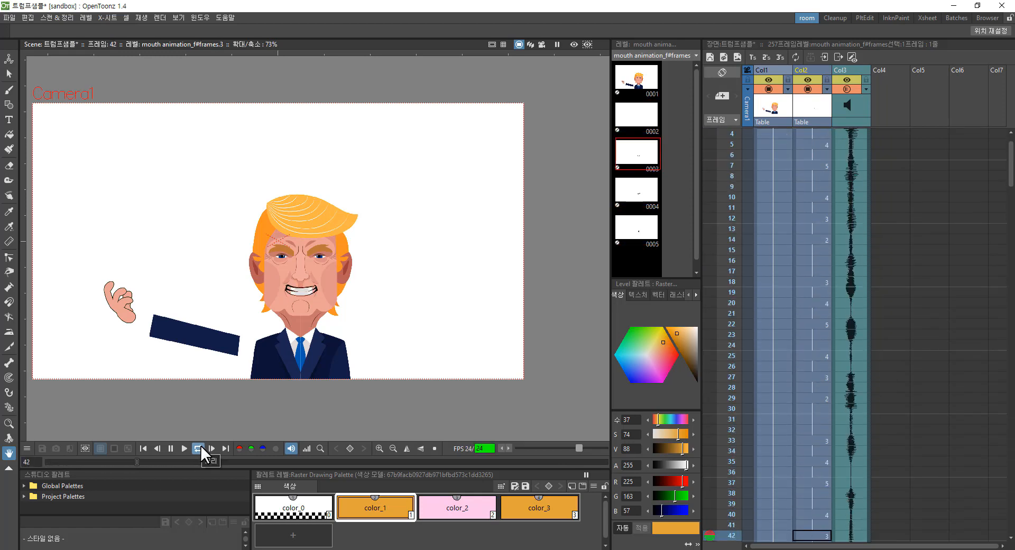
{"action": "left_click", "coordinate": [170, 448]}
Step: Set the playback stop marker at frame 257, the last frame of the audio
{"action": "scroll", "coordinate": [732, 340], "scroll_direction": "down", "scroll_amount": 6}
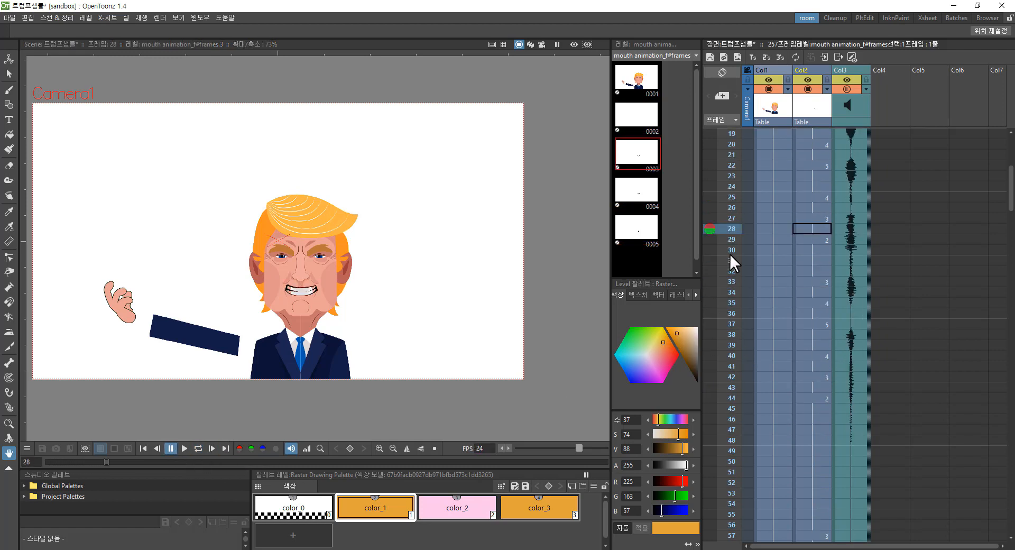
{"action": "left_click", "coordinate": [725, 216]}
{"action": "scroll", "coordinate": [740, 308], "scroll_direction": "down", "scroll_amount": 12}
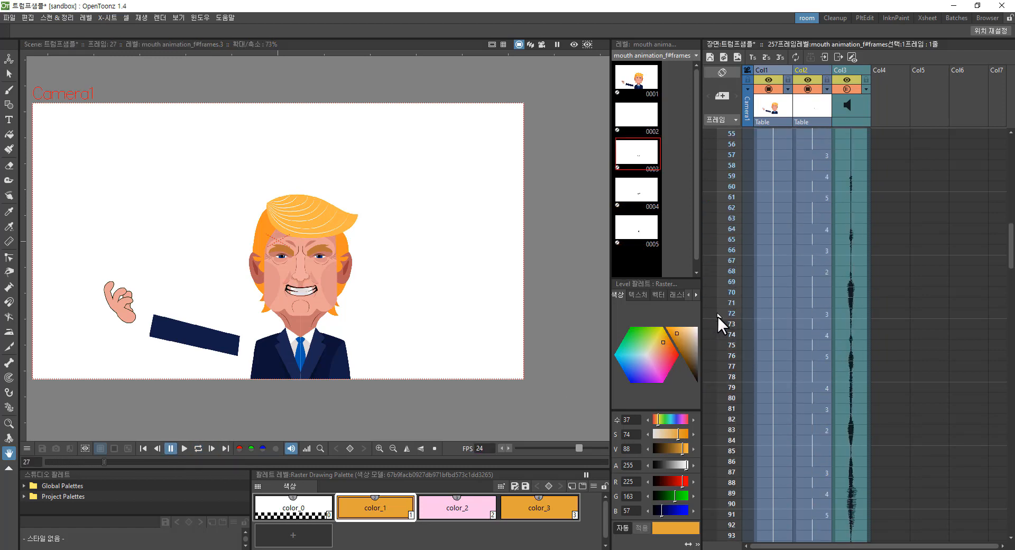
{"action": "scroll", "coordinate": [718, 316], "scroll_direction": "down", "scroll_amount": 2}
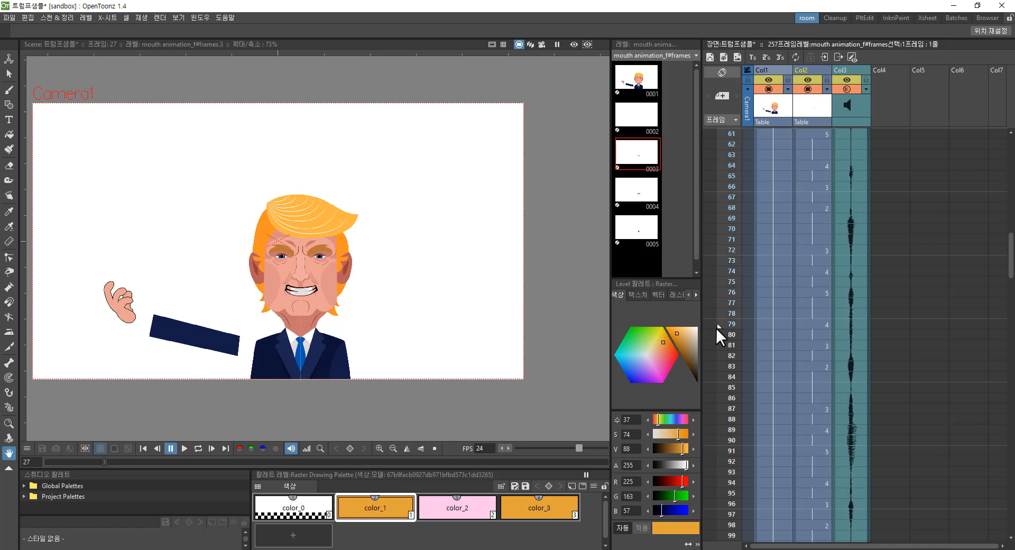
{"action": "scroll", "coordinate": [767, 361], "scroll_direction": "down", "scroll_amount": 8}
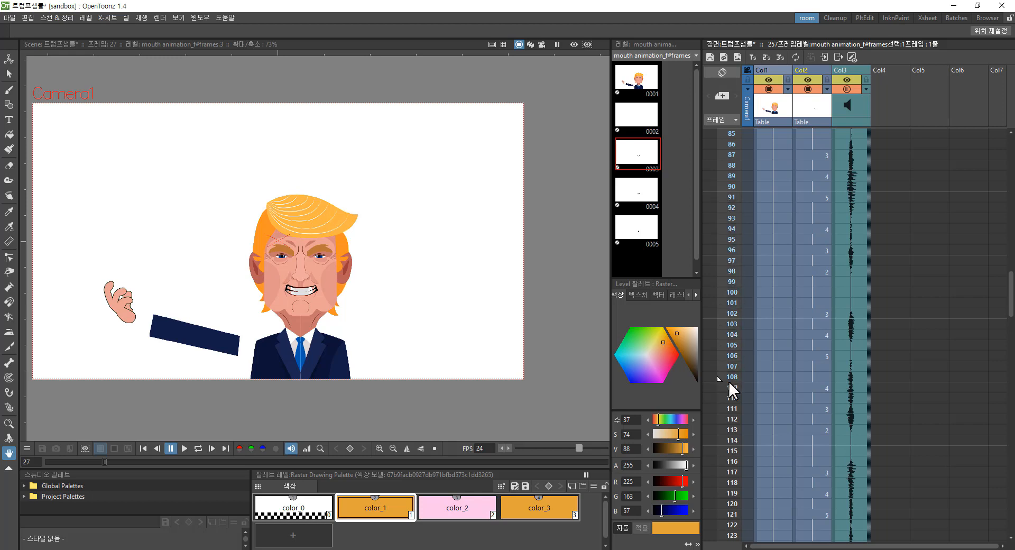
{"action": "scroll", "coordinate": [761, 349], "scroll_direction": "down", "scroll_amount": 18}
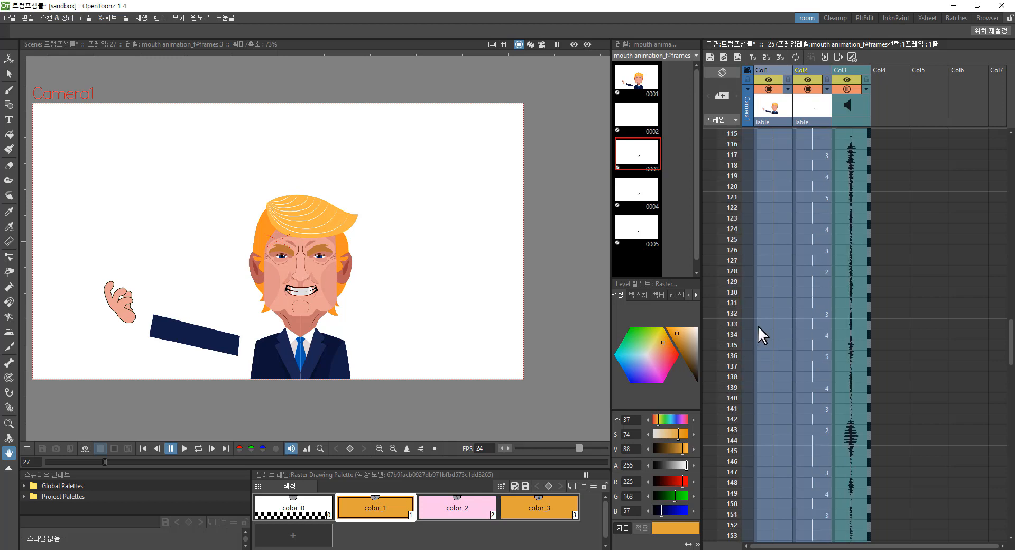
{"action": "scroll", "coordinate": [739, 365], "scroll_direction": "down", "scroll_amount": 20}
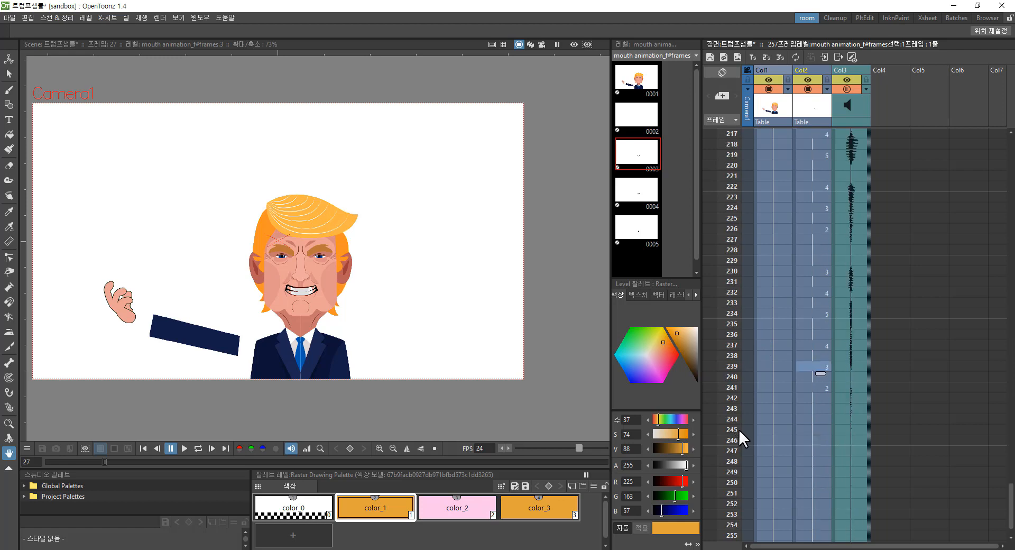
{"action": "scroll", "coordinate": [751, 410], "scroll_direction": "up", "scroll_amount": 2}
{"action": "left_click", "coordinate": [730, 430]}
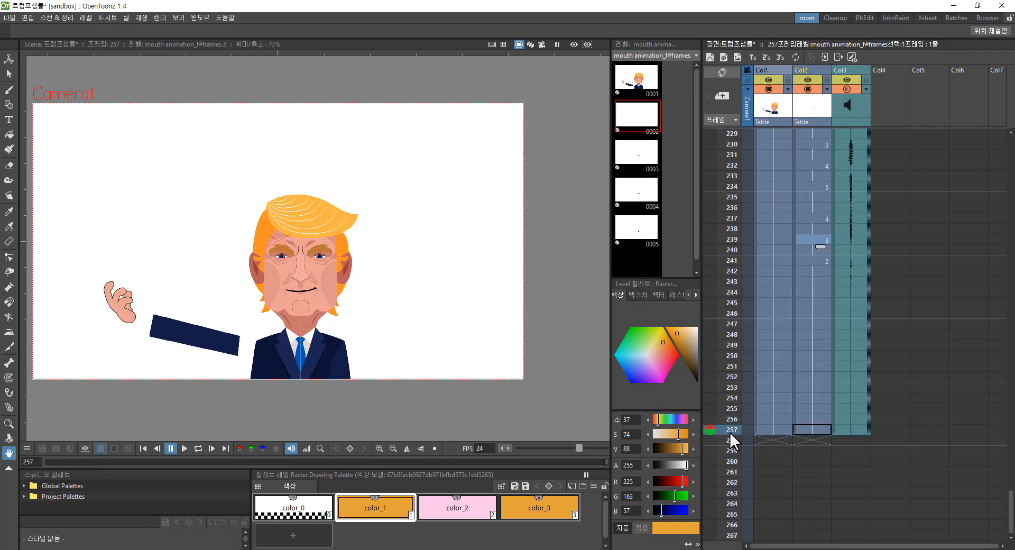
{"action": "right_click", "coordinate": [728, 431]}
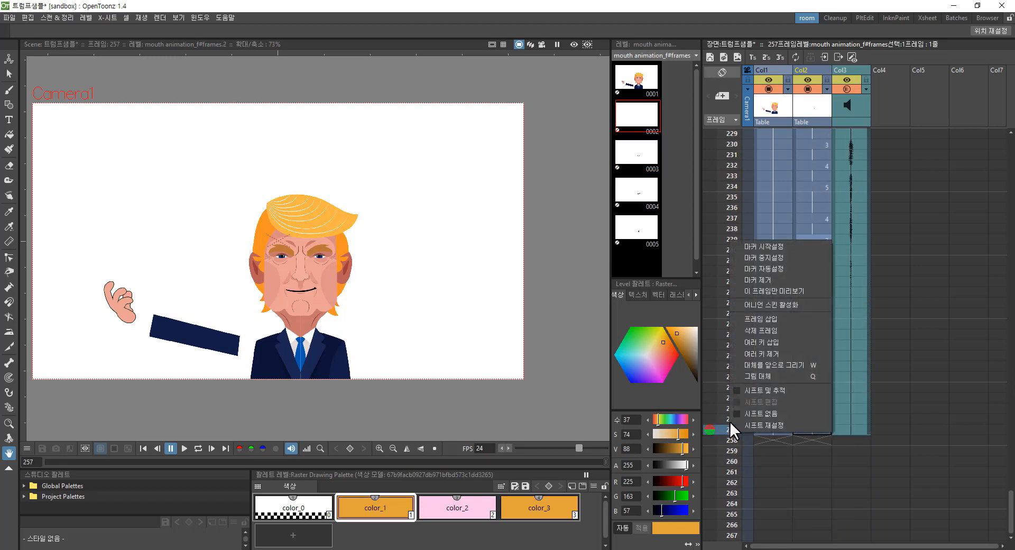
{"action": "left_click", "coordinate": [785, 258]}
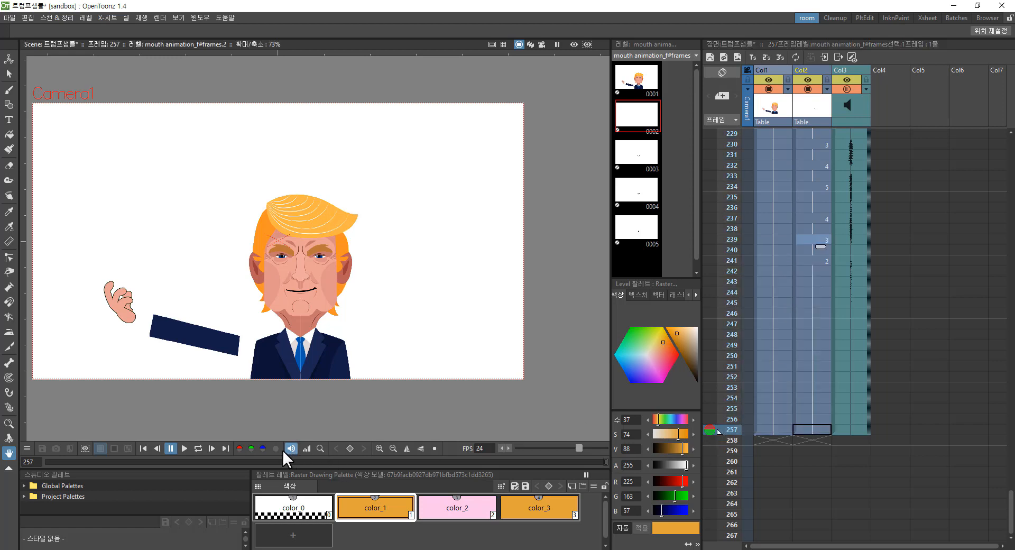
Step: Loop playback over the full marked range, pause it and return to frame 1
{"action": "left_click", "coordinate": [201, 445]}
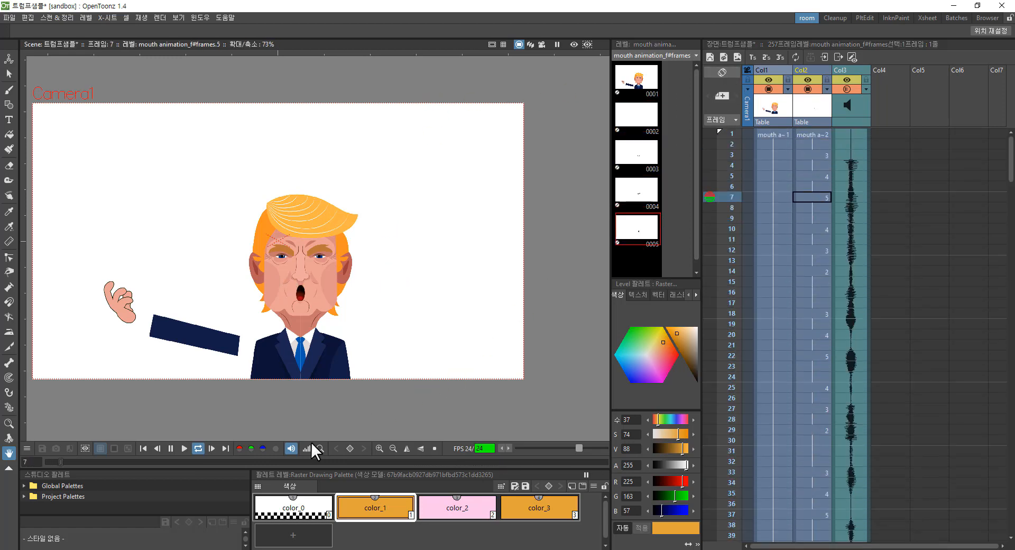
{"action": "left_click", "coordinate": [171, 448]}
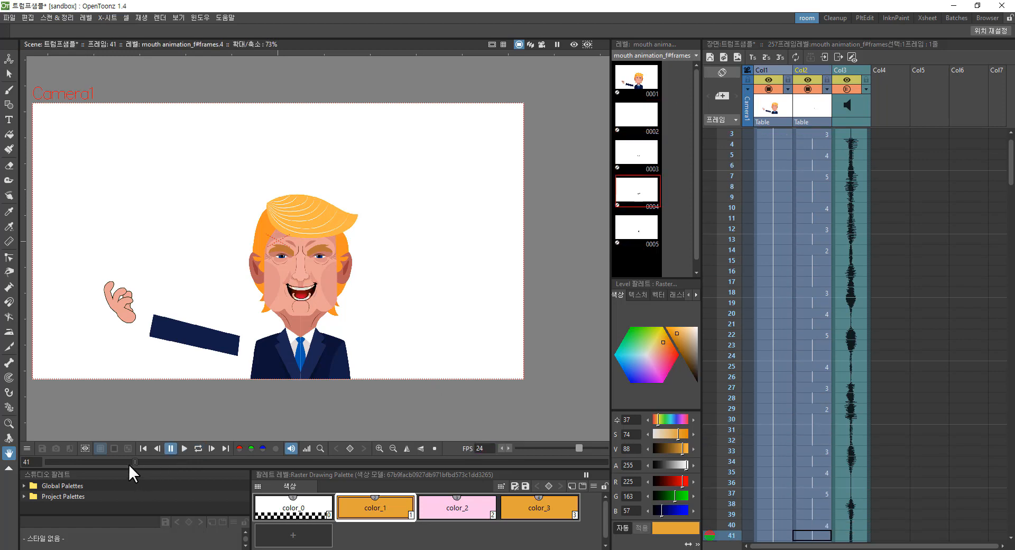
{"action": "left_click_drag", "start_coordinate": [134, 461], "coordinate": [27, 457]}
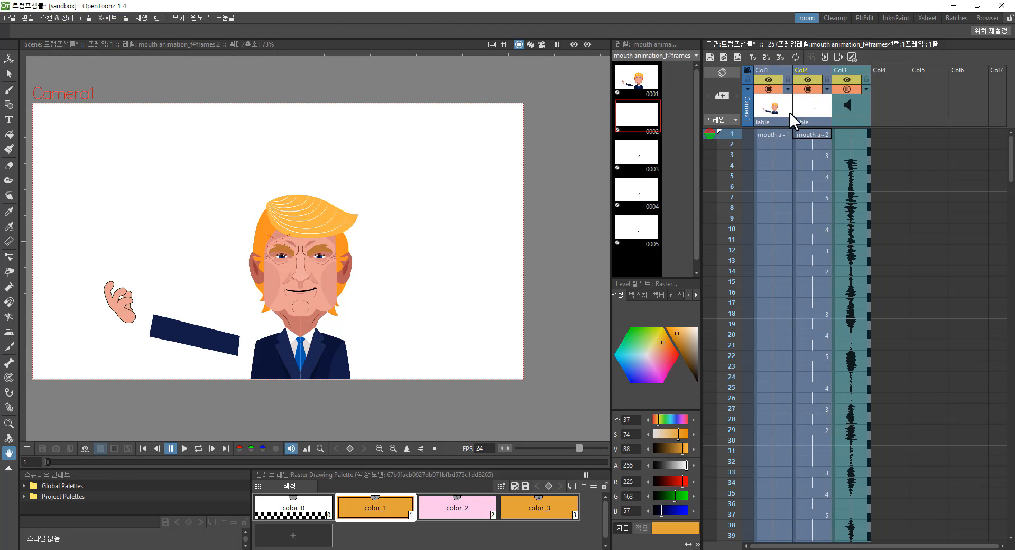
Step: Create a Plastic mesh over the body drawing in Col1 with a mesh edge length of about 16.19 px
{"action": "left_click", "coordinate": [762, 113]}
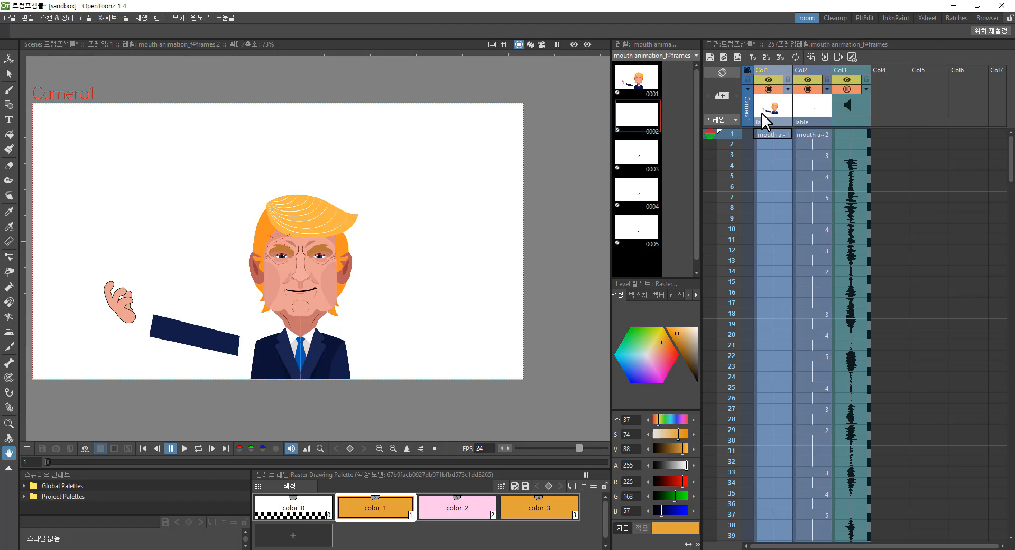
{"action": "left_click", "coordinate": [763, 113]}
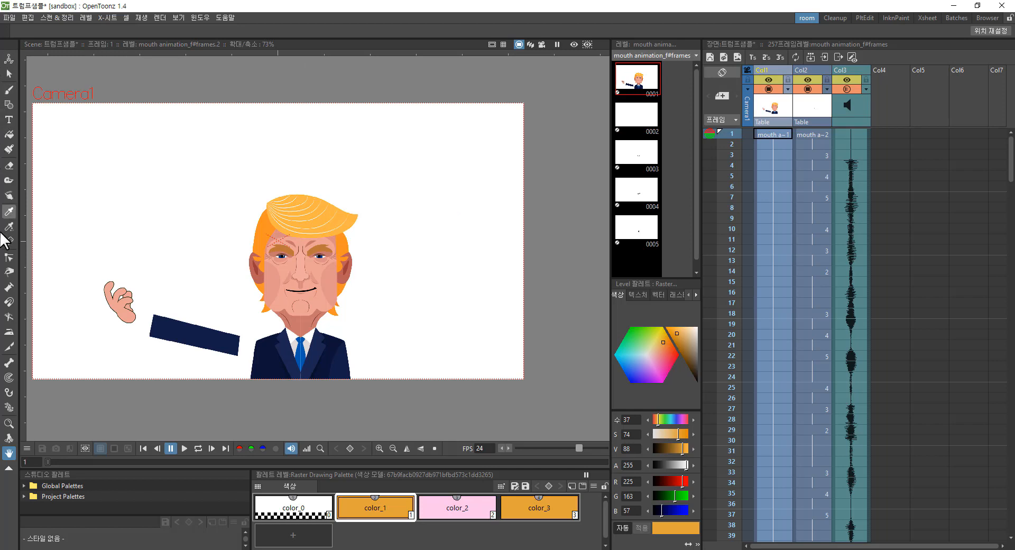
{"action": "left_click", "coordinate": [7, 409]}
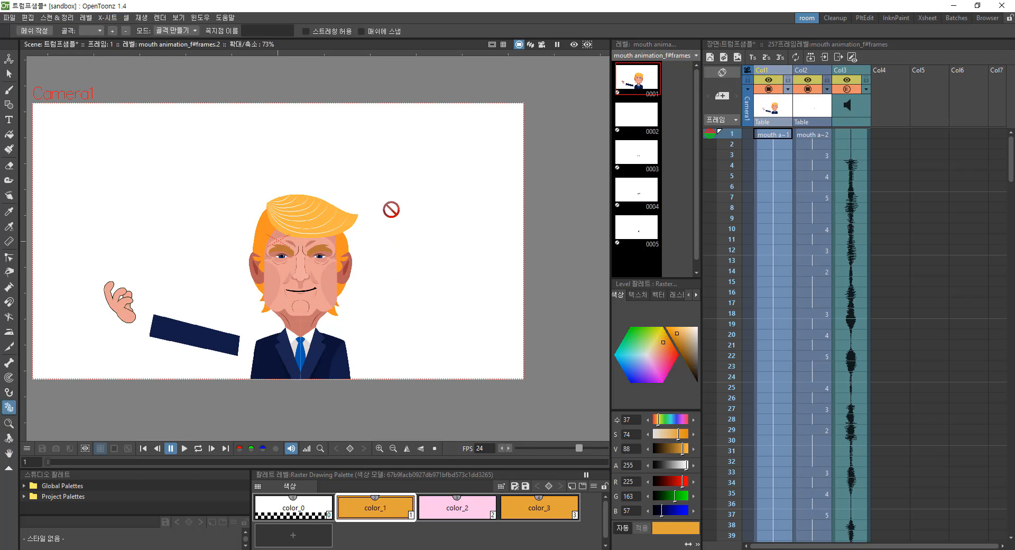
{"action": "left_click", "coordinate": [37, 29]}
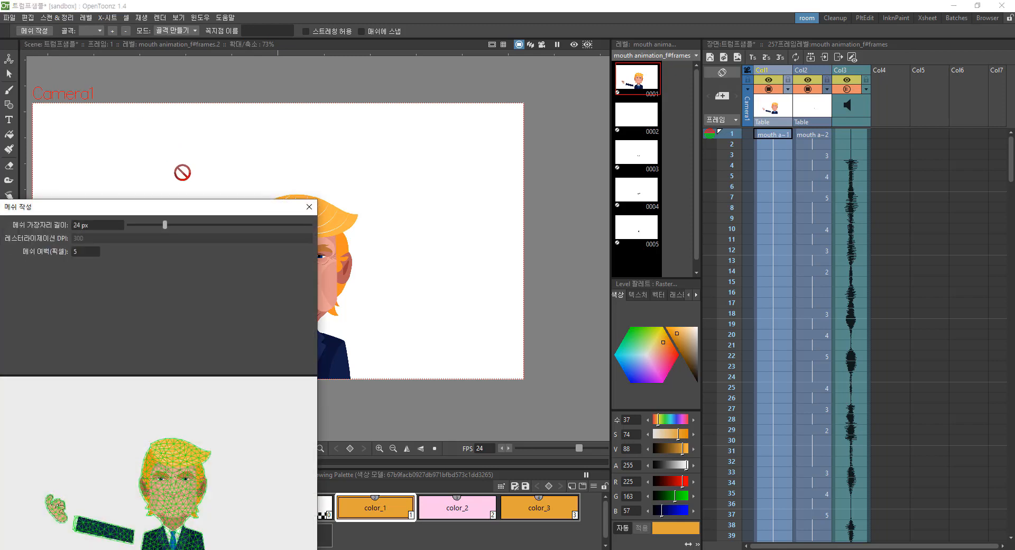
{"action": "left_click_drag", "start_coordinate": [166, 213], "coordinate": [421, 89]}
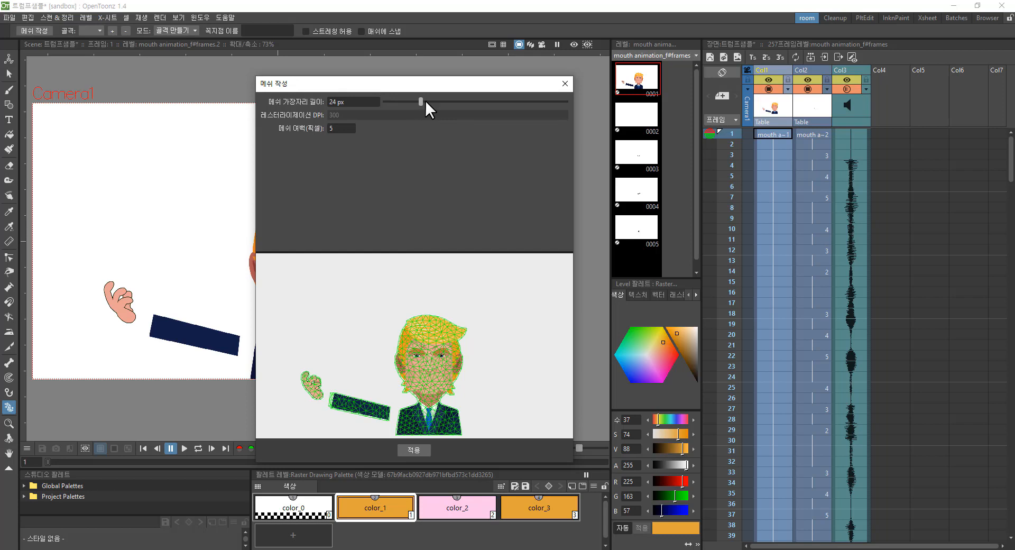
{"action": "left_click_drag", "start_coordinate": [421, 101], "coordinate": [461, 100]}
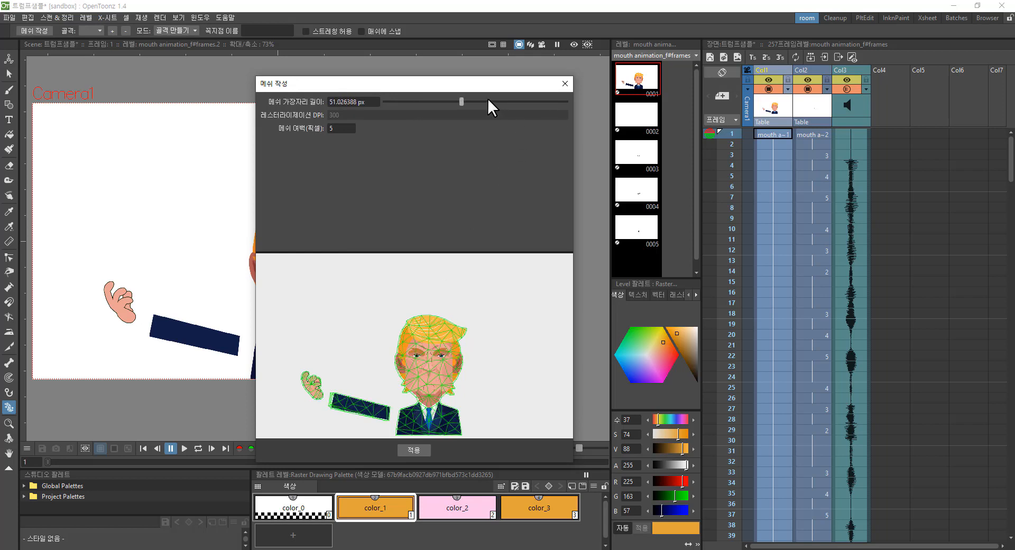
{"action": "left_click_drag", "start_coordinate": [460, 101], "coordinate": [416, 92]}
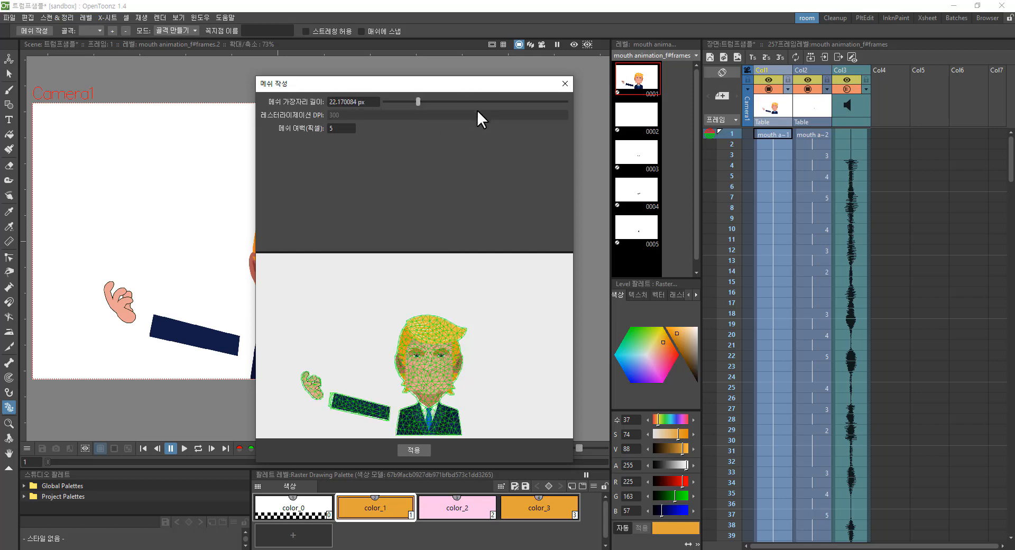
{"action": "left_click_drag", "start_coordinate": [417, 102], "coordinate": [408, 106]}
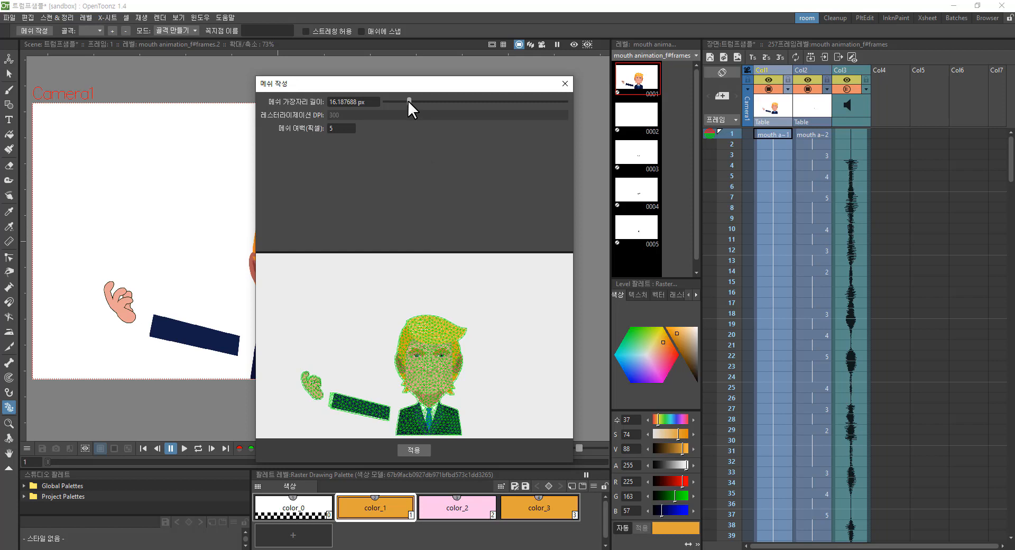
{"action": "left_click", "coordinate": [417, 447]}
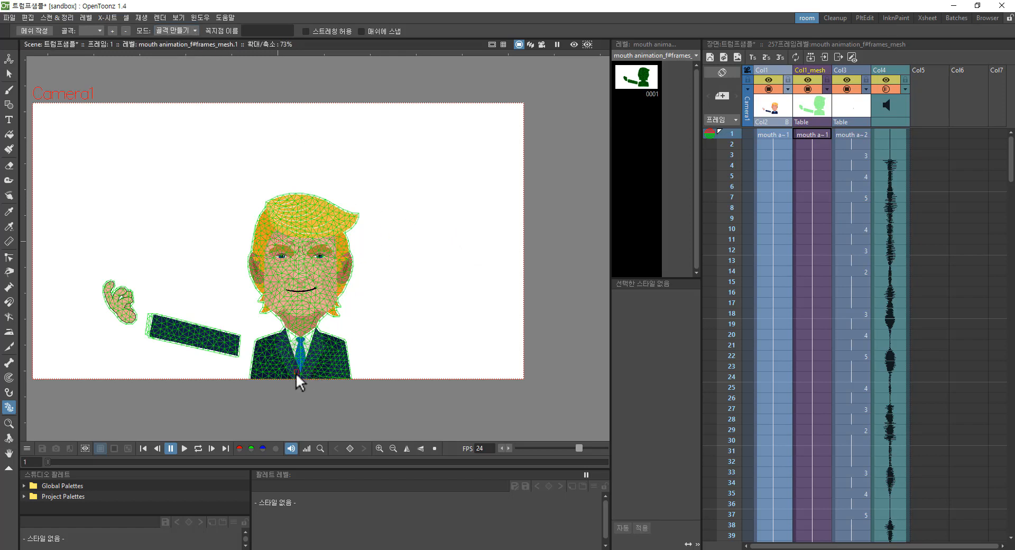
Step: Place the skeleton root at the bottom centre of the jacket, branch one vertex to each lower corner, and nudge the root slightly upward
{"action": "scroll", "coordinate": [304, 368], "scroll_direction": "up", "scroll_amount": 3}
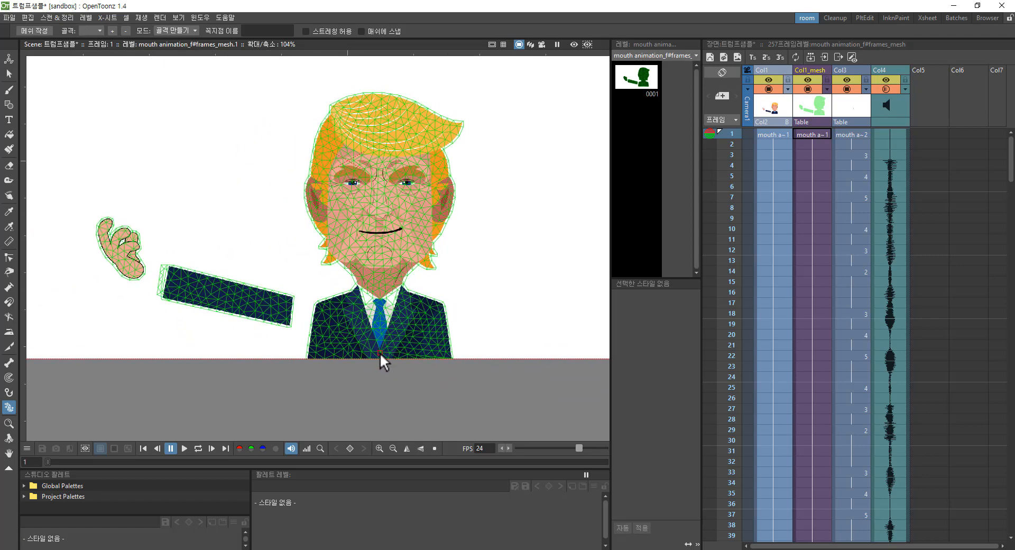
{"action": "left_click", "coordinate": [379, 352]}
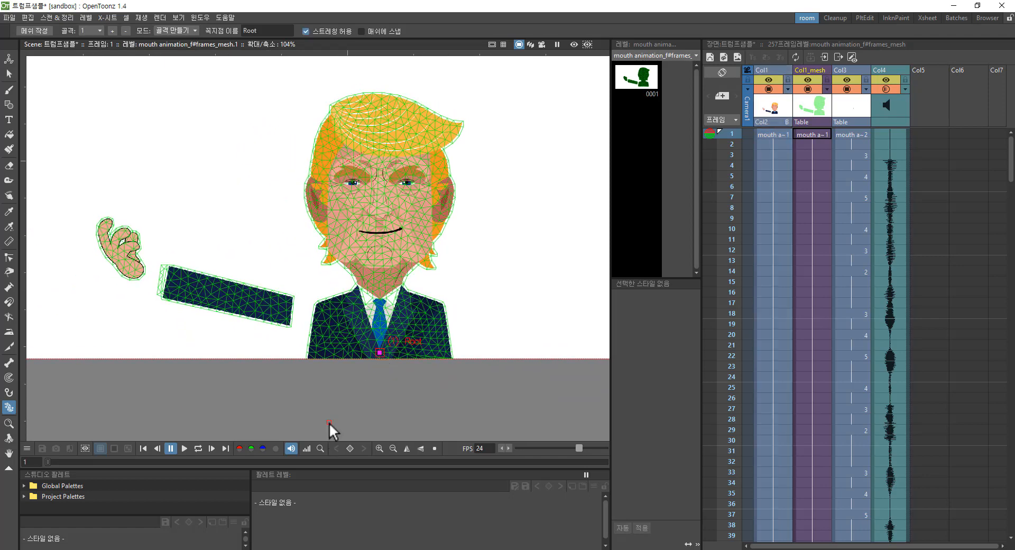
{"action": "left_click", "coordinate": [322, 351]}
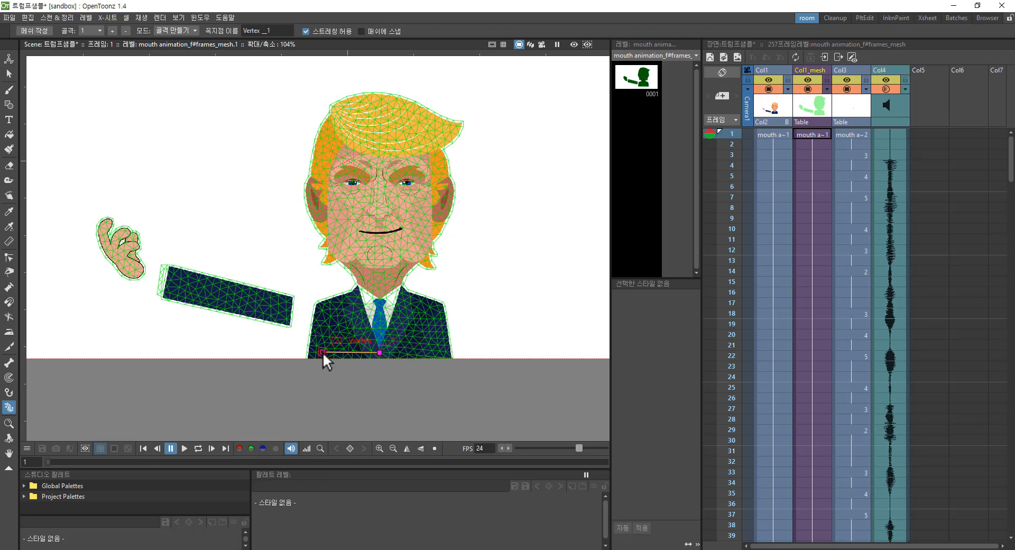
{"action": "left_click", "coordinate": [381, 352]}
{"action": "left_click", "coordinate": [442, 351]}
{"action": "left_click", "coordinate": [379, 352]}
{"action": "left_click_drag", "start_coordinate": [379, 352], "coordinate": [378, 348]}
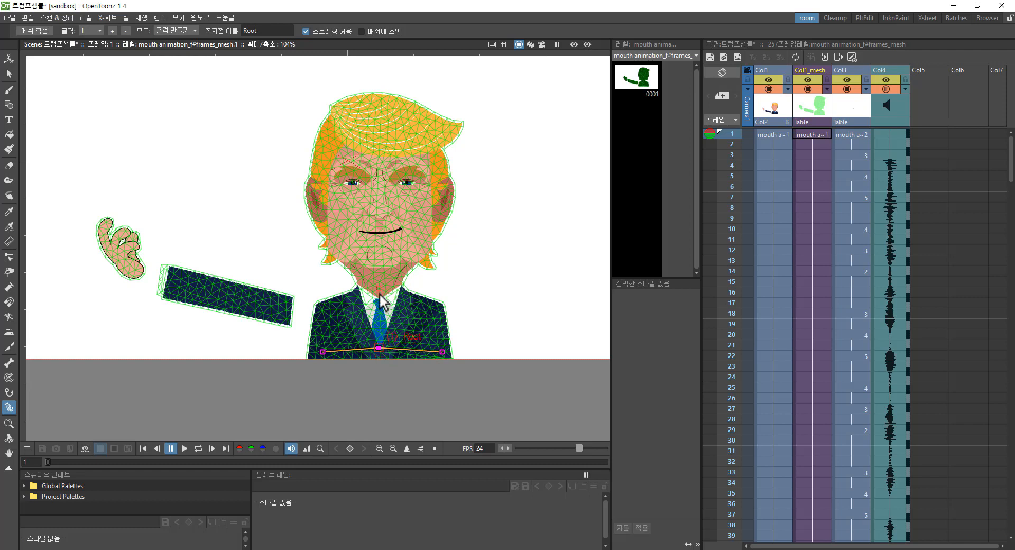
Step: Extend the skeleton from the root straight up through the collar, neck and mouth to the top of the hair
{"action": "left_click", "coordinate": [379, 292]}
{"action": "left_click", "coordinate": [379, 281]}
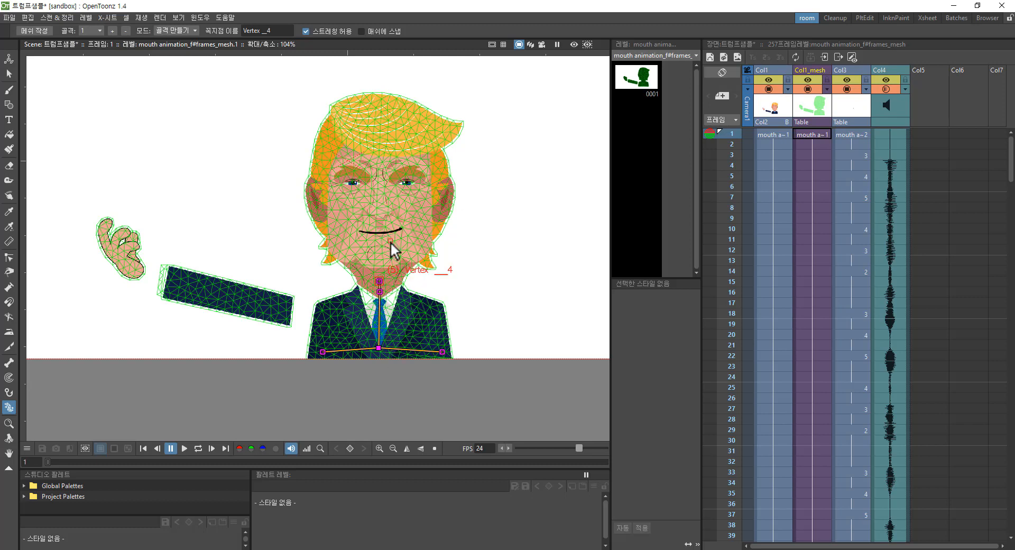
{"action": "left_click", "coordinate": [380, 230]}
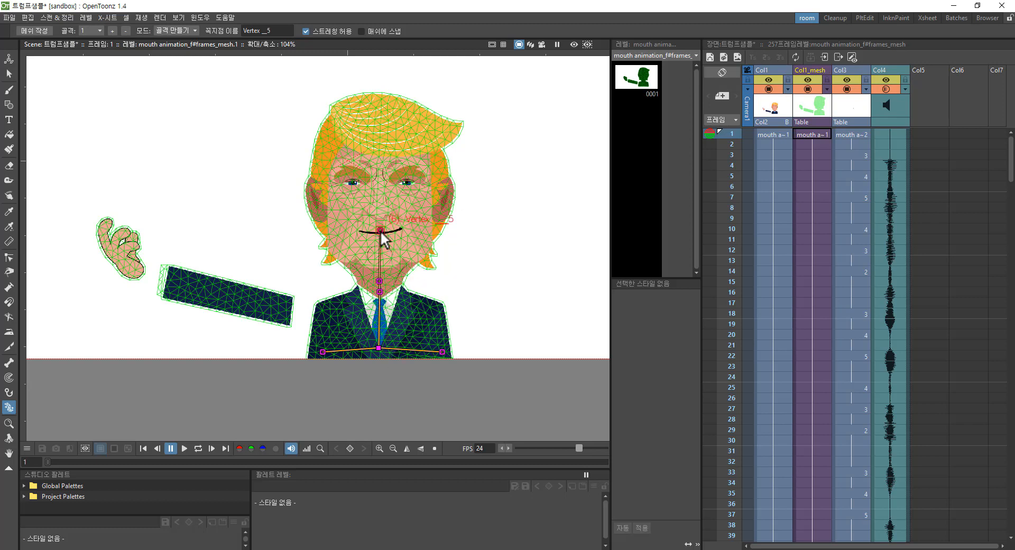
{"action": "left_click", "coordinate": [377, 101]}
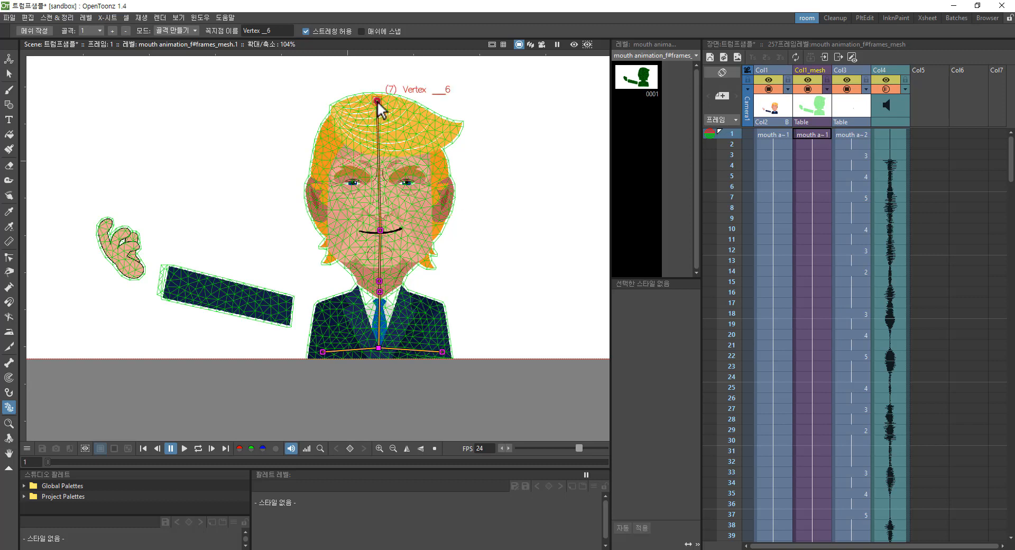
Step: Branch two vertices from the hair-top vertex down each side of the head, at temple and ear, deleting the wrongly connected vertex
{"action": "left_click", "coordinate": [320, 155]}
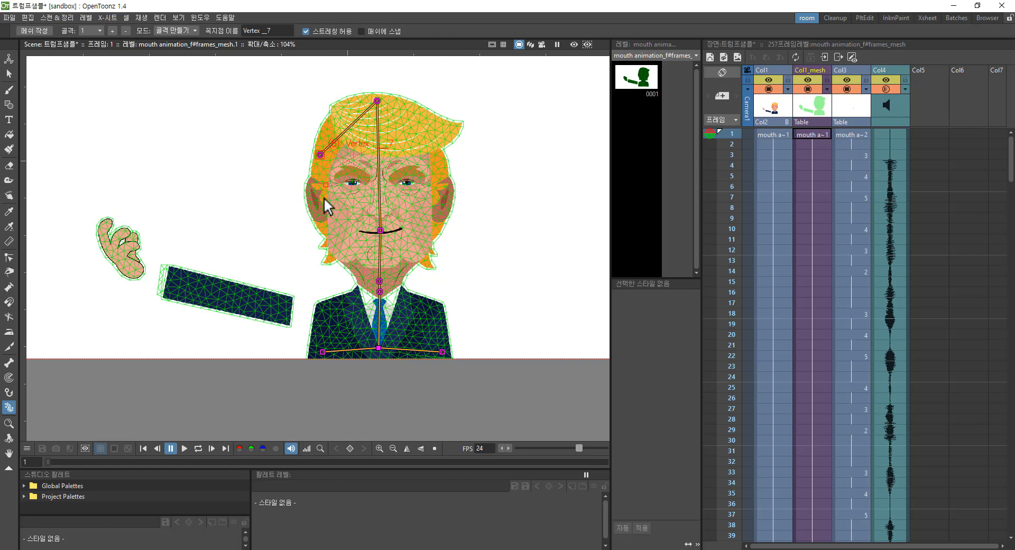
{"action": "left_click", "coordinate": [321, 217]}
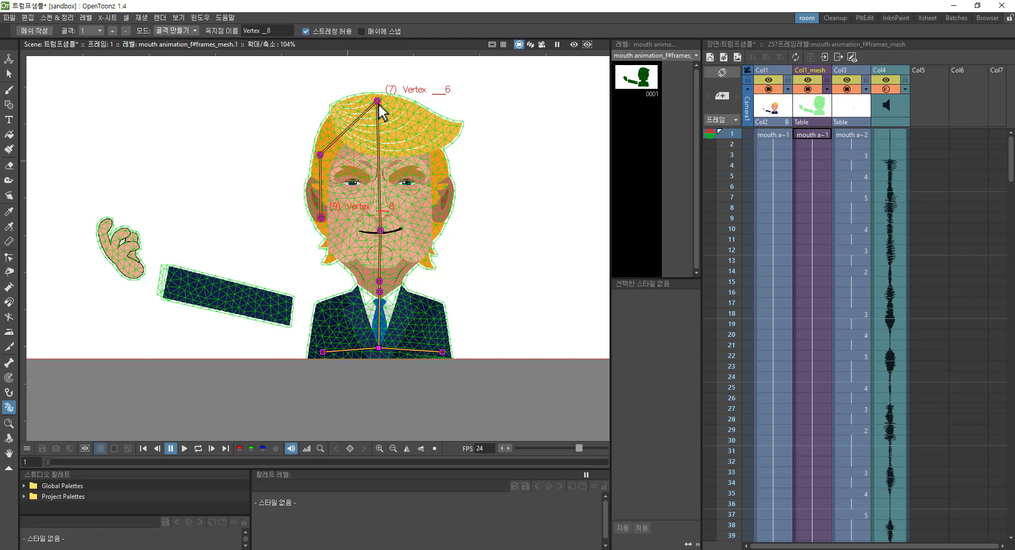
{"action": "left_click", "coordinate": [433, 156]}
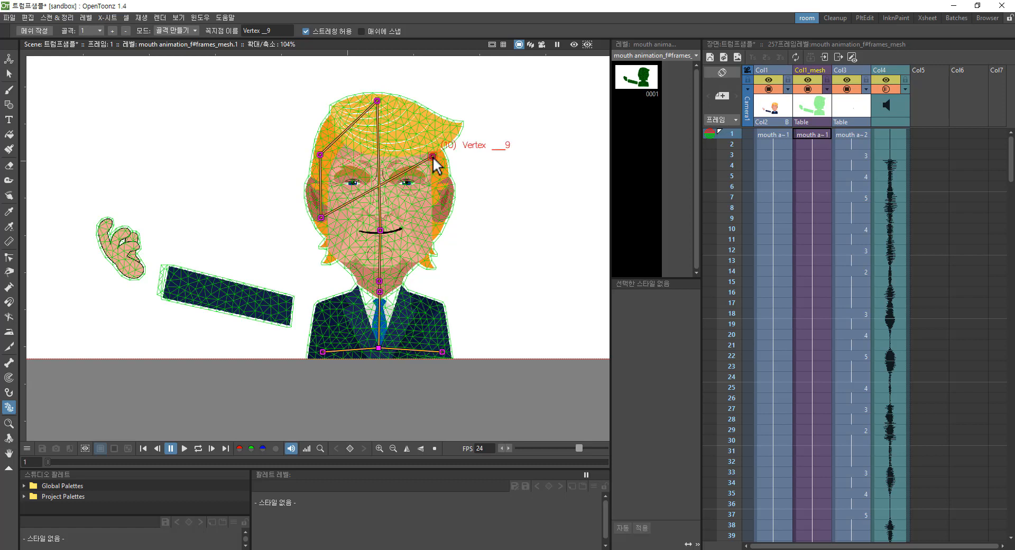
{"action": "key", "text": "Delete"}
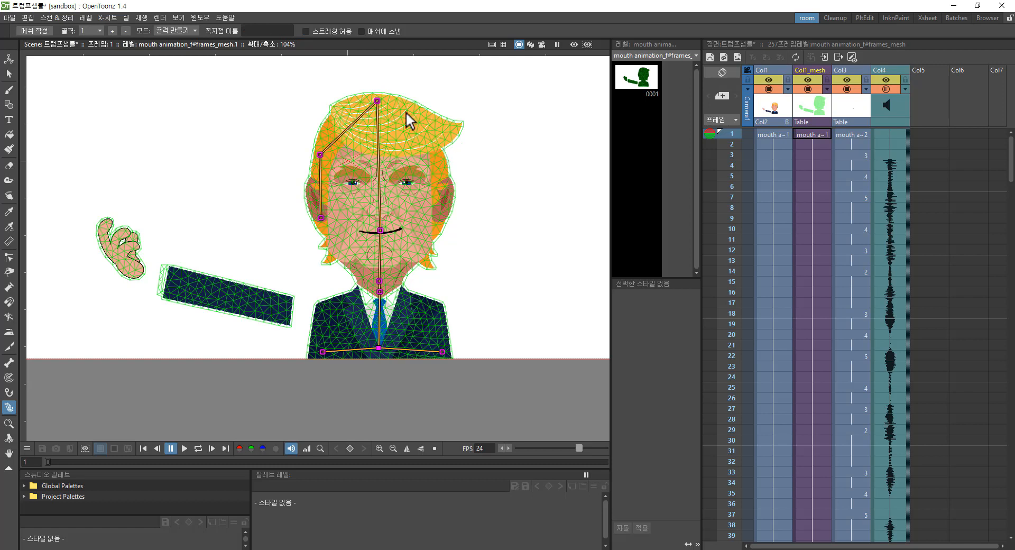
{"action": "left_click", "coordinate": [378, 102]}
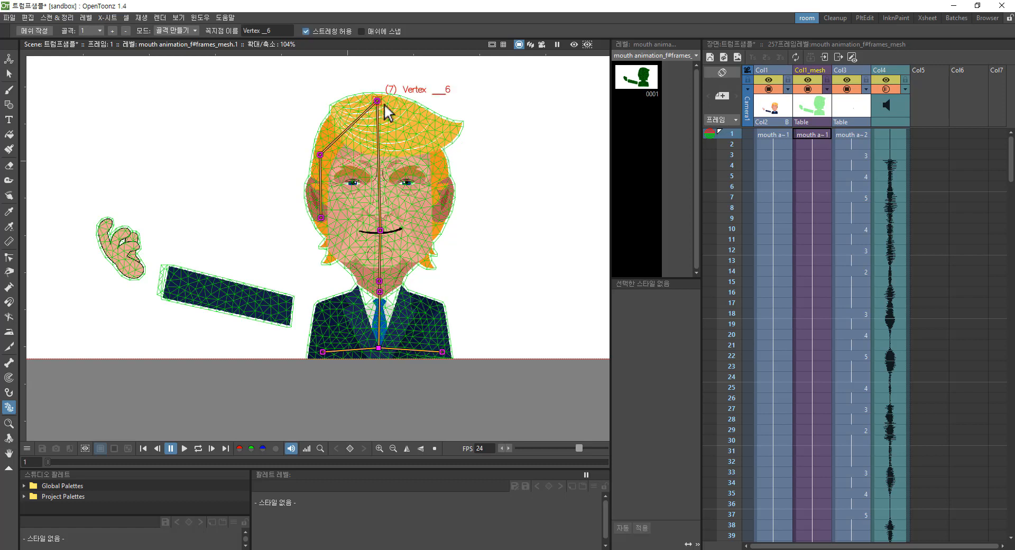
{"action": "left_click", "coordinate": [435, 154]}
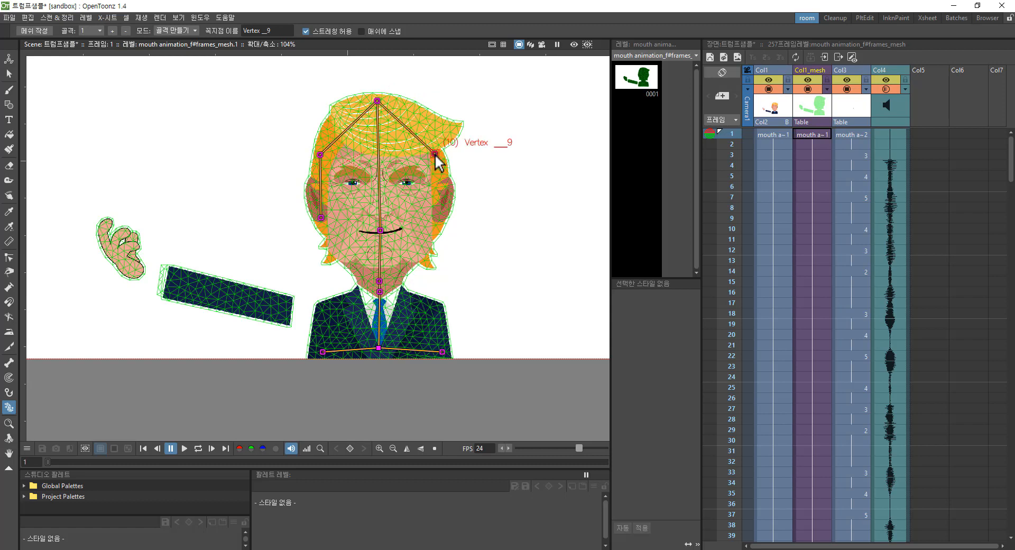
{"action": "left_click", "coordinate": [437, 213]}
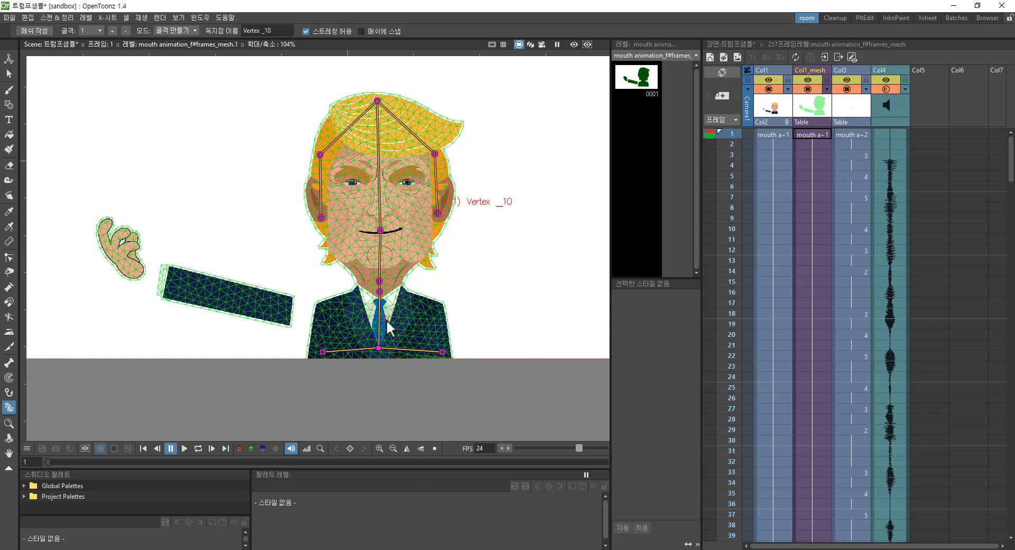
Step: Build the arm chain from the collar vertex through the shoulder, three points along the detached sleeve, the wrist and the fingertip
{"action": "left_click", "coordinate": [380, 292]}
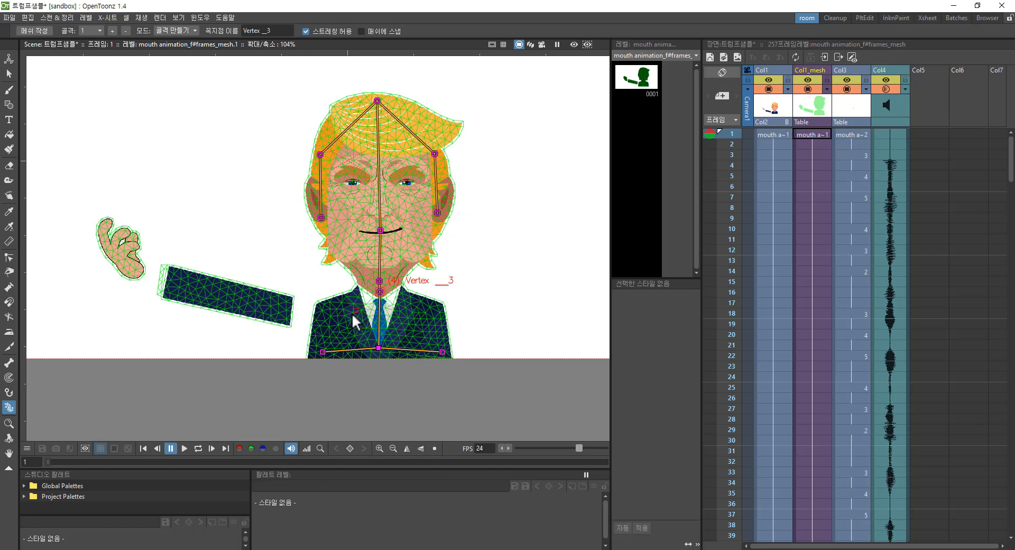
{"action": "left_click", "coordinate": [336, 316]}
{"action": "left_click", "coordinate": [283, 307]}
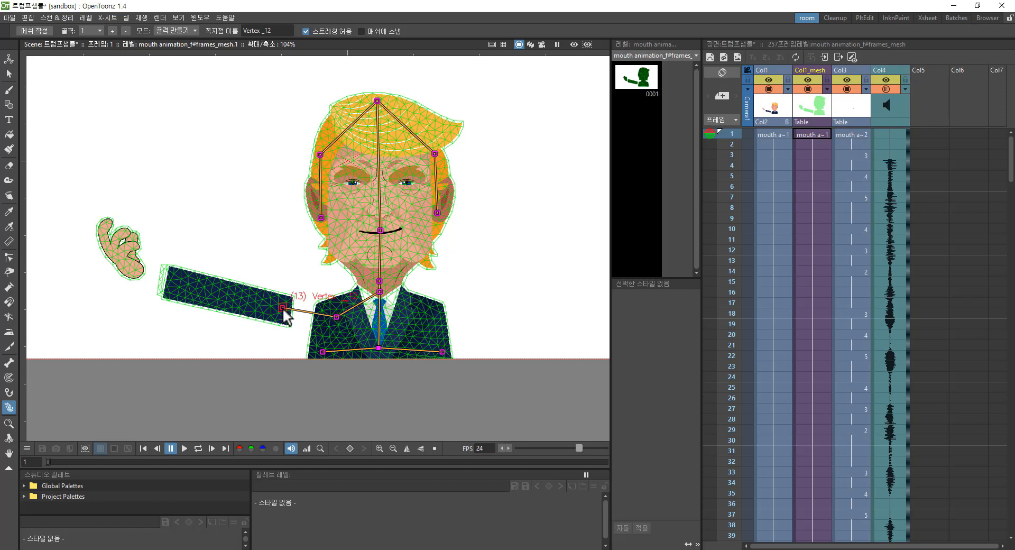
{"action": "left_click", "coordinate": [234, 296]}
{"action": "left_click", "coordinate": [174, 281]}
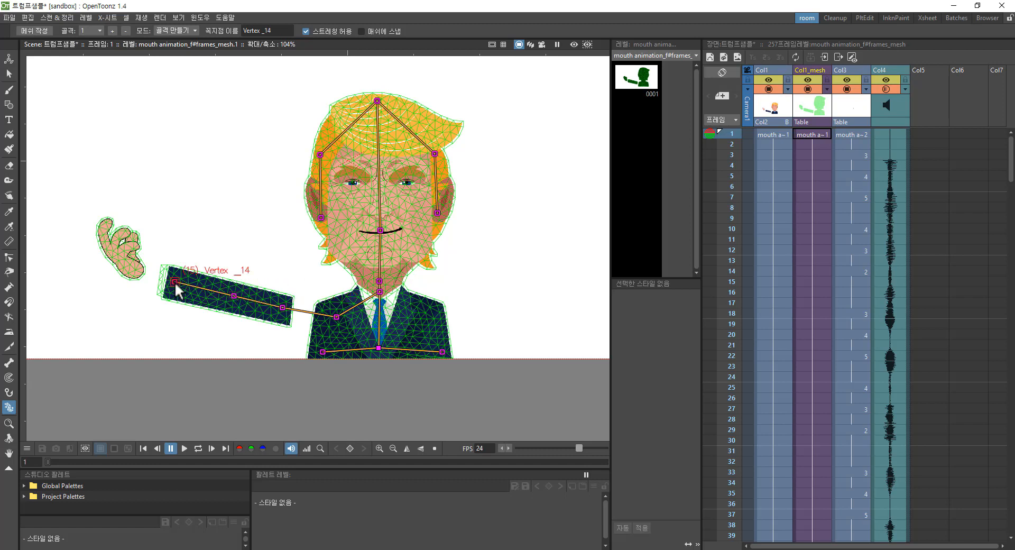
{"action": "left_click", "coordinate": [136, 271]}
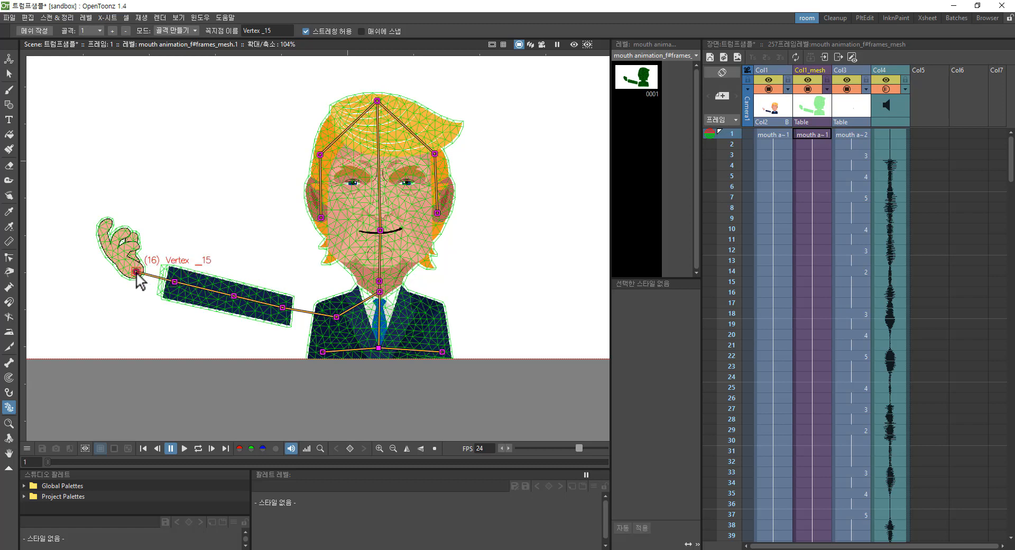
{"action": "left_click", "coordinate": [108, 223]}
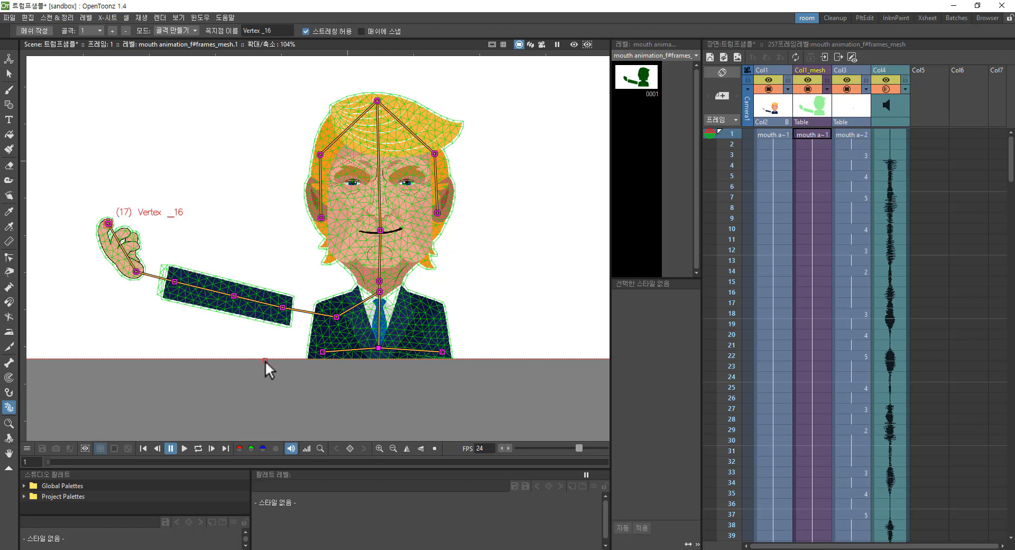
Step: Branch two vertices from the collar vertex to the opposite shoulder and down the side of the jacket
{"action": "left_click", "coordinate": [380, 292]}
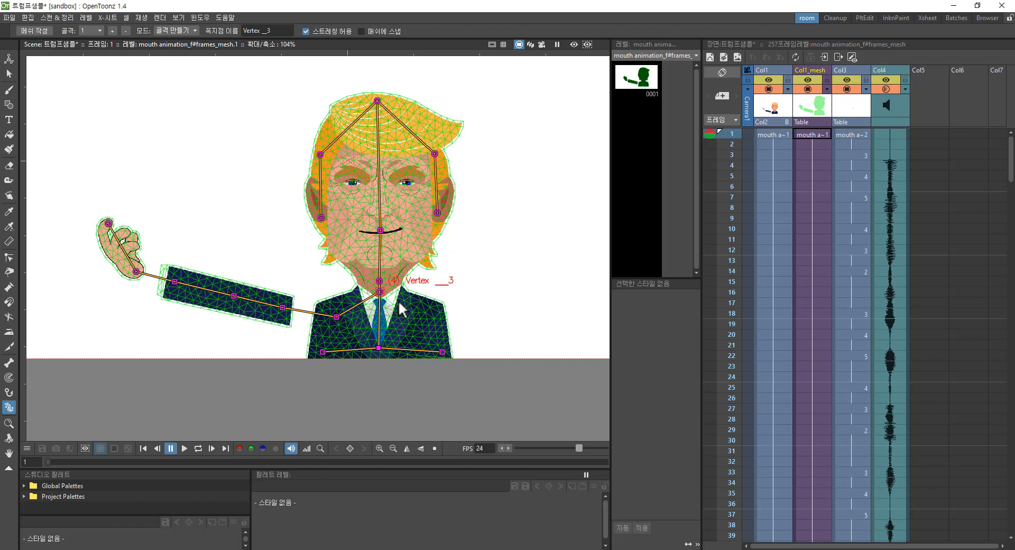
{"action": "left_click", "coordinate": [432, 311]}
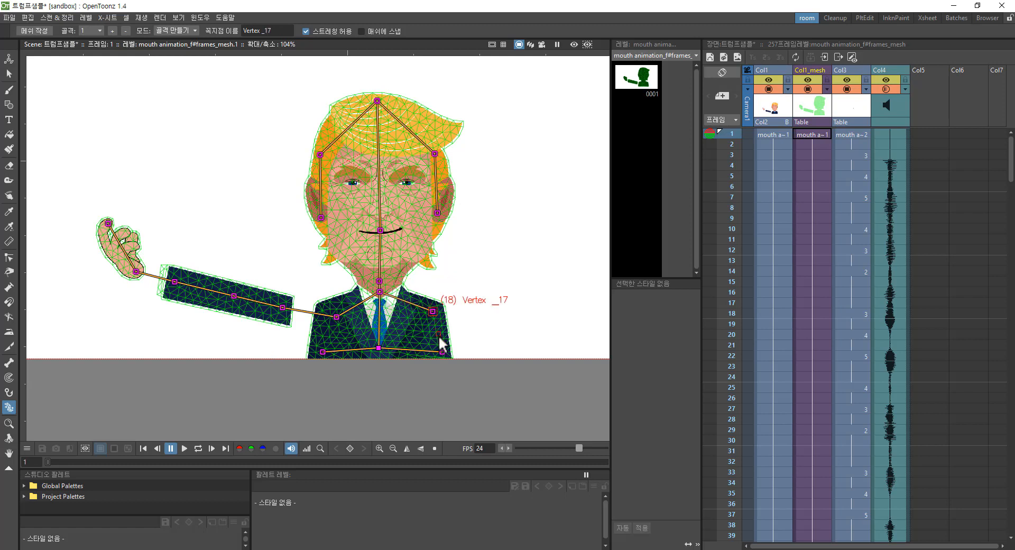
{"action": "left_click", "coordinate": [438, 338]}
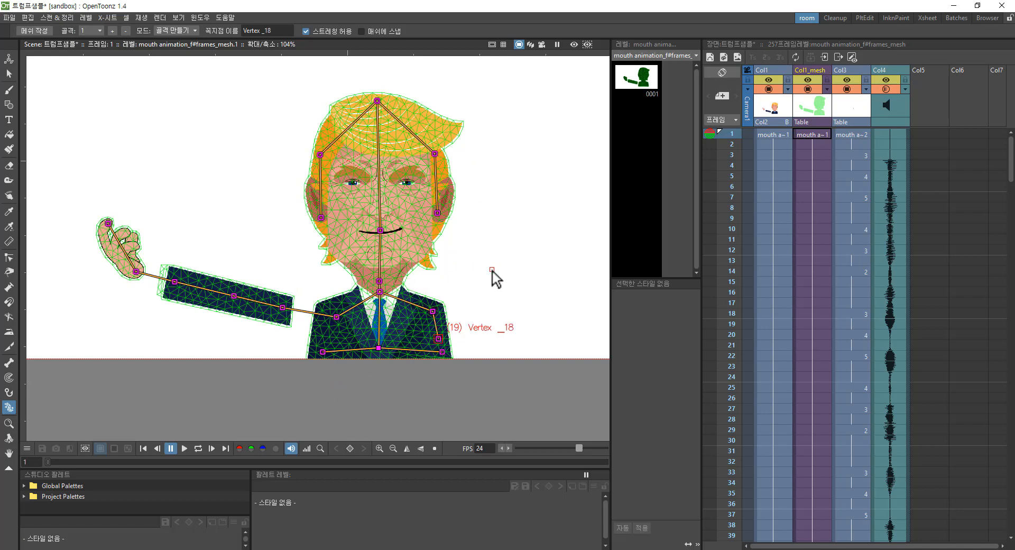
Step: Switch the Plastic tool to Animate mode, turn off the distance lock, and move the sleeve's upper vertex onto the shoulder, about -83 px and 16.7°
{"action": "left_click", "coordinate": [175, 32]}
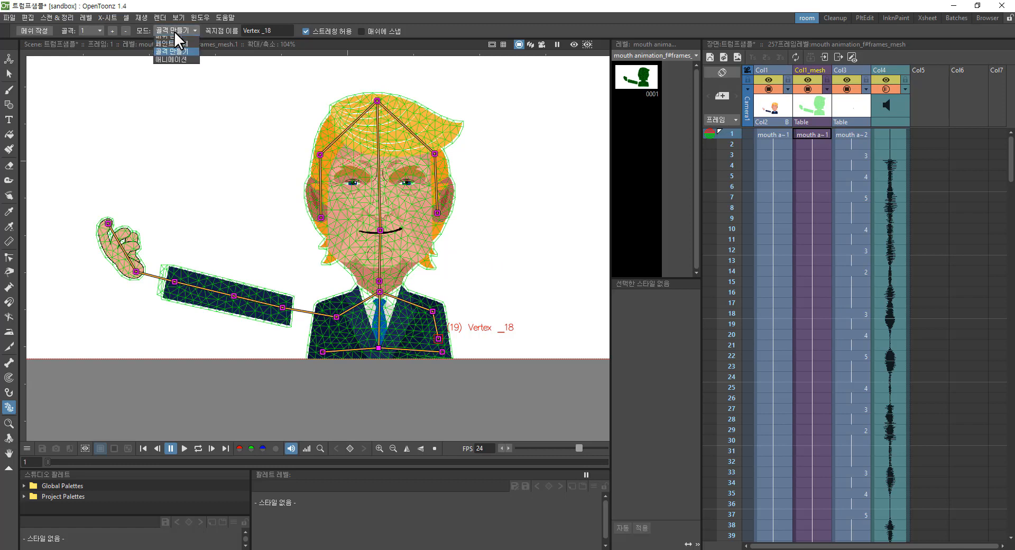
{"action": "left_click", "coordinate": [188, 61]}
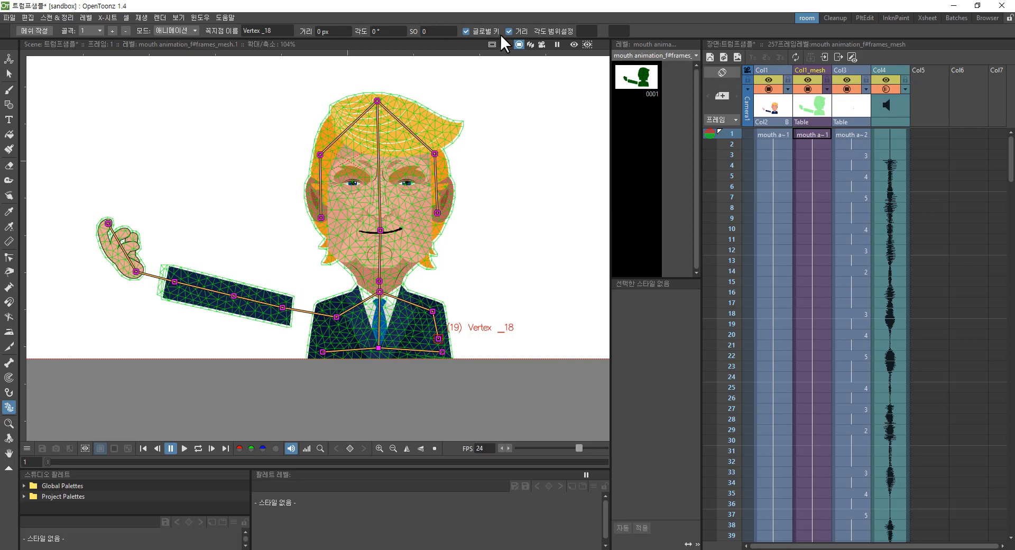
{"action": "left_click_drag", "start_coordinate": [286, 312], "coordinate": [314, 315]}
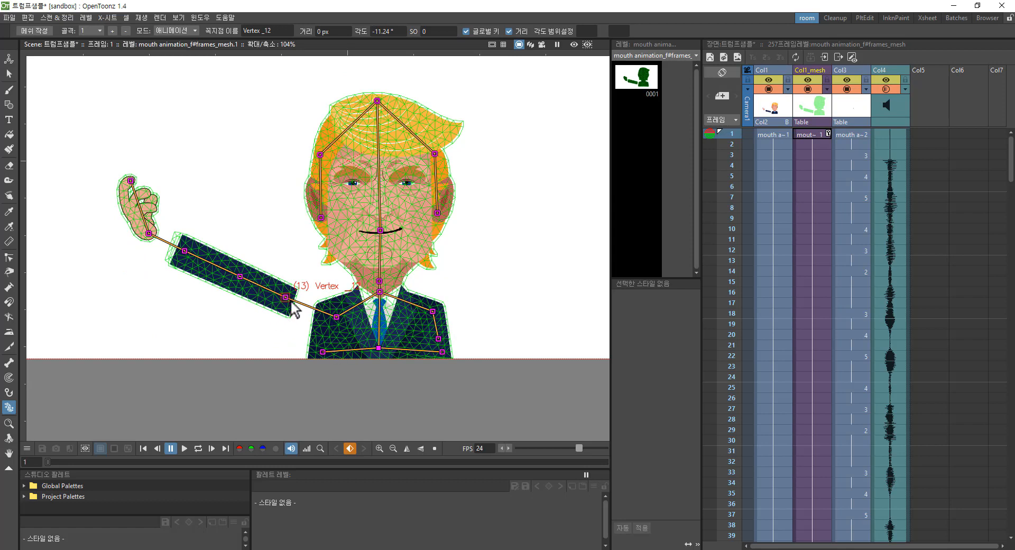
{"action": "left_click", "coordinate": [509, 31]}
{"action": "left_click_drag", "start_coordinate": [286, 299], "coordinate": [327, 318]}
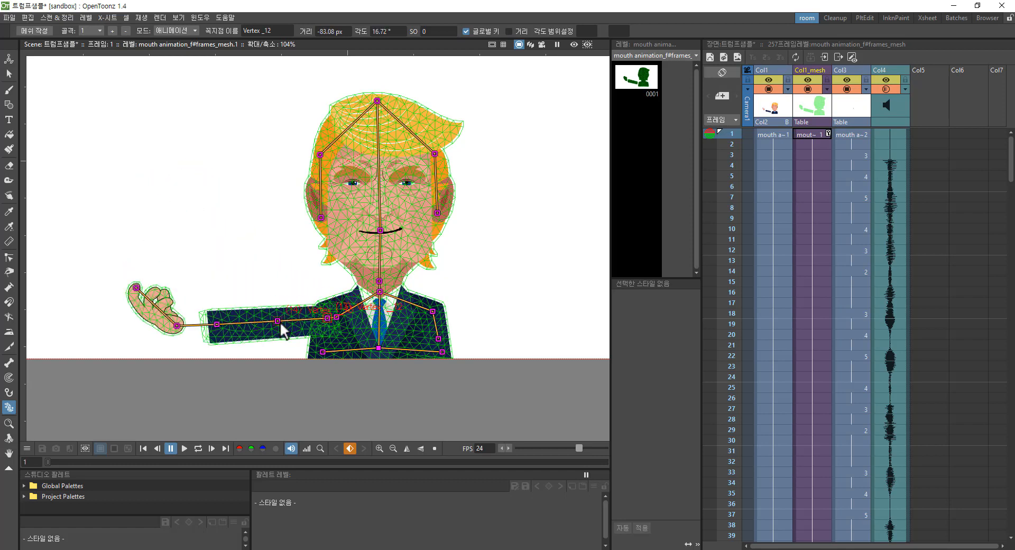
Step: Set the stacking order (SO) of the sleeve-cuff vertex to 3
{"action": "left_click", "coordinate": [178, 326]}
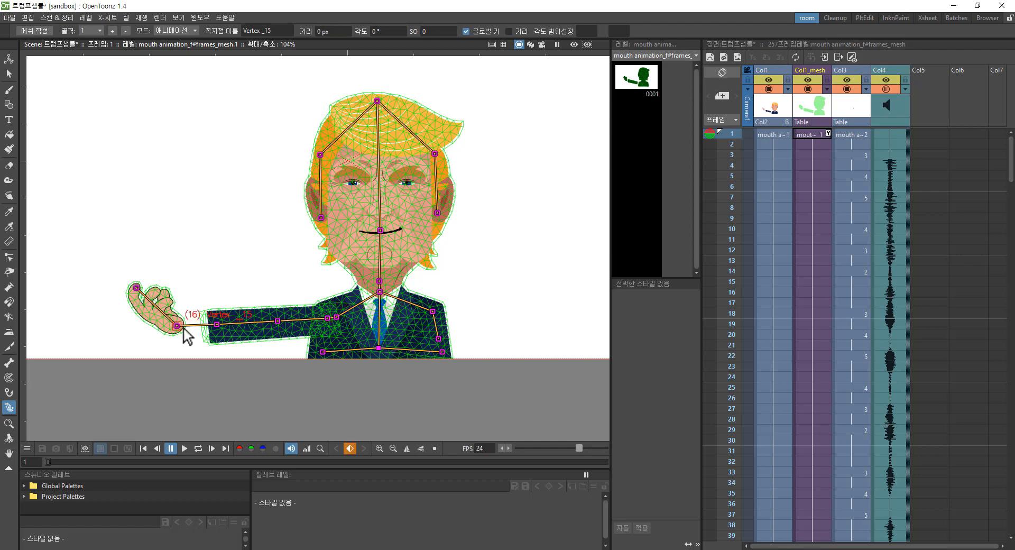
{"action": "left_click", "coordinate": [217, 324]}
{"action": "scroll", "coordinate": [219, 325], "scroll_direction": "up", "scroll_amount": 3}
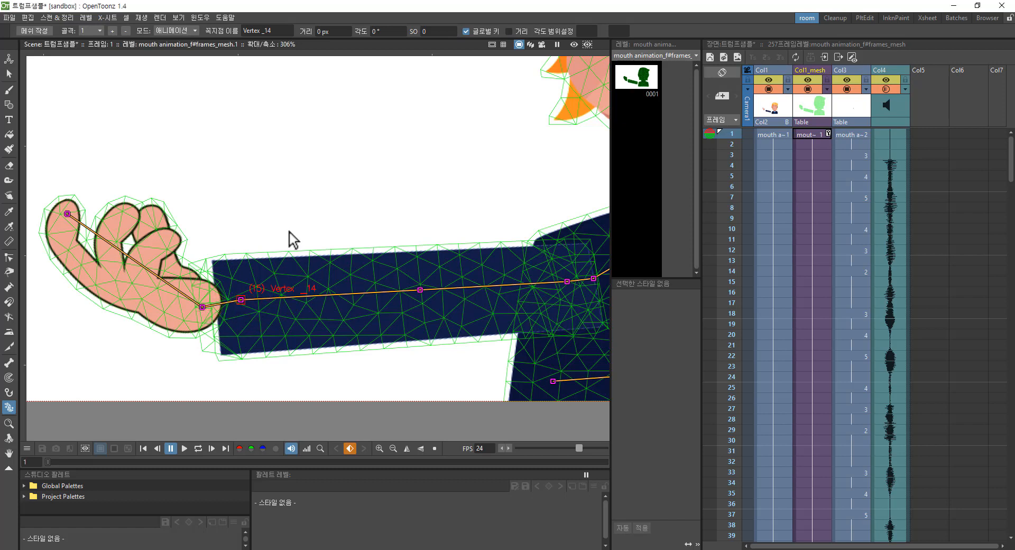
{"action": "left_click", "coordinate": [440, 30]}
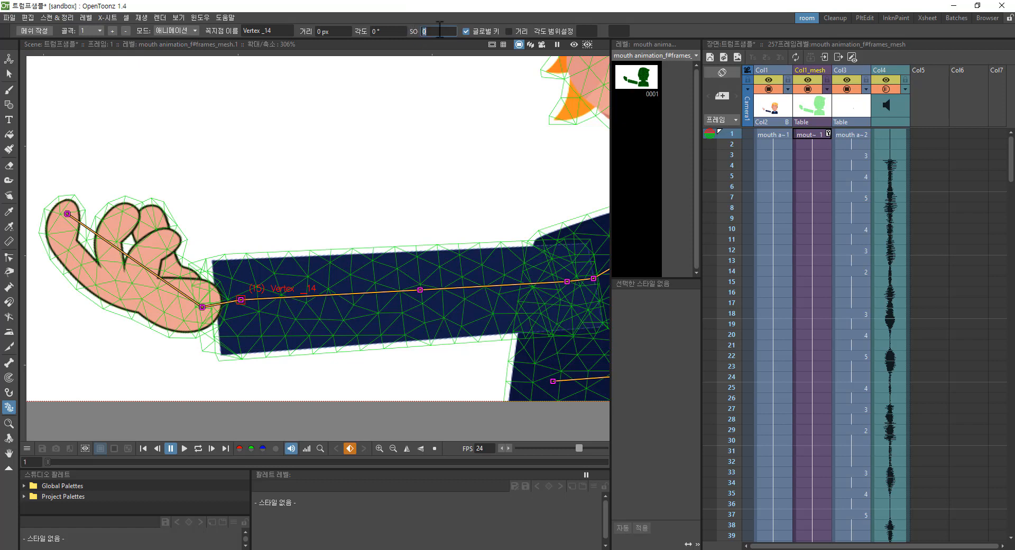
{"action": "type", "text": "3"}
{"action": "key", "text": "Return"}
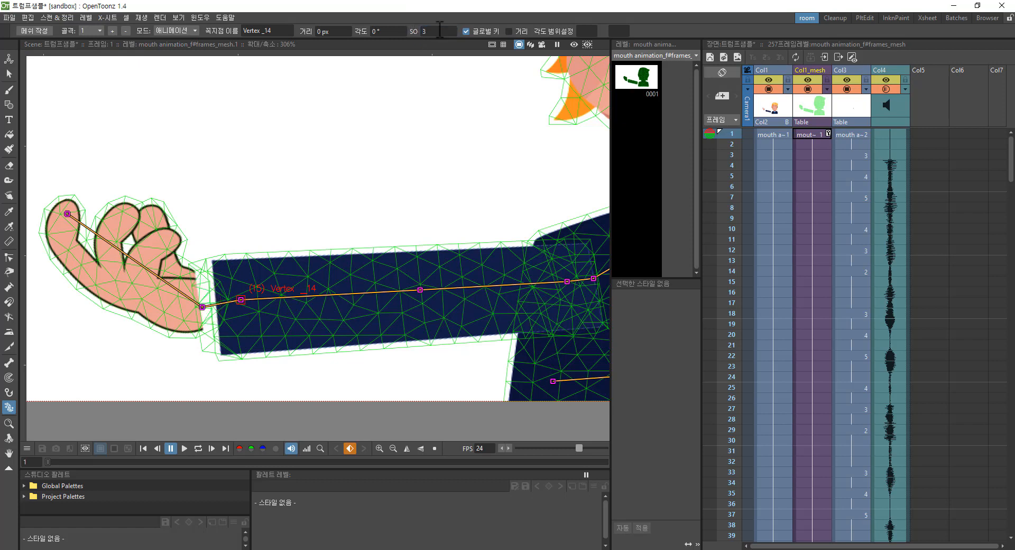
Step: Try bending the forearm upward with the distance lock on, and rotate the fingertip vertex by about -0.96°
{"action": "scroll", "coordinate": [288, 257], "scroll_direction": "down", "scroll_amount": 2}
{"action": "scroll", "coordinate": [374, 242], "scroll_direction": "down", "scroll_amount": 4}
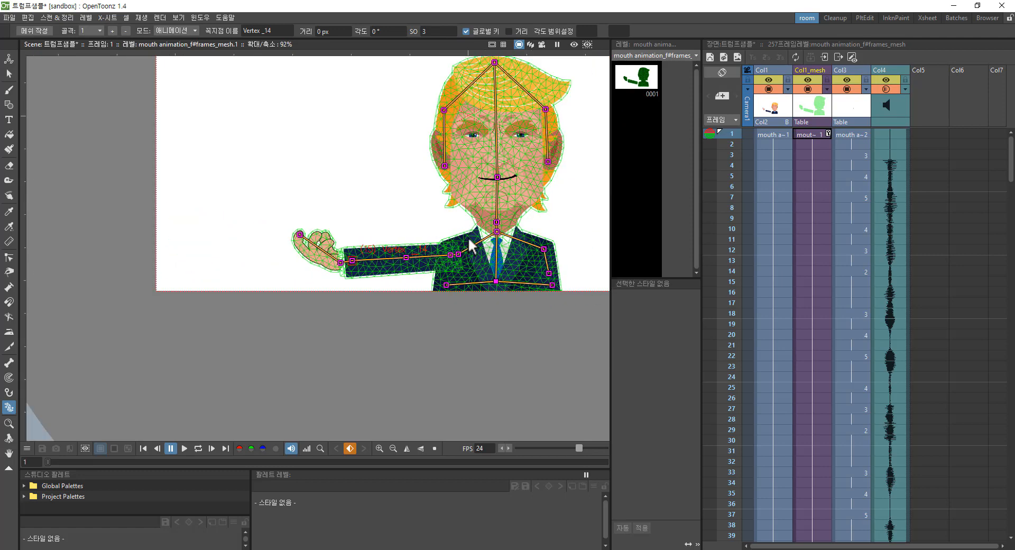
{"action": "left_click_drag", "start_coordinate": [467, 237], "coordinate": [386, 304]}
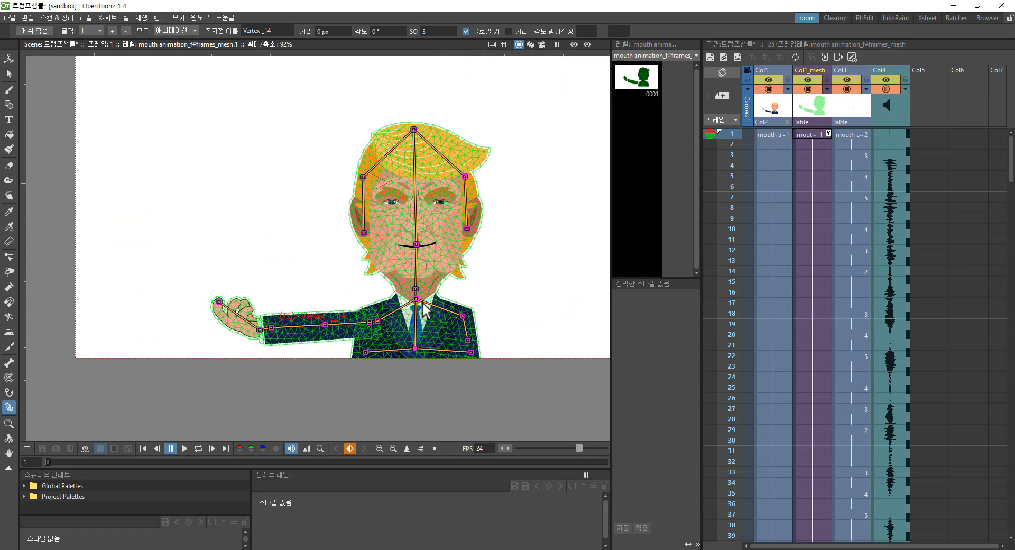
{"action": "left_click_drag", "start_coordinate": [271, 328], "coordinate": [322, 319]}
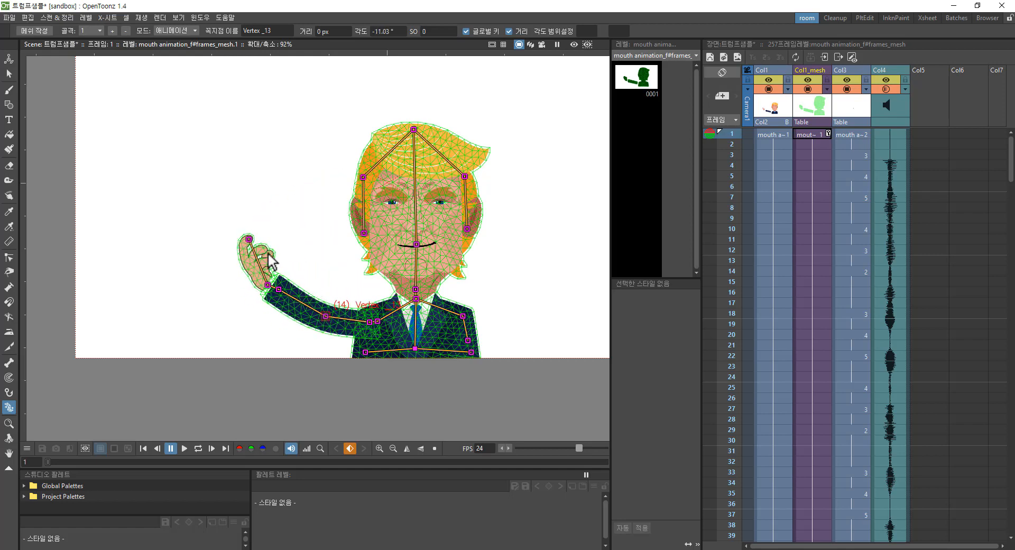
{"action": "left_click_drag", "start_coordinate": [248, 239], "coordinate": [261, 267]}
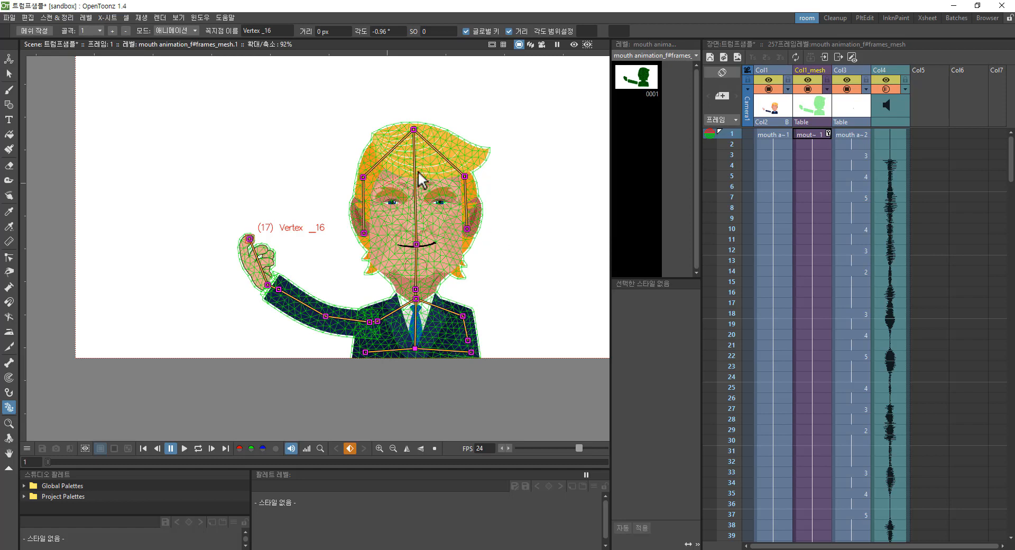
Step: Try tilting the head at the neck vertex by about 3.71°, and undo the test poses of the head and arm
{"action": "left_click", "coordinate": [417, 245]}
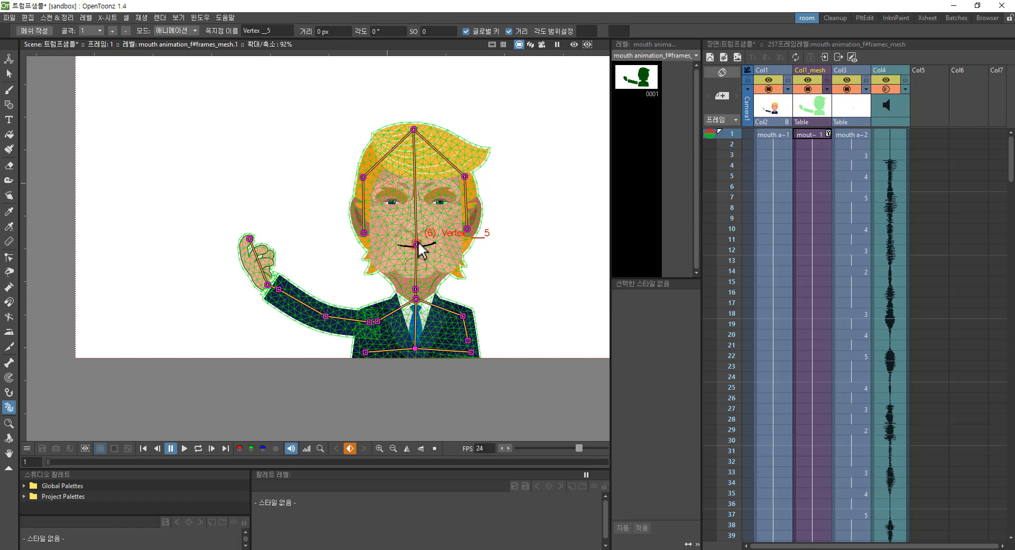
{"action": "mouse_move", "coordinate": [417, 244]}
{"action": "left_mouse_down"}
{"action": "mouse_move", "coordinate": [390, 254]}
{"action": "mouse_move", "coordinate": [418, 244]}
{"action": "left_mouse_up"}
{"action": "left_click_drag", "start_coordinate": [411, 298], "coordinate": [433, 231]}
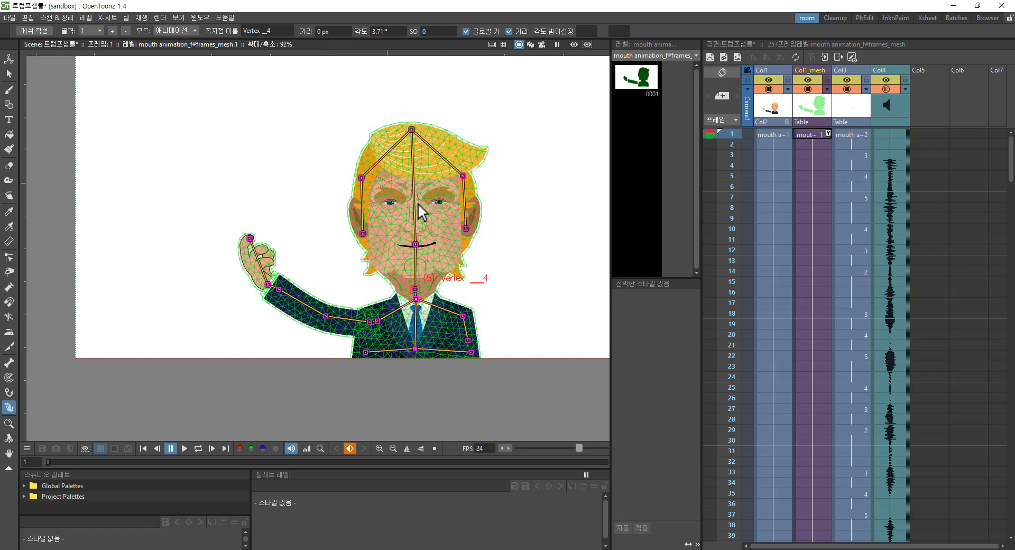
{"action": "key", "text": "ctrl+z"}
{"action": "key", "text": "ctrl+z"}
{"action": "key", "text": "ctrl+z"}
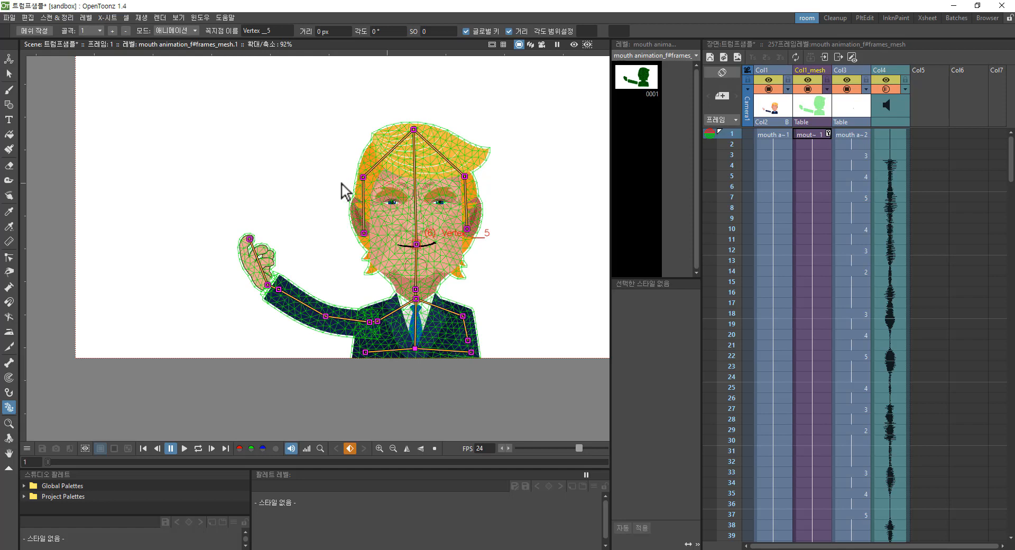
{"action": "key", "text": "ctrl+z"}
Step: Open the stage schematic, move the mesh node up, and switch the nodes to the lettered port display
{"action": "left_click", "coordinate": [205, 15]}
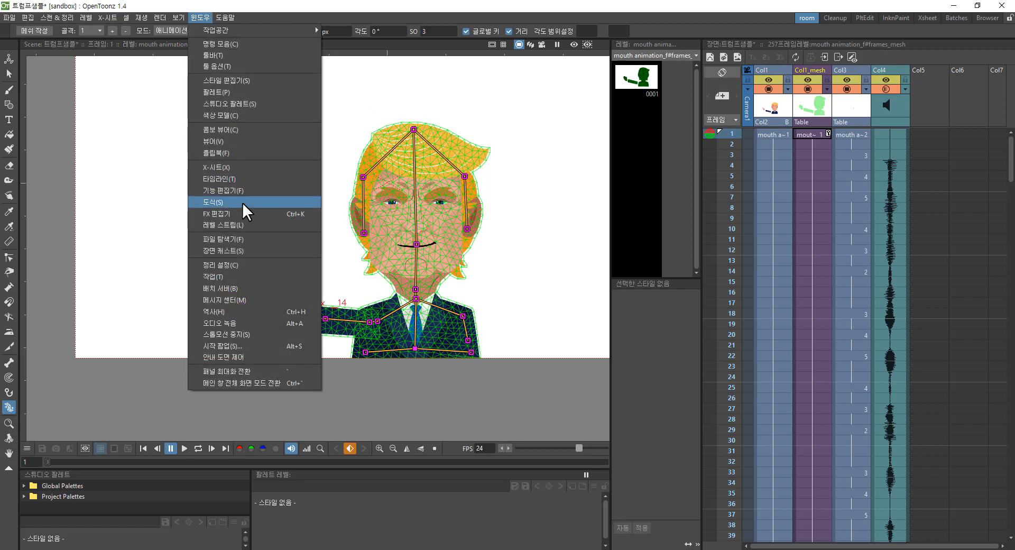
{"action": "key", "text": "Escape"}
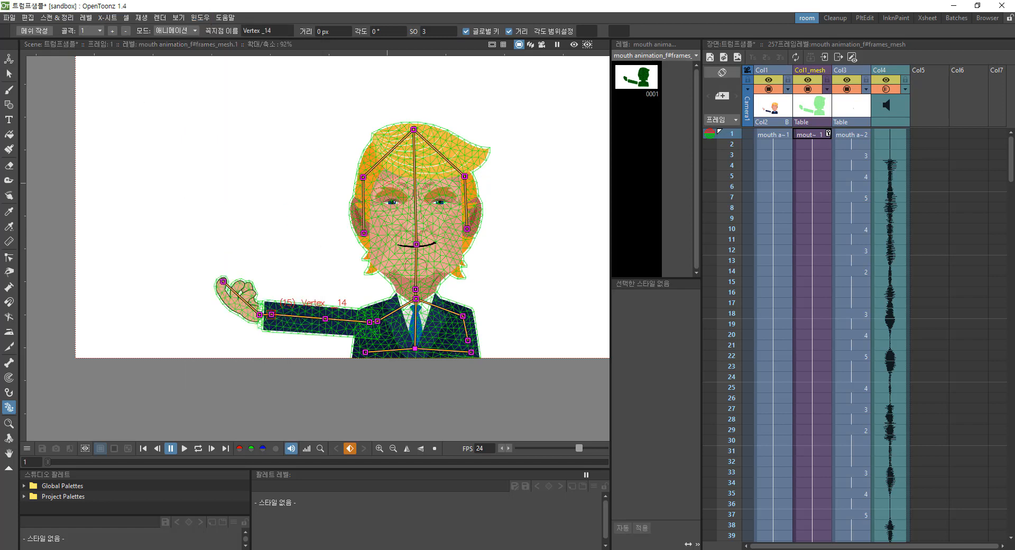
{"action": "left_click", "coordinate": [524, 231]}
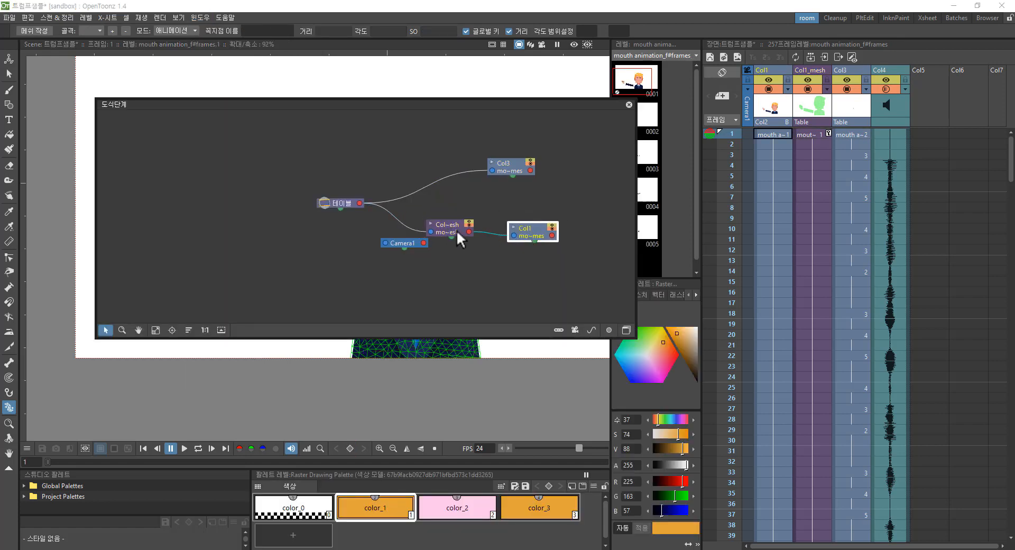
{"action": "left_click_drag", "start_coordinate": [456, 230], "coordinate": [462, 220]}
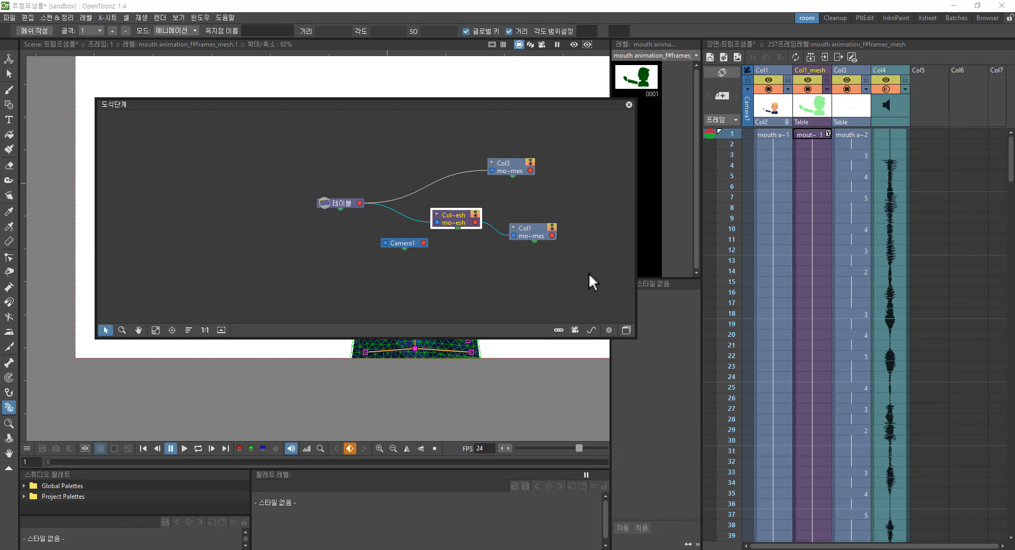
{"action": "left_click", "coordinate": [609, 330]}
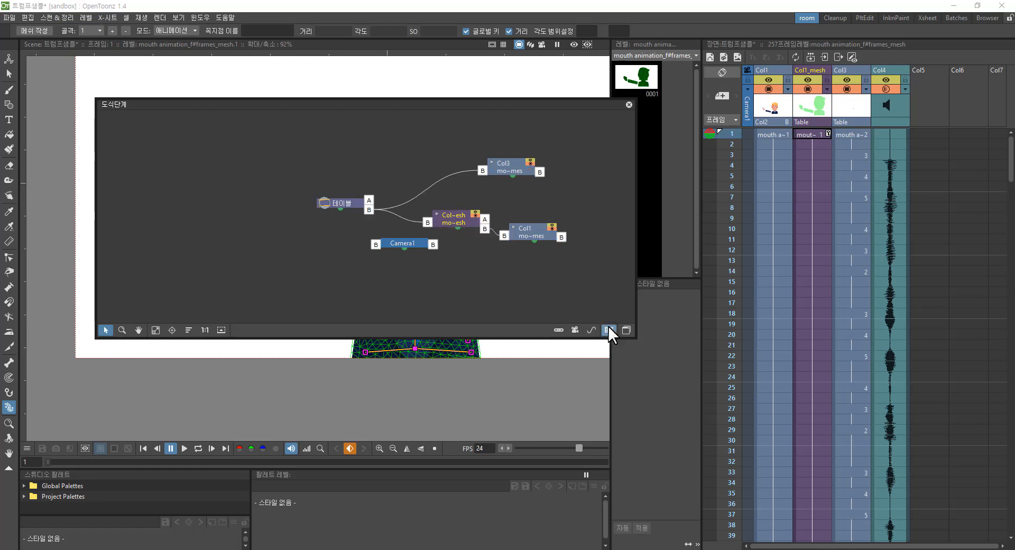
Step: Space out the nodes, link the Col3 mouth node to output B of the mesh node, and close the schematic
{"action": "left_click_drag", "start_coordinate": [460, 220], "coordinate": [455, 202]}
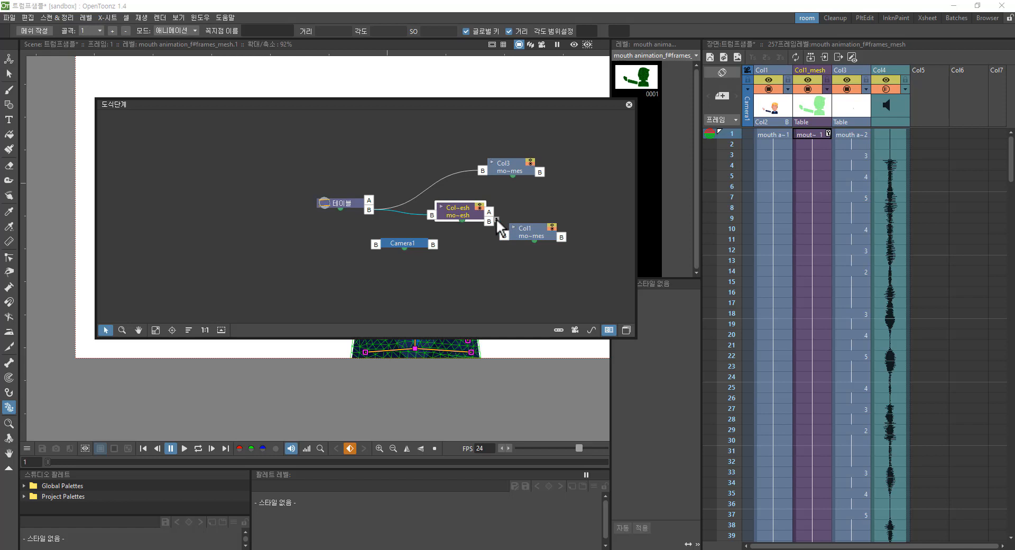
{"action": "mouse_move", "coordinate": [496, 218]}
{"action": "left_mouse_down"}
{"action": "mouse_move", "coordinate": [500, 204]}
{"action": "mouse_move", "coordinate": [495, 214]}
{"action": "left_mouse_up"}
{"action": "left_click_drag", "start_coordinate": [484, 214], "coordinate": [477, 215]}
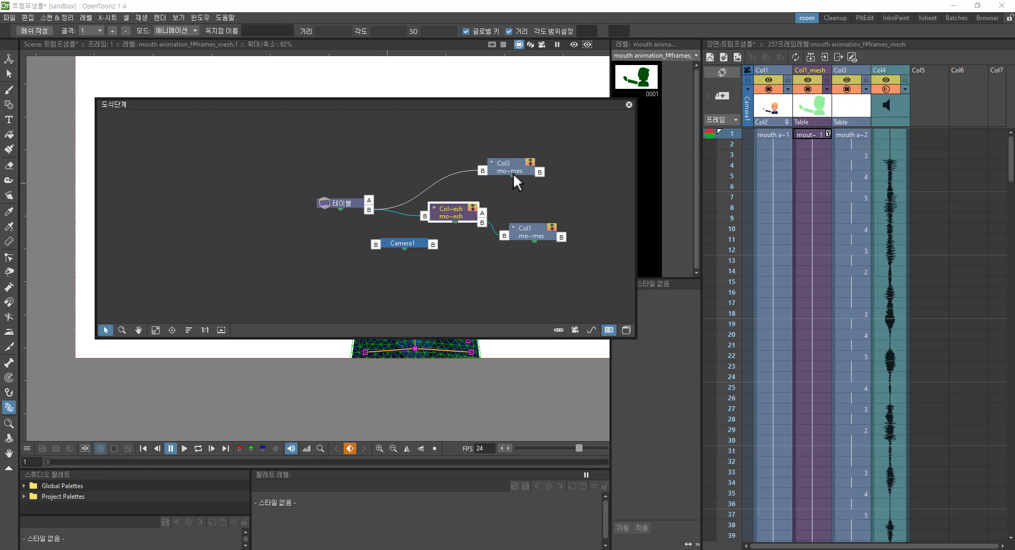
{"action": "left_click_drag", "start_coordinate": [512, 166], "coordinate": [525, 160]}
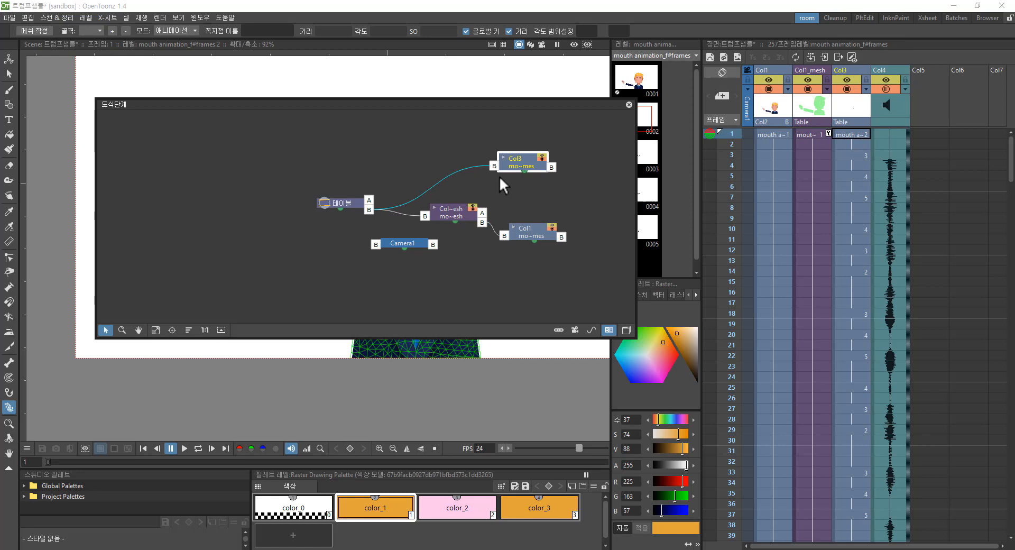
{"action": "left_click_drag", "start_coordinate": [518, 163], "coordinate": [560, 167]}
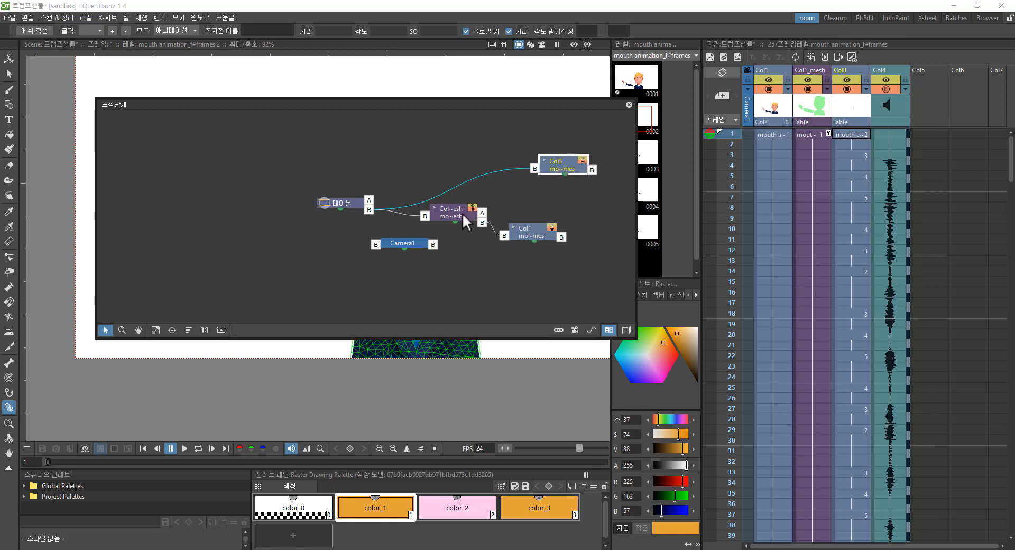
{"action": "left_click_drag", "start_coordinate": [462, 213], "coordinate": [454, 211]}
{"action": "left_click_drag", "start_coordinate": [535, 168], "coordinate": [477, 221]}
{"action": "left_click", "coordinate": [466, 280]}
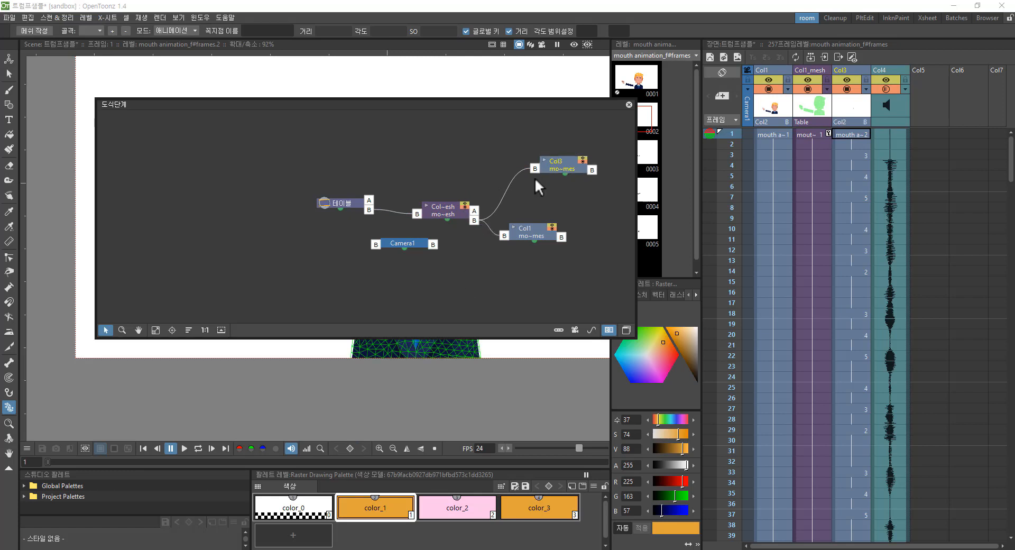
{"action": "left_click", "coordinate": [628, 105]}
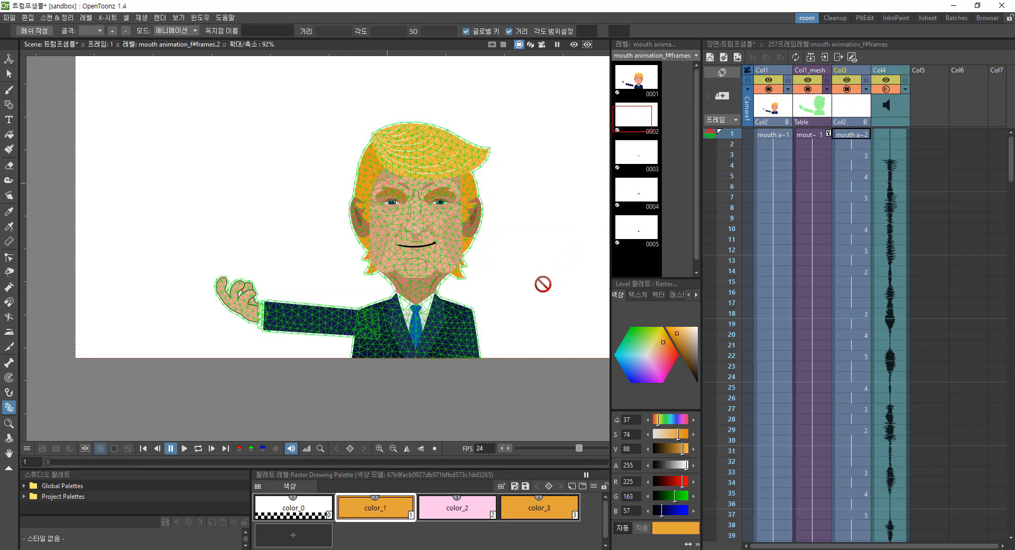
Step: Tilt the head at the mesh's neck vertex by about -16.69° and play the animation to check that the mouth follows
{"action": "left_click", "coordinate": [814, 133]}
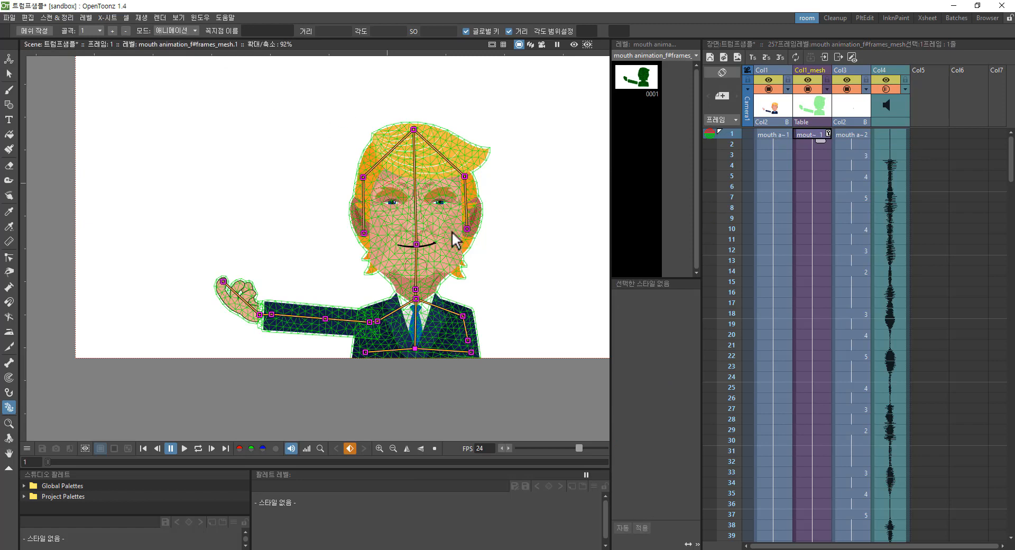
{"action": "left_click_drag", "start_coordinate": [417, 290], "coordinate": [442, 277]}
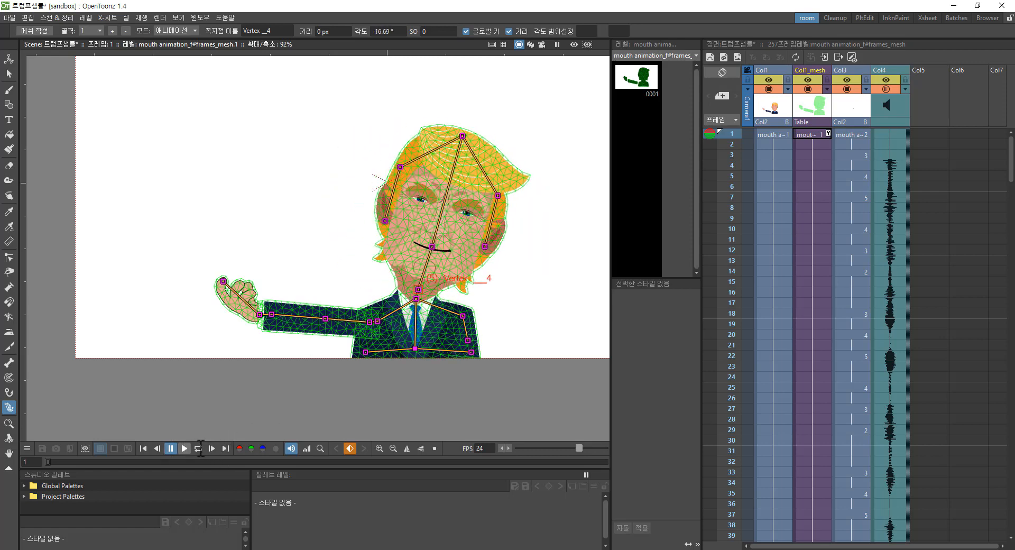
{"action": "left_click", "coordinate": [184, 449]}
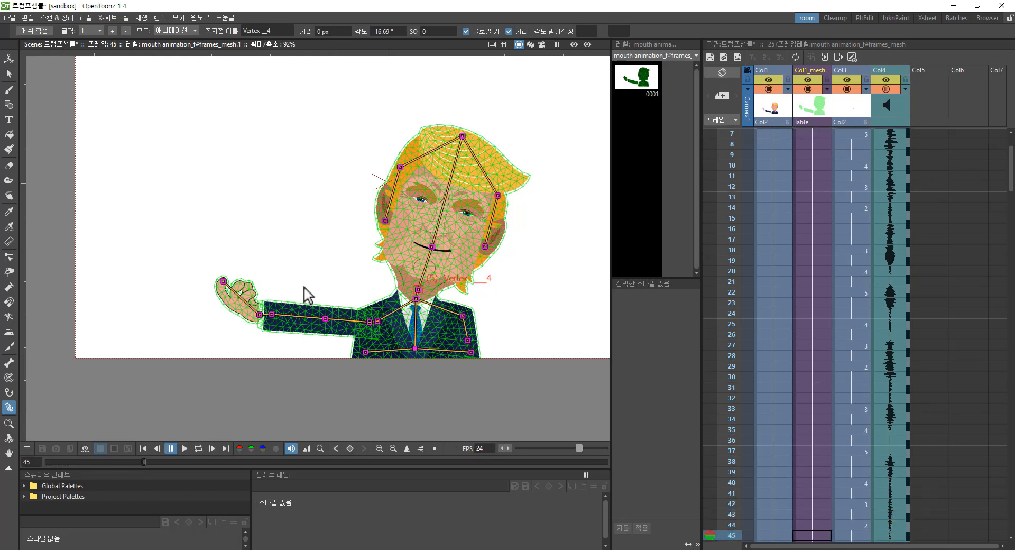
{"action": "key", "text": "Home"}
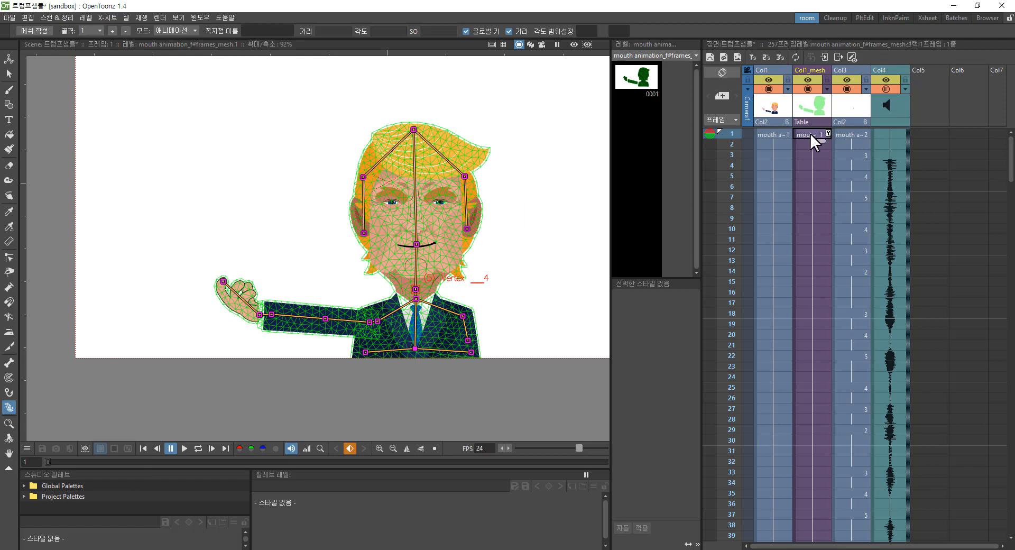
Step: At frame 13, onion-skin frame 1 and raise the arm: cuff about -47.05°, elbow about -33.42°, fingertip about 61.62°
{"action": "left_click", "coordinate": [811, 257]}
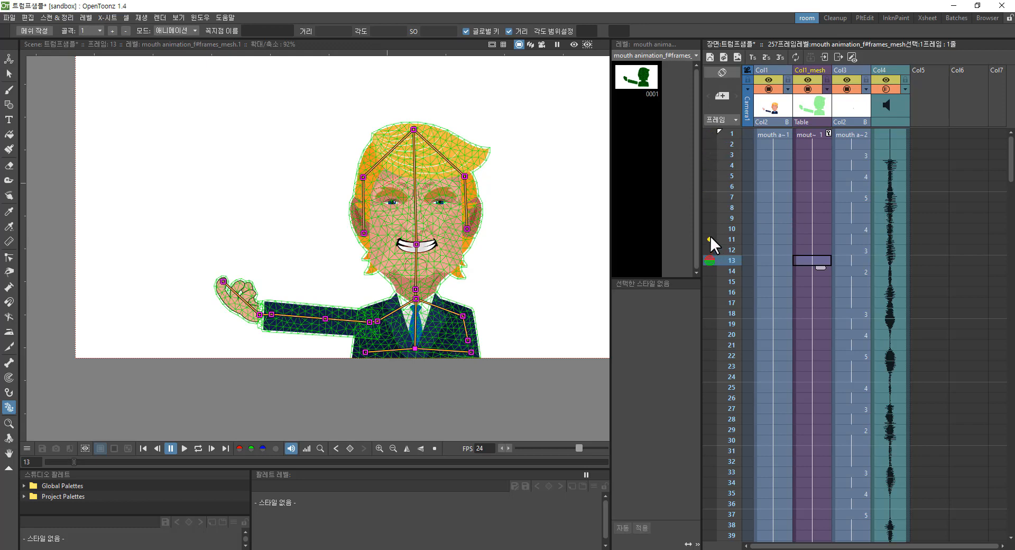
{"action": "left_click", "coordinate": [709, 134]}
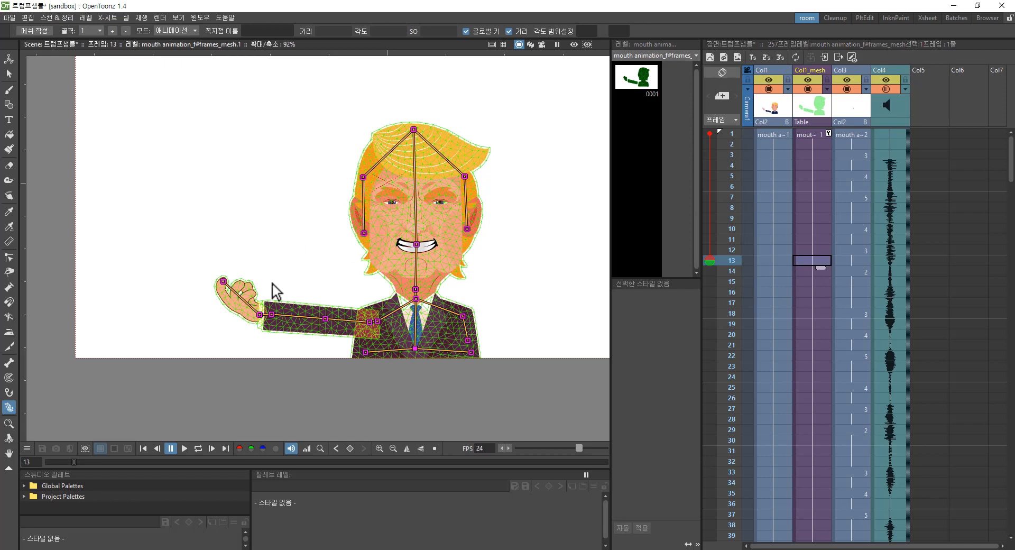
{"action": "left_click_drag", "start_coordinate": [272, 311], "coordinate": [296, 281]}
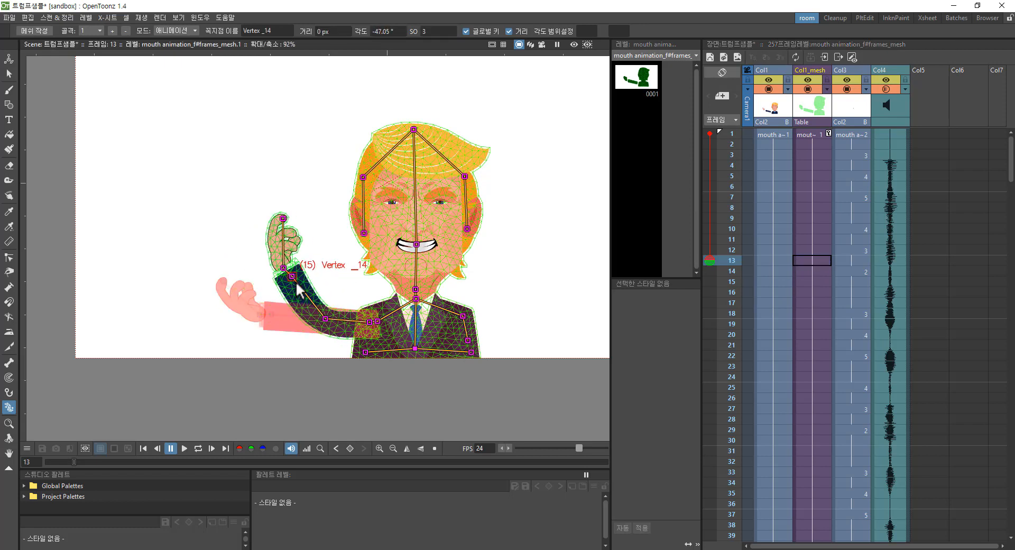
{"action": "left_click_drag", "start_coordinate": [325, 318], "coordinate": [331, 300]}
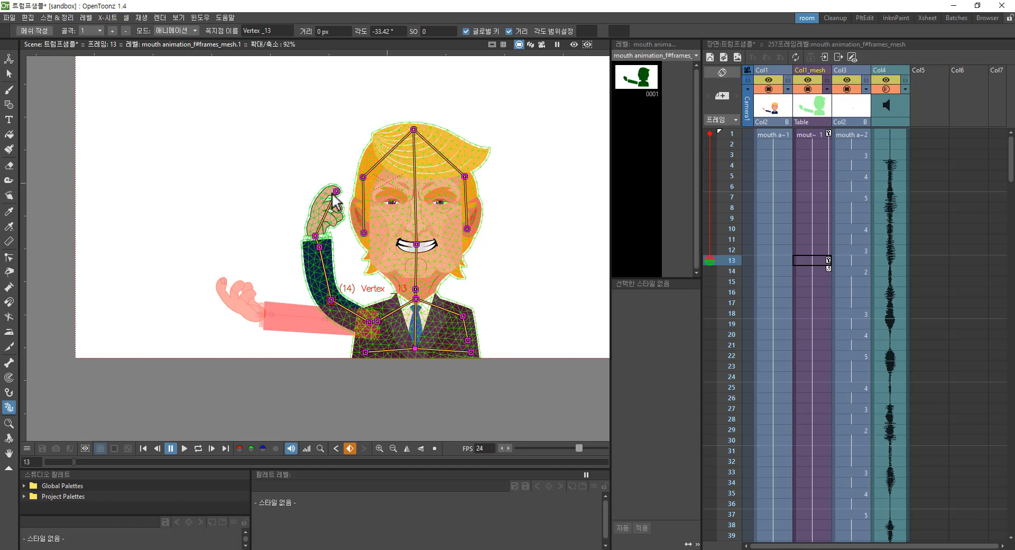
{"action": "left_click_drag", "start_coordinate": [337, 191], "coordinate": [286, 196]}
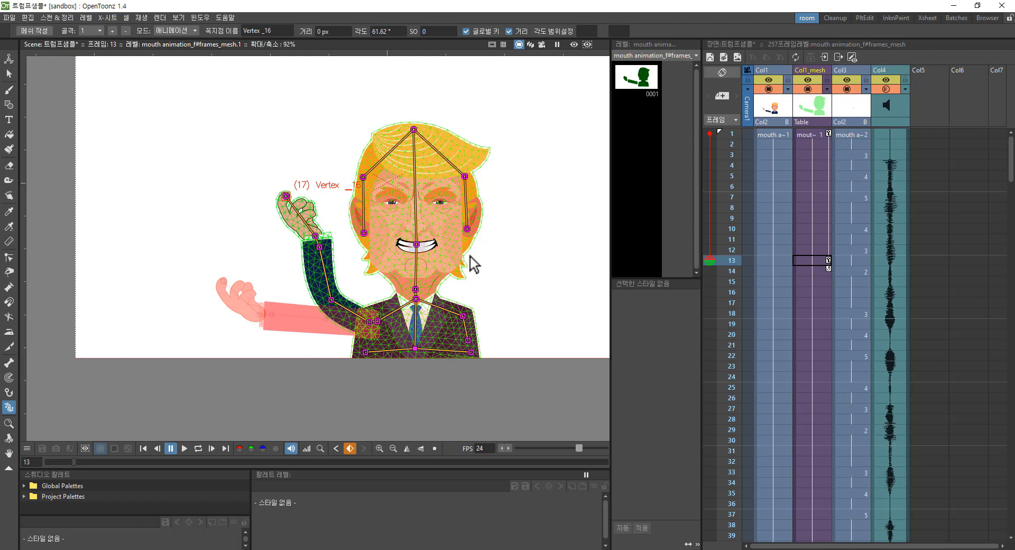
Step: At frame 25 of the mesh column, lower the arm by rotating the elbow vertex to about 2.19°
{"action": "left_click", "coordinate": [821, 386]}
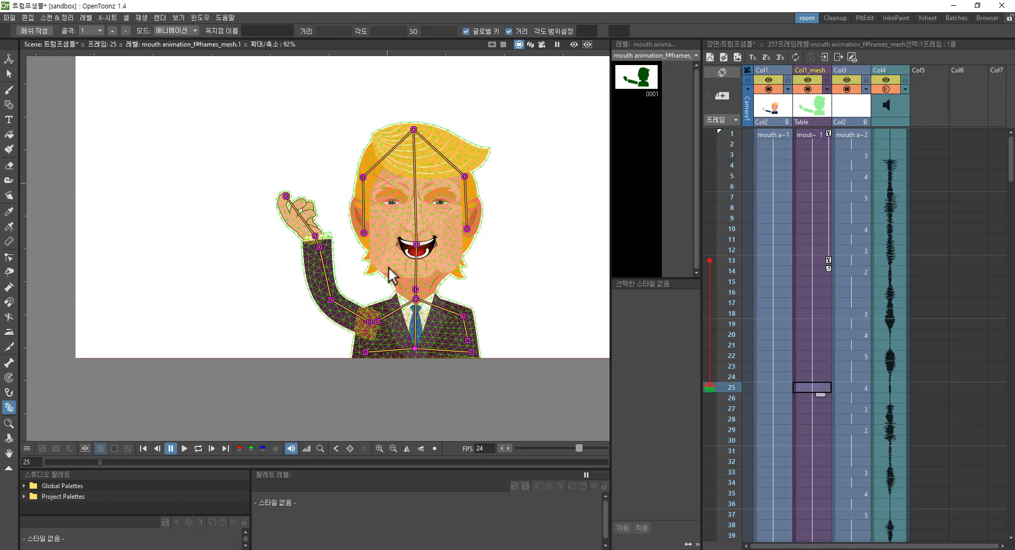
{"action": "left_click_drag", "start_coordinate": [332, 299], "coordinate": [312, 328]}
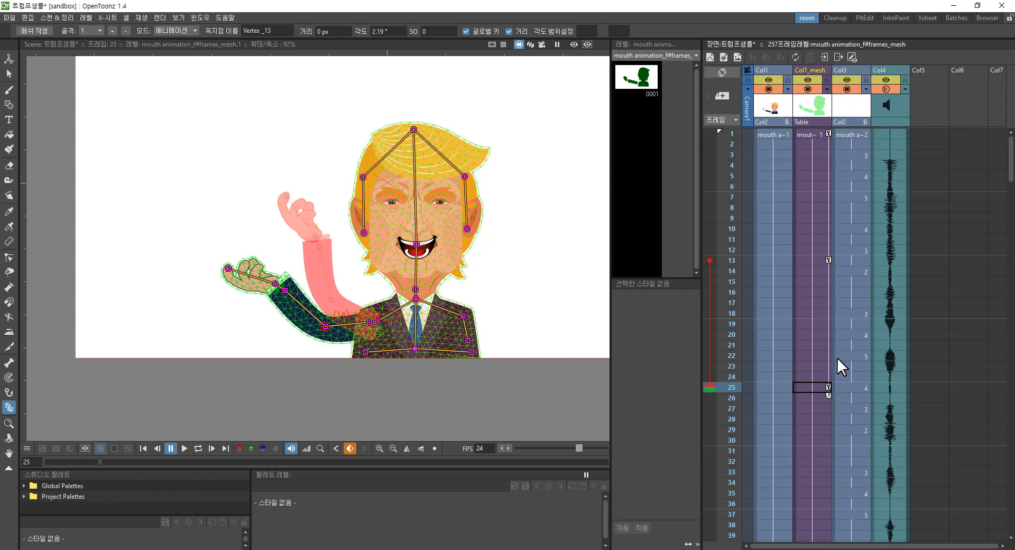
Step: At frame 37 of the mesh column, raise the arm with cuff about -23.07° and elbow about -47.41°, and tilt the head about -11.52°
{"action": "scroll", "coordinate": [837, 359], "scroll_direction": "down", "scroll_amount": 2}
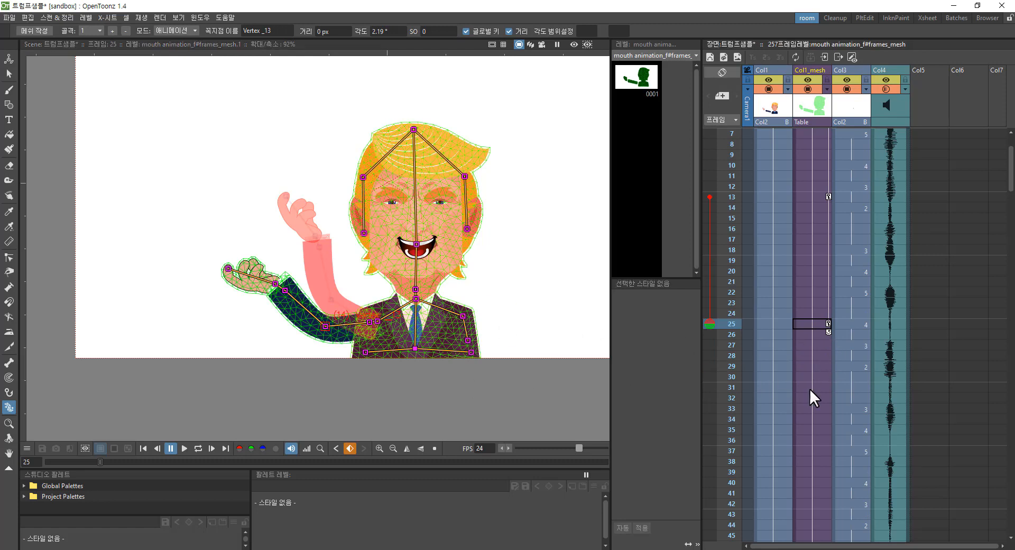
{"action": "left_click", "coordinate": [828, 449]}
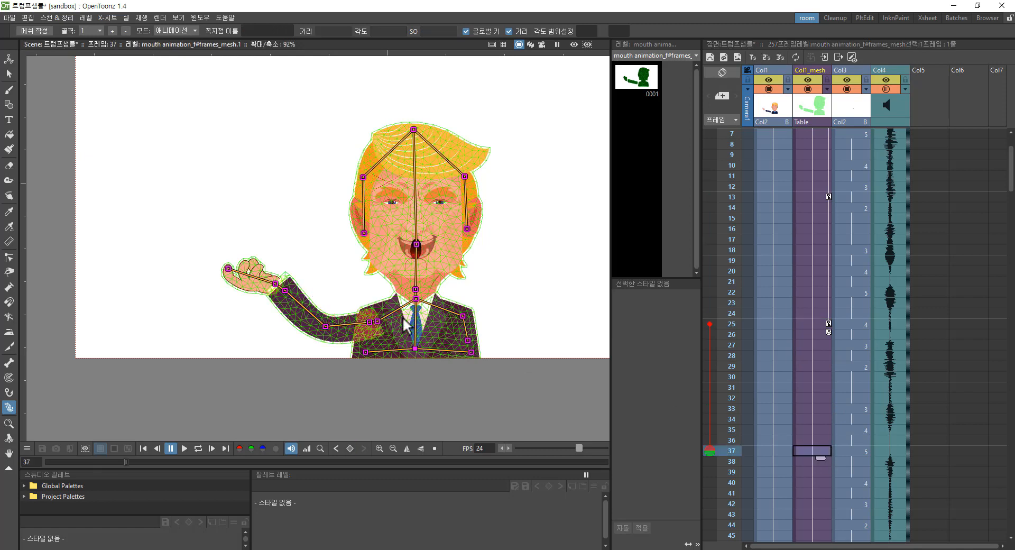
{"action": "left_click_drag", "start_coordinate": [323, 326], "coordinate": [332, 284]}
{"action": "left_click_drag", "start_coordinate": [326, 239], "coordinate": [301, 243]}
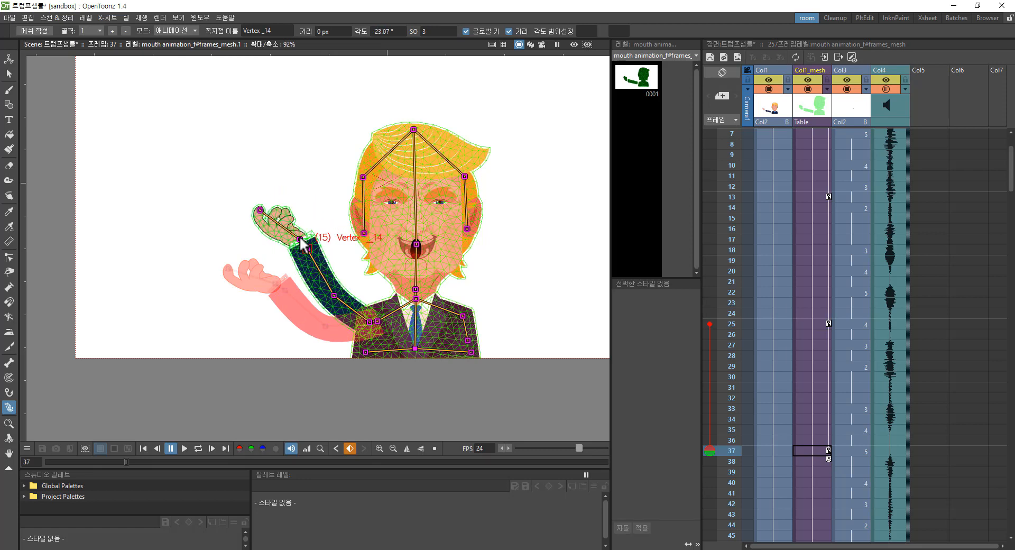
{"action": "left_click", "coordinate": [331, 288]}
{"action": "left_click_drag", "start_coordinate": [332, 296], "coordinate": [337, 290]}
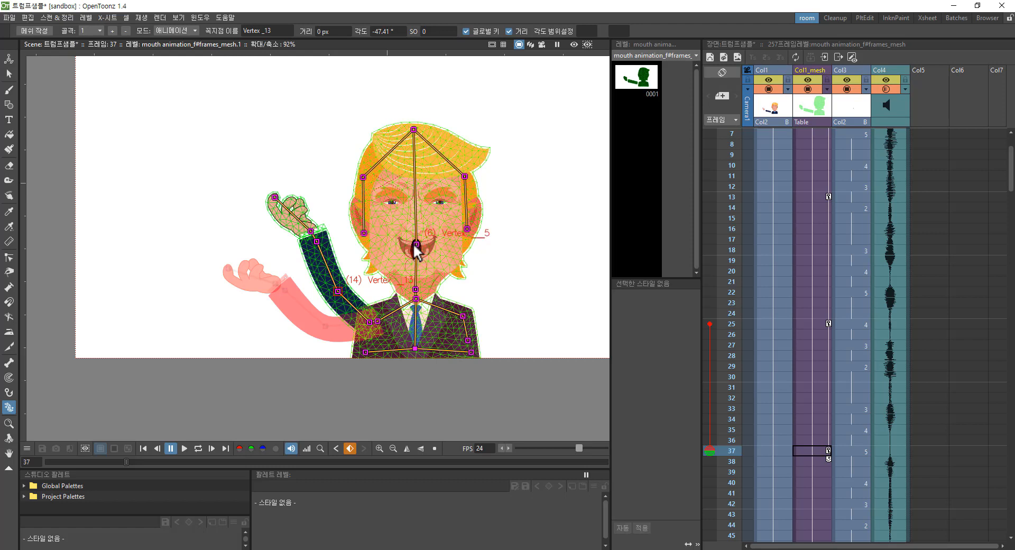
{"action": "left_click_drag", "start_coordinate": [417, 245], "coordinate": [426, 245]}
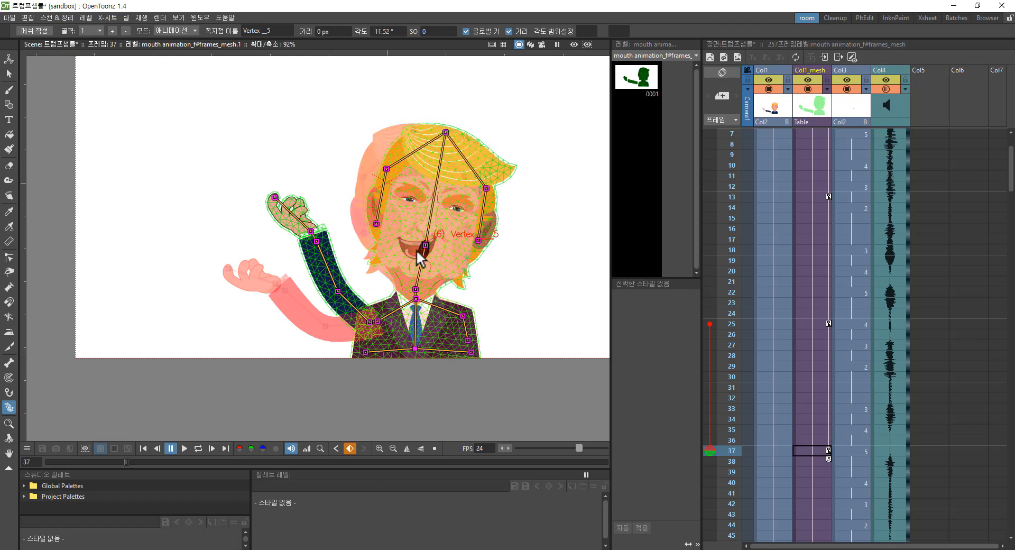
Step: At frame 49 of the mesh column, lower the arm from the elbow and tilt the head the opposite way, to about 9.57°
{"action": "scroll", "coordinate": [835, 420], "scroll_direction": "down", "scroll_amount": 6}
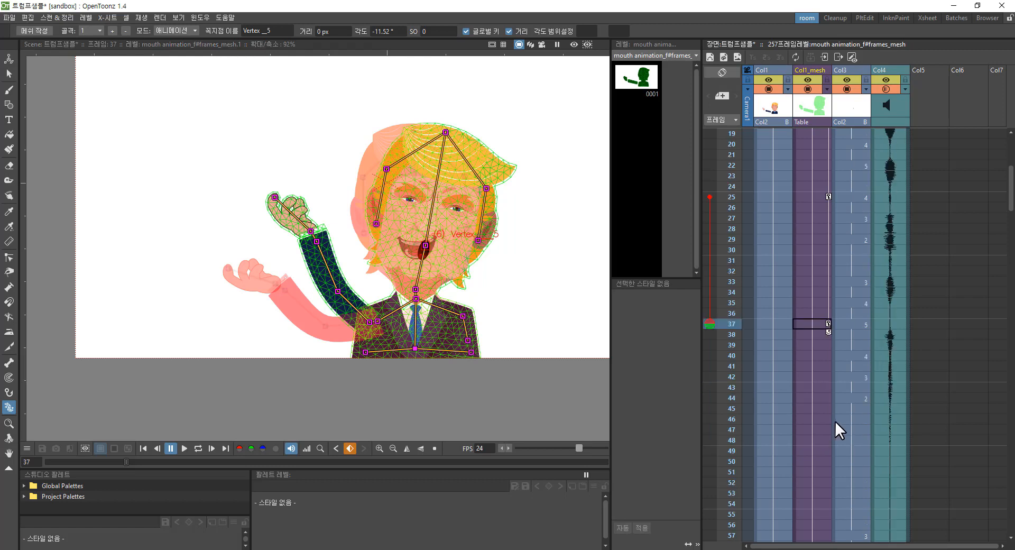
{"action": "left_click", "coordinate": [823, 387]}
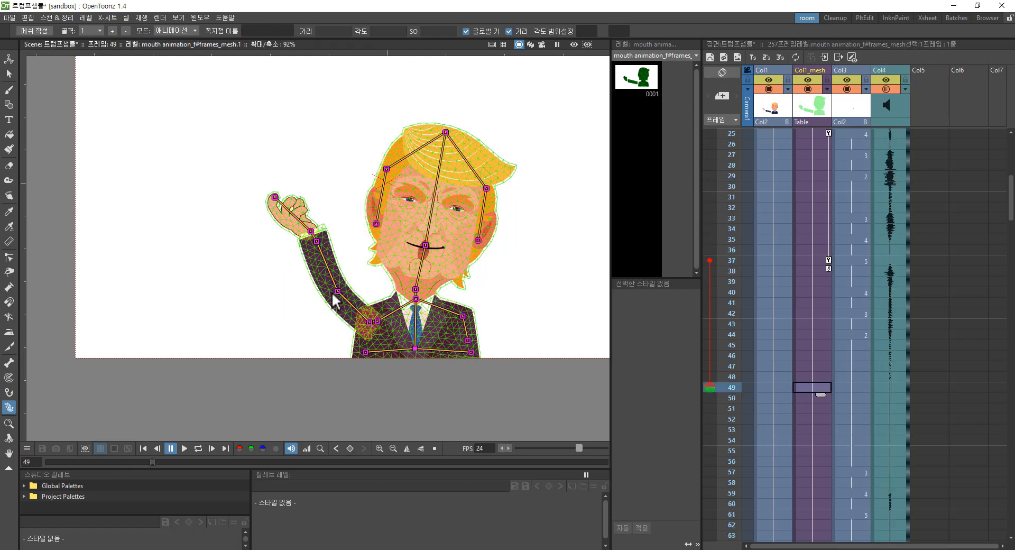
{"action": "left_click_drag", "start_coordinate": [337, 287], "coordinate": [316, 314]}
{"action": "mouse_move", "coordinate": [424, 248]}
{"action": "left_mouse_down"}
{"action": "mouse_move", "coordinate": [423, 240]}
{"action": "mouse_move", "coordinate": [430, 252]}
{"action": "mouse_move", "coordinate": [410, 250]}
{"action": "left_mouse_up"}
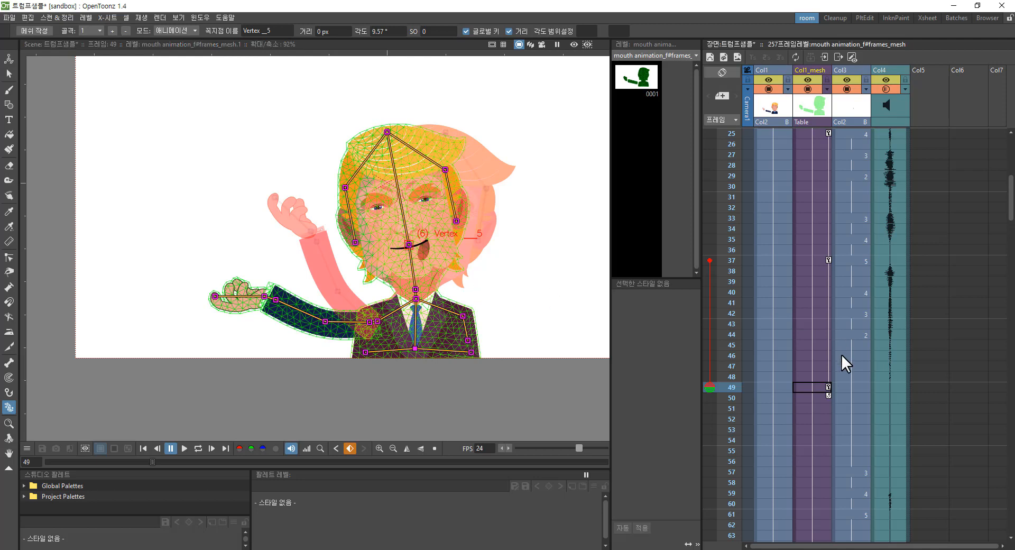
Step: At frame 61 of the mesh column, raise the arm with elbow about -34.25° and straighten the head at the neck vertex, about -9.86°
{"action": "scroll", "coordinate": [846, 370], "scroll_direction": "down", "scroll_amount": 3}
{"action": "left_click", "coordinate": [821, 385]}
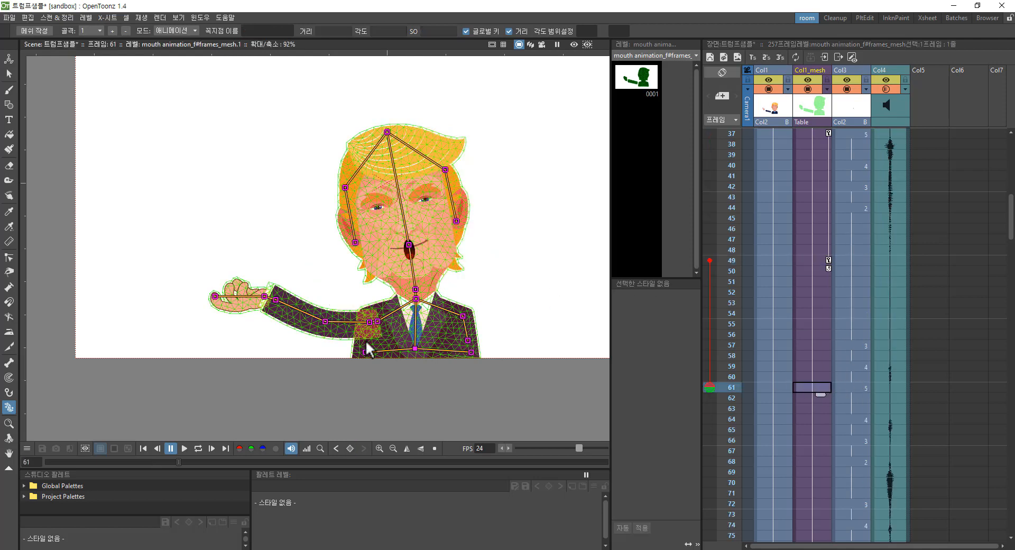
{"action": "left_click_drag", "start_coordinate": [326, 318], "coordinate": [333, 296]}
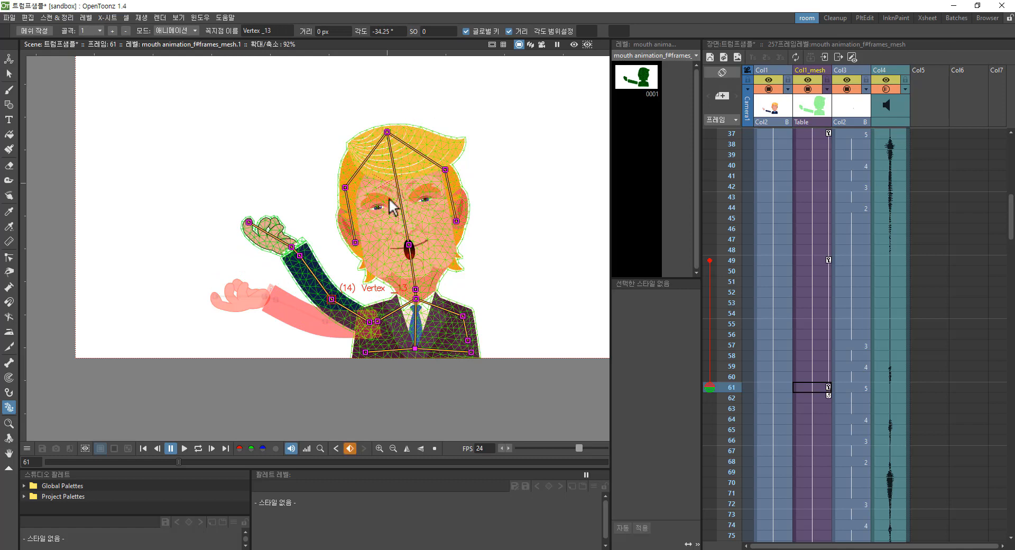
{"action": "left_click_drag", "start_coordinate": [382, 133], "coordinate": [405, 132]}
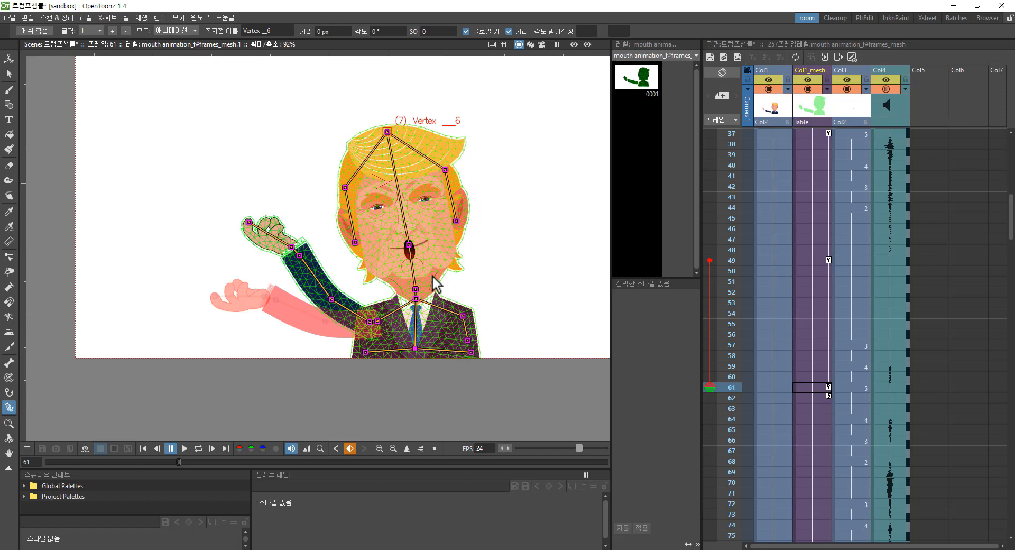
{"action": "mouse_move", "coordinate": [417, 288]}
{"action": "left_mouse_down"}
{"action": "mouse_move", "coordinate": [428, 286]}
{"action": "mouse_move", "coordinate": [420, 270]}
{"action": "left_mouse_up"}
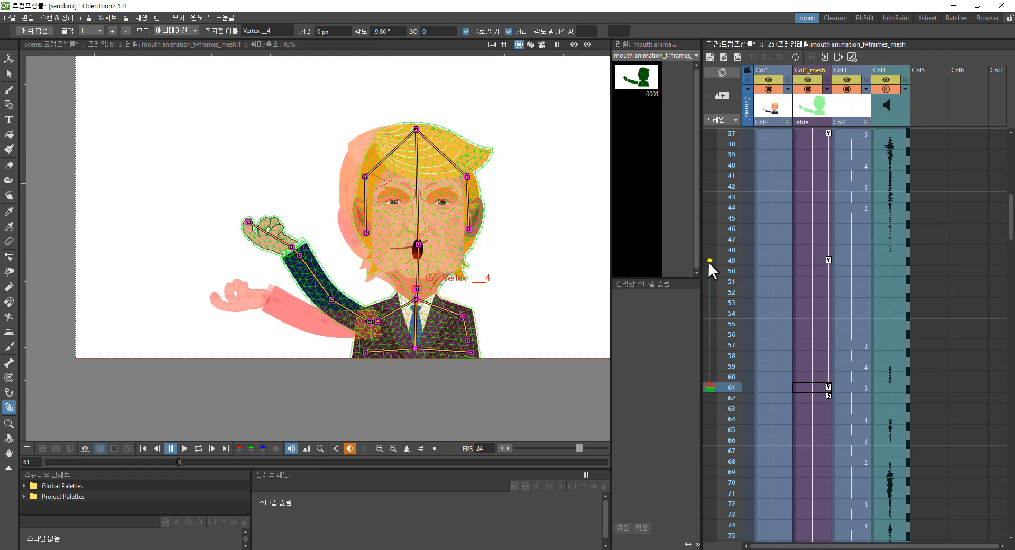
Step: Replace the frame 49 onion skin with a fixed onion skin of frame 1
{"action": "scroll", "coordinate": [733, 222], "scroll_direction": "up", "scroll_amount": 12}
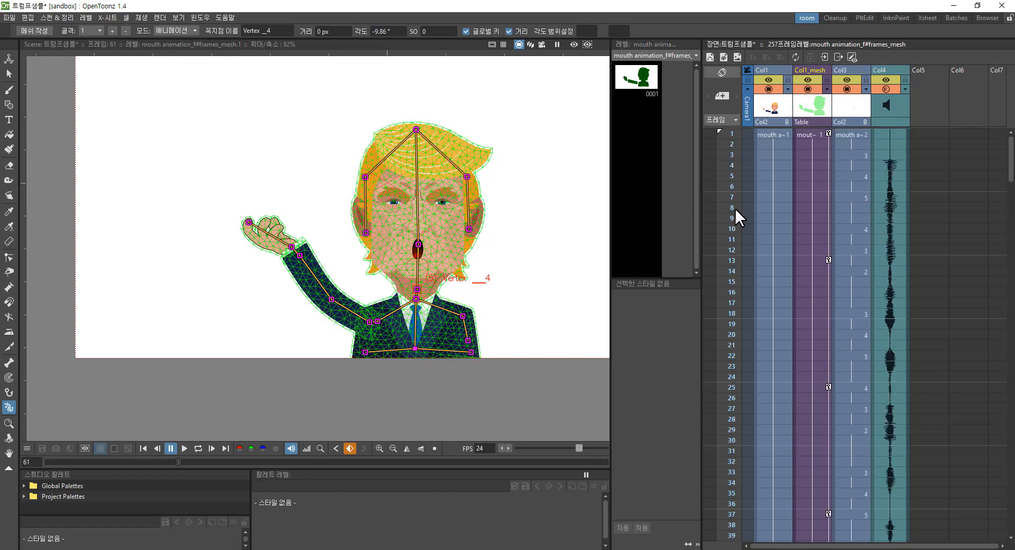
{"action": "left_click", "coordinate": [706, 132]}
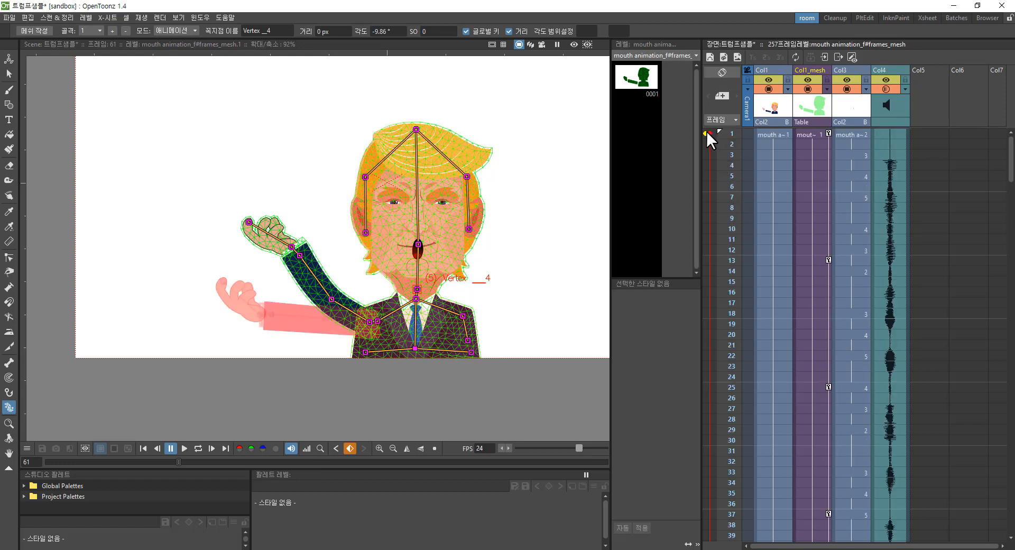
{"action": "left_click", "coordinate": [706, 133]}
{"action": "left_click", "coordinate": [709, 133]}
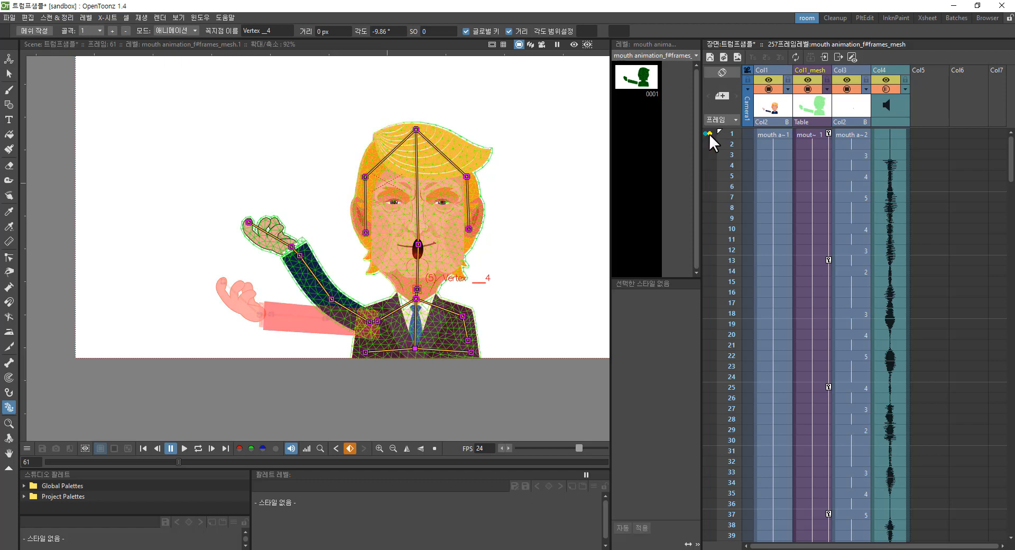
{"action": "left_click", "coordinate": [703, 133]}
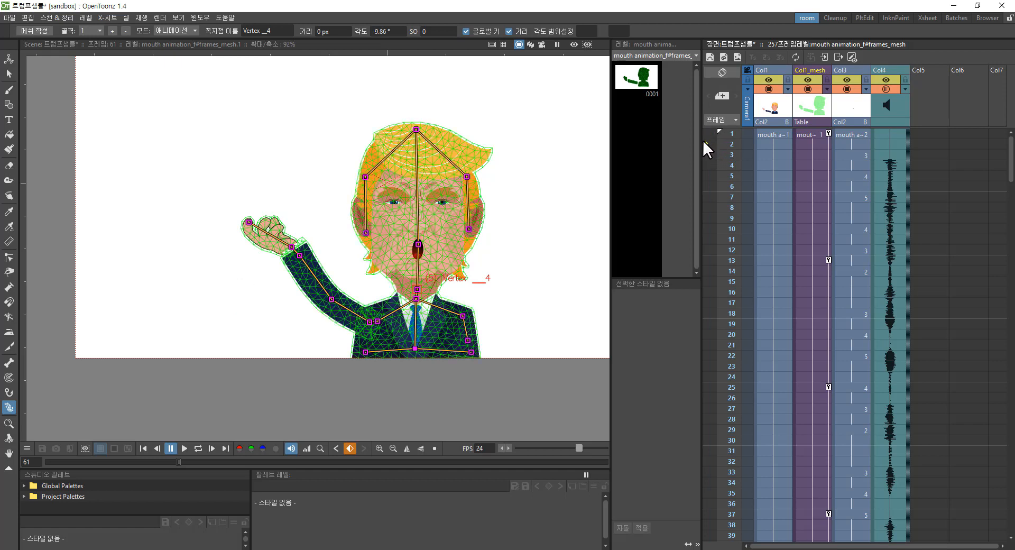
{"action": "left_click", "coordinate": [706, 130]}
Step: At frame 73 of the mesh column, match the hand and arm to the onion-skinned frame 1 pose, with the elbow about -6.4°
{"action": "scroll", "coordinate": [728, 211], "scroll_direction": "down", "scroll_amount": 10}
{"action": "scroll", "coordinate": [722, 273], "scroll_direction": "down", "scroll_amount": 4}
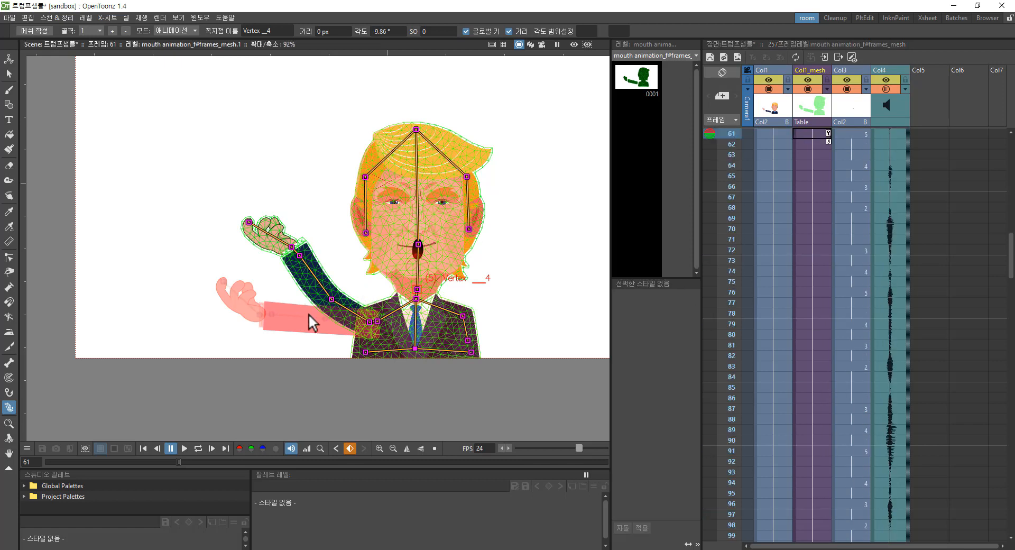
{"action": "scroll", "coordinate": [809, 333], "scroll_direction": "down", "scroll_amount": 10}
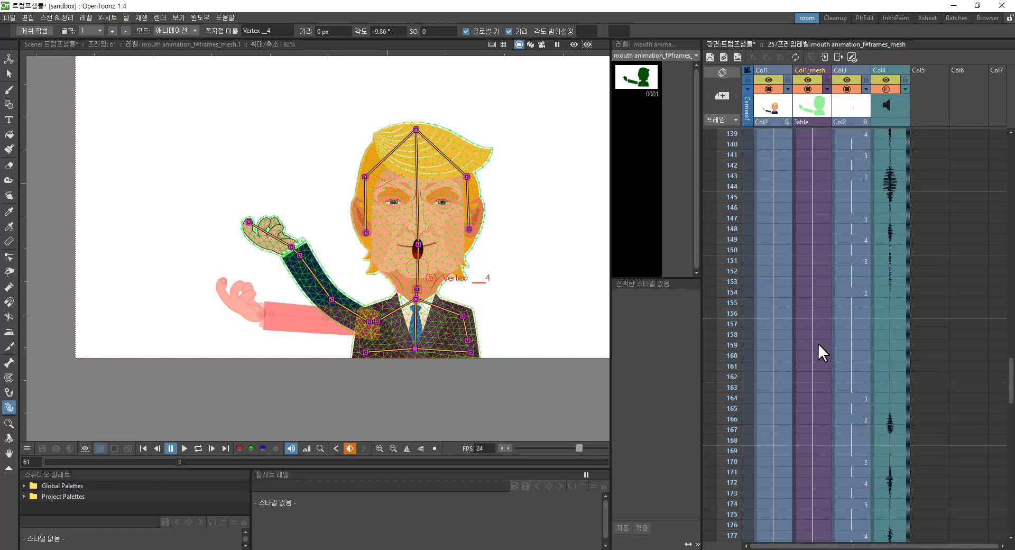
{"action": "scroll", "coordinate": [816, 322], "scroll_direction": "up", "scroll_amount": 15}
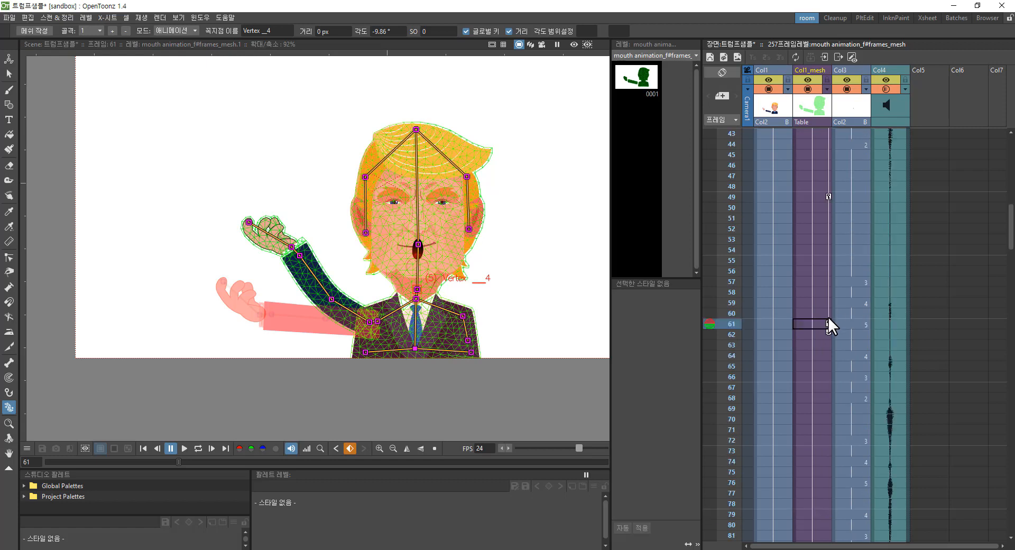
{"action": "left_click", "coordinate": [821, 450]}
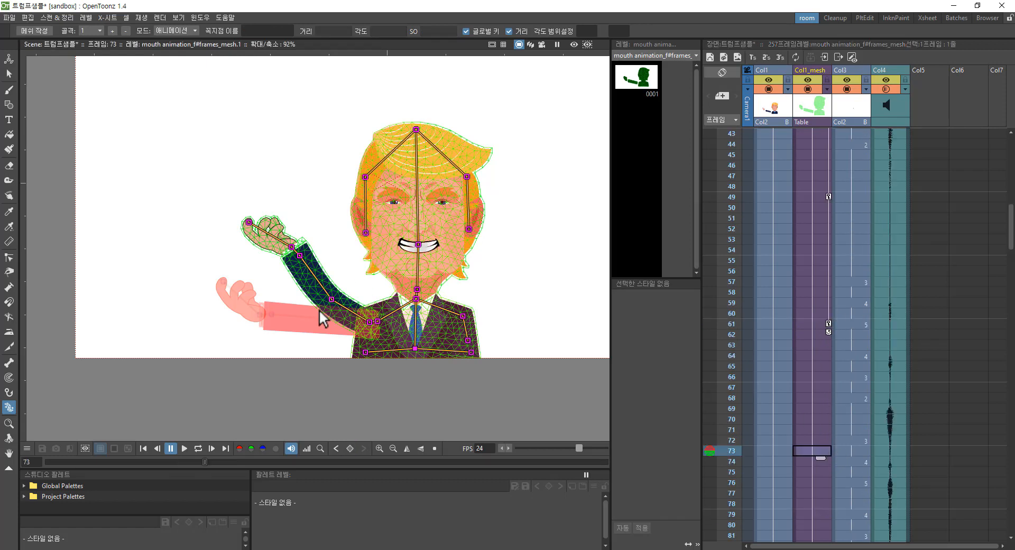
{"action": "left_click_drag", "start_coordinate": [332, 299], "coordinate": [321, 335]}
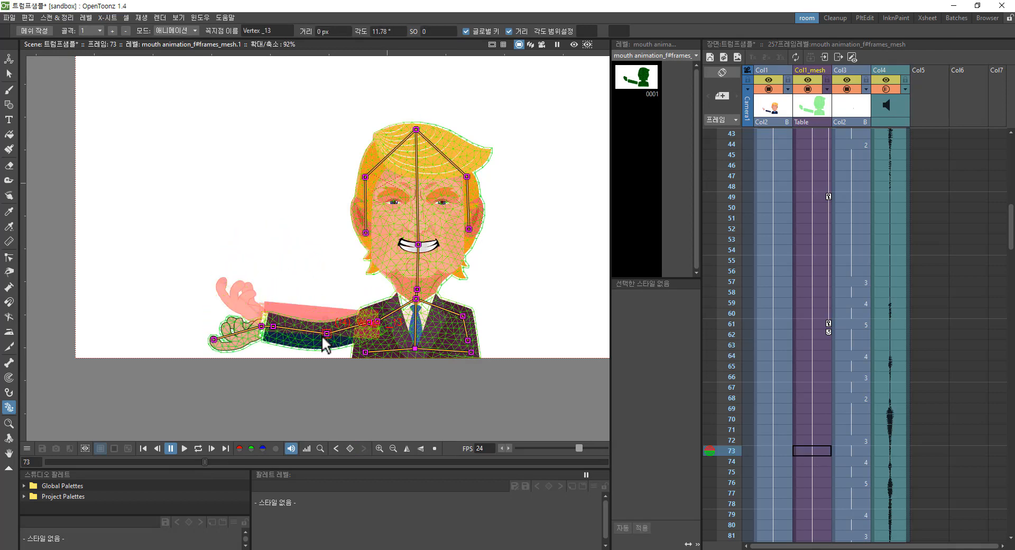
{"action": "left_click_drag", "start_coordinate": [214, 340], "coordinate": [228, 307]}
{"action": "left_click_drag", "start_coordinate": [328, 332], "coordinate": [259, 328]}
{"action": "left_click_drag", "start_coordinate": [327, 325], "coordinate": [325, 320]}
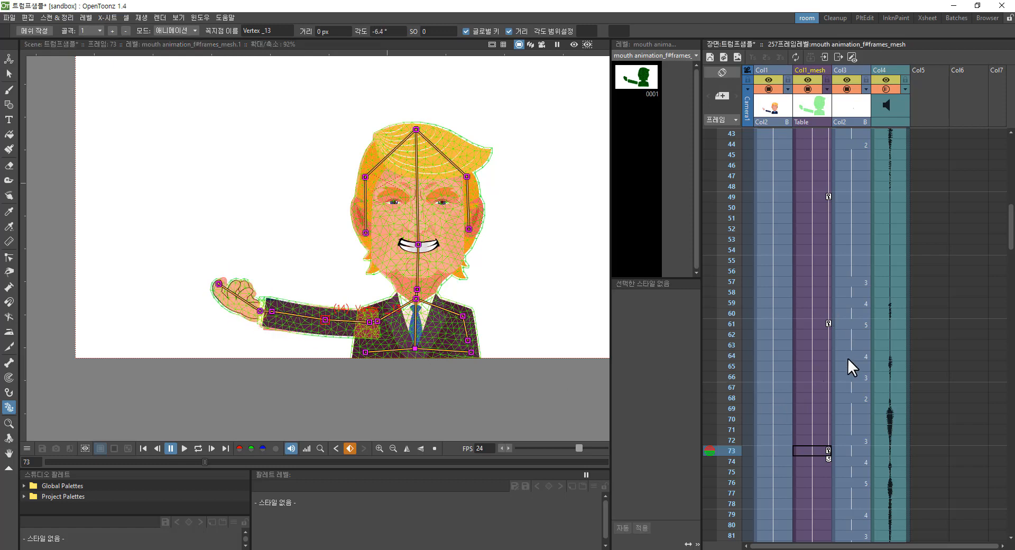
Step: Make the mesh column's keyframes cycle after frame 73, play the animation in a loop and check that the cycle covers the remaining frames
{"action": "scroll", "coordinate": [850, 419], "scroll_direction": "down", "scroll_amount": 2}
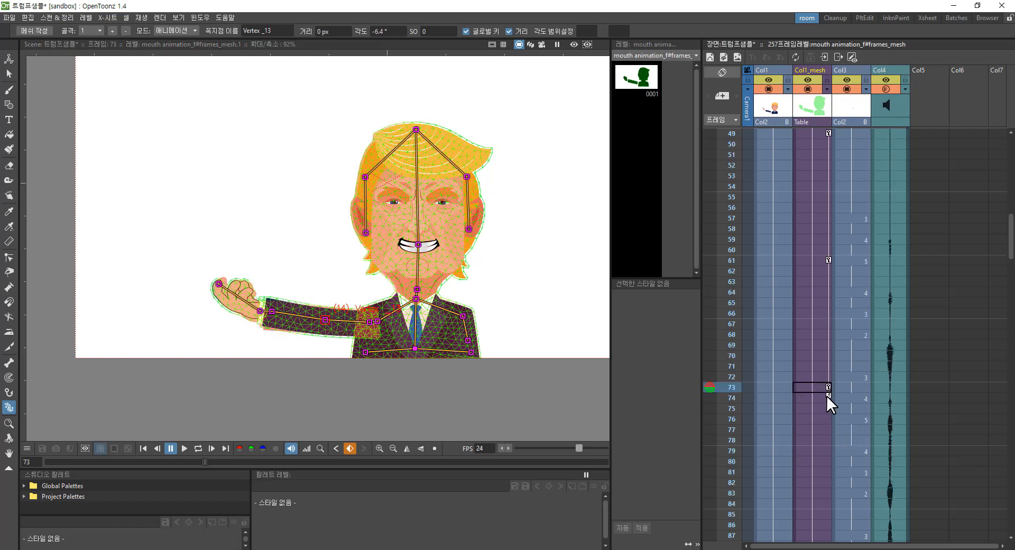
{"action": "left_click", "coordinate": [828, 395]}
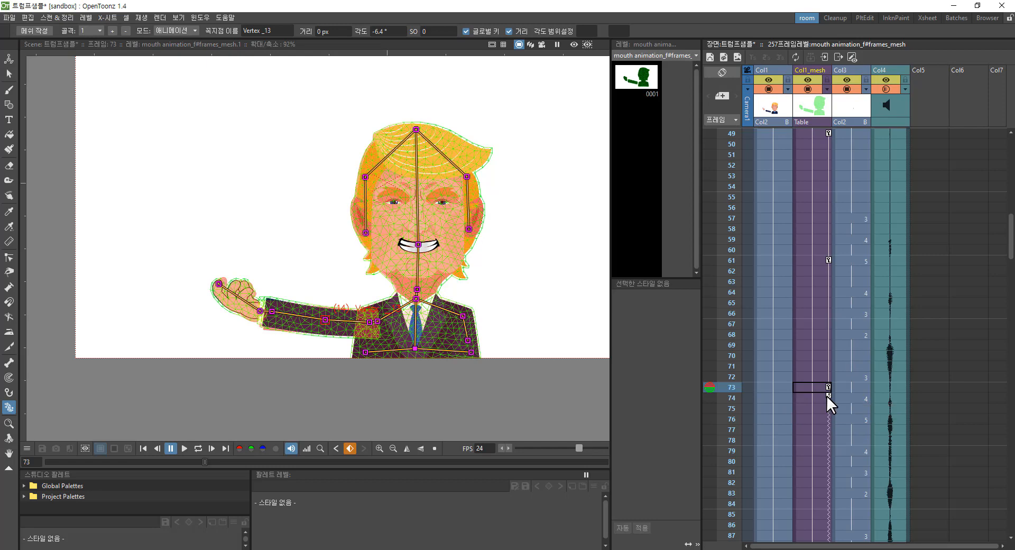
{"action": "left_click", "coordinate": [197, 447]}
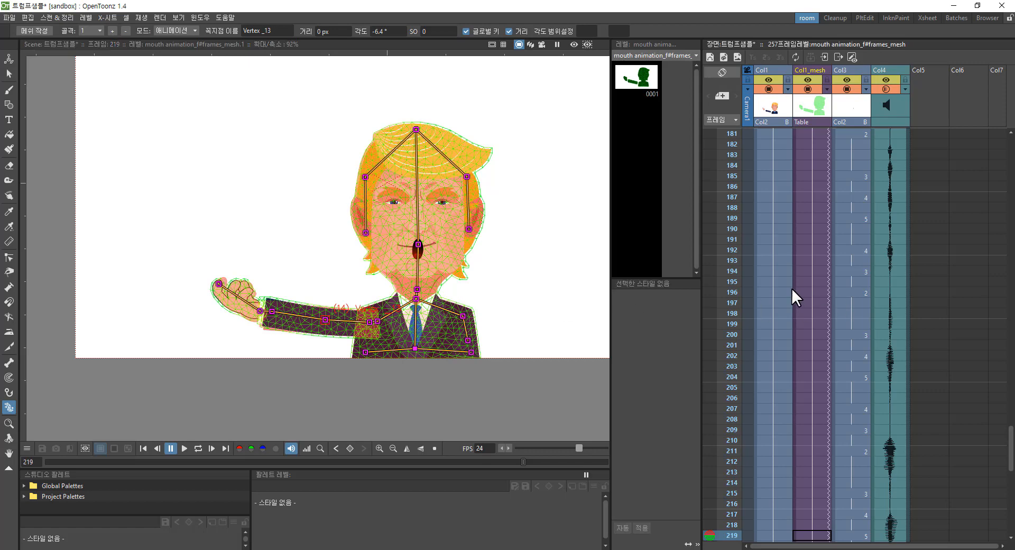
{"action": "scroll", "coordinate": [801, 302], "scroll_direction": "down", "scroll_amount": 5}
{"action": "scroll", "coordinate": [803, 328], "scroll_direction": "down", "scroll_amount": 3}
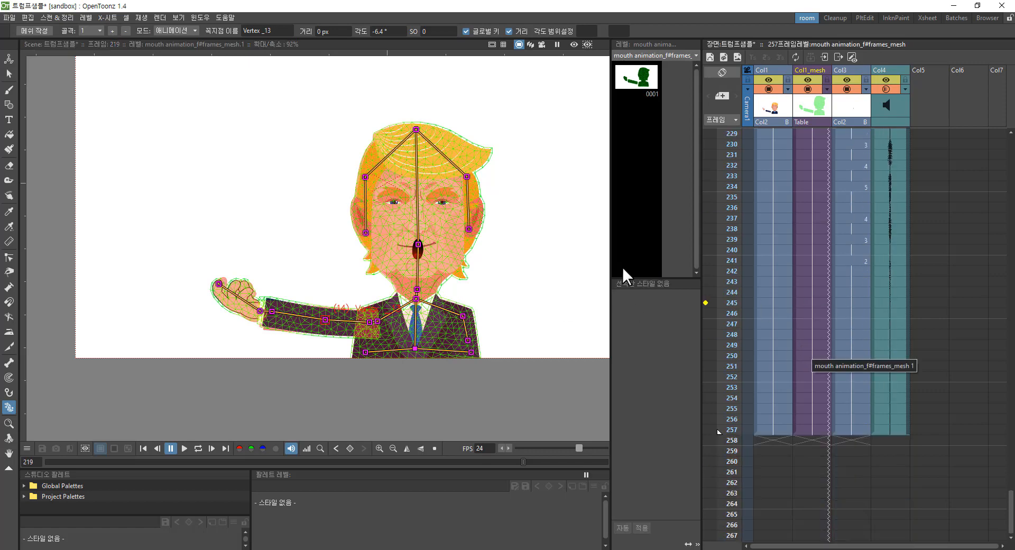
{"action": "scroll", "coordinate": [515, 266], "scroll_direction": "up", "scroll_amount": 2}
{"action": "scroll", "coordinate": [516, 257], "scroll_direction": "down", "scroll_amount": 4}
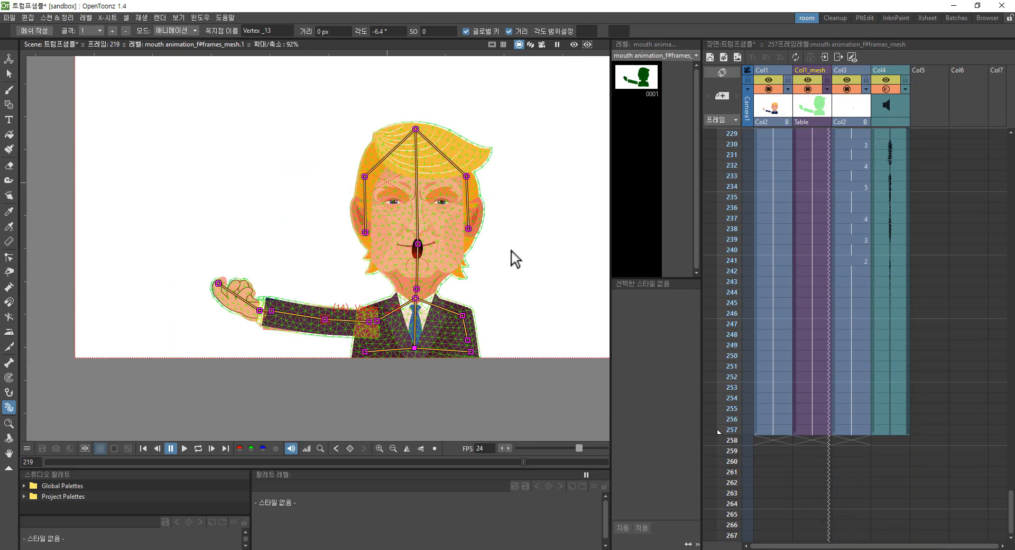
{"action": "left_click_drag", "start_coordinate": [477, 295], "coordinate": [440, 290]}
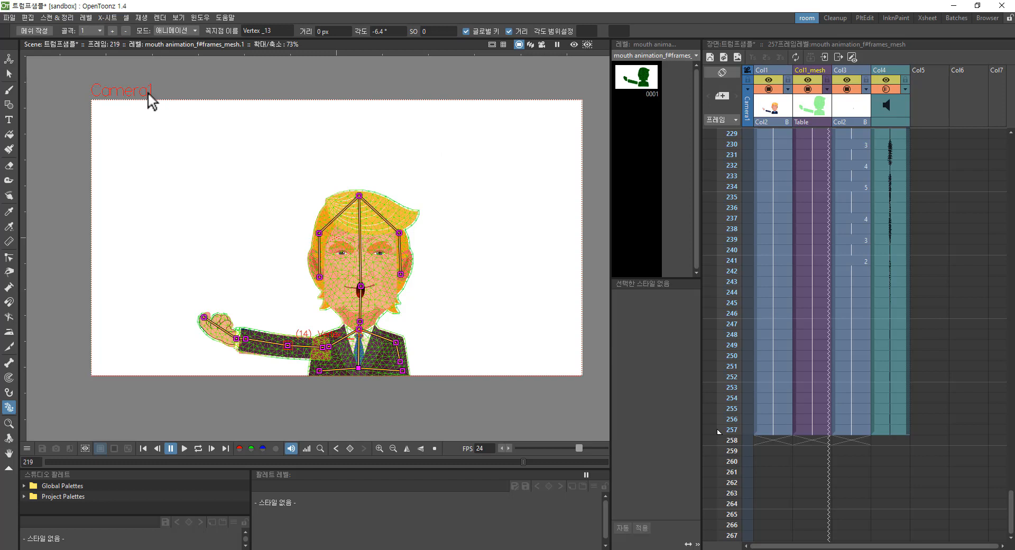
Step: Open the output settings and place the dialog over the canvas
{"action": "left_click", "coordinate": [156, 17]}
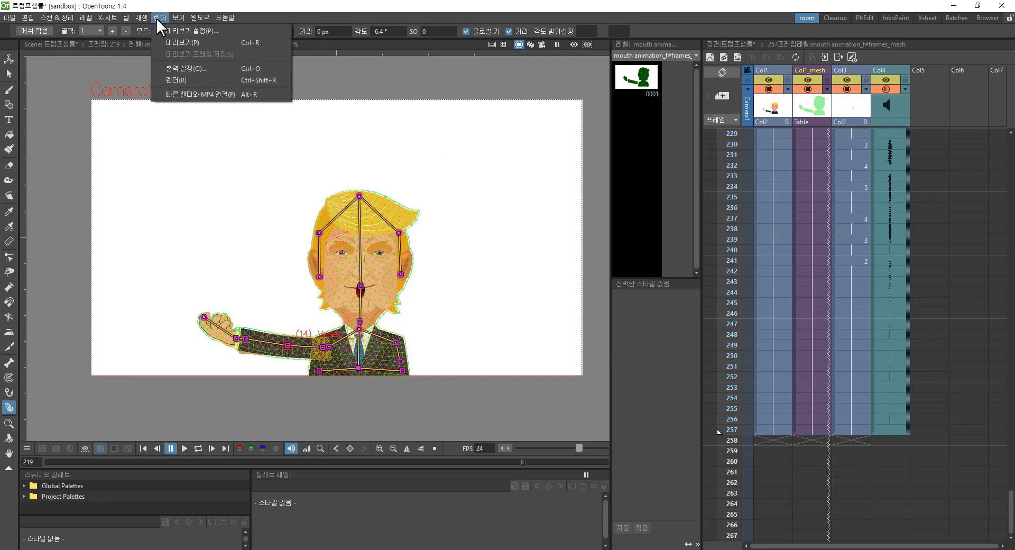
{"action": "left_click", "coordinate": [208, 69]}
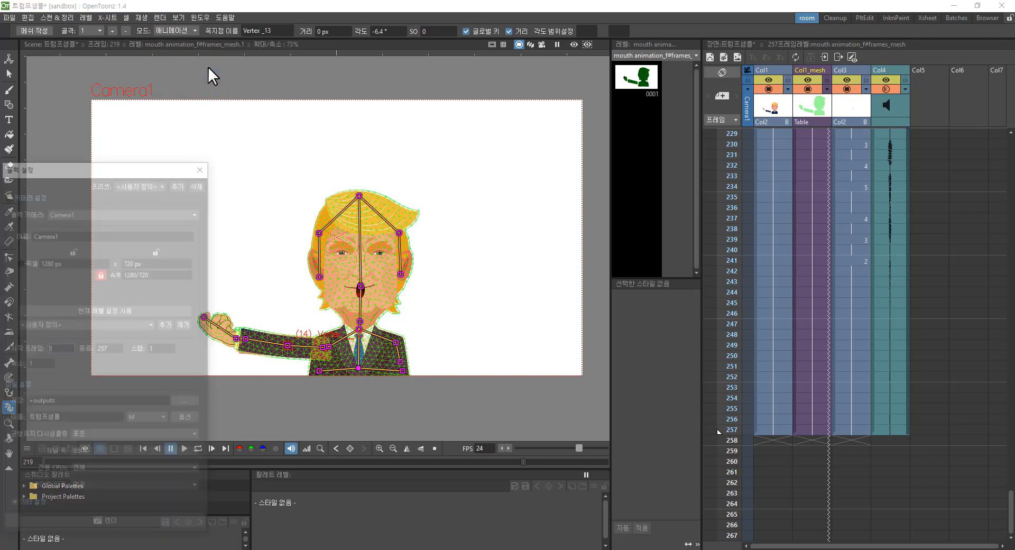
{"action": "left_click_drag", "start_coordinate": [112, 166], "coordinate": [306, 83]}
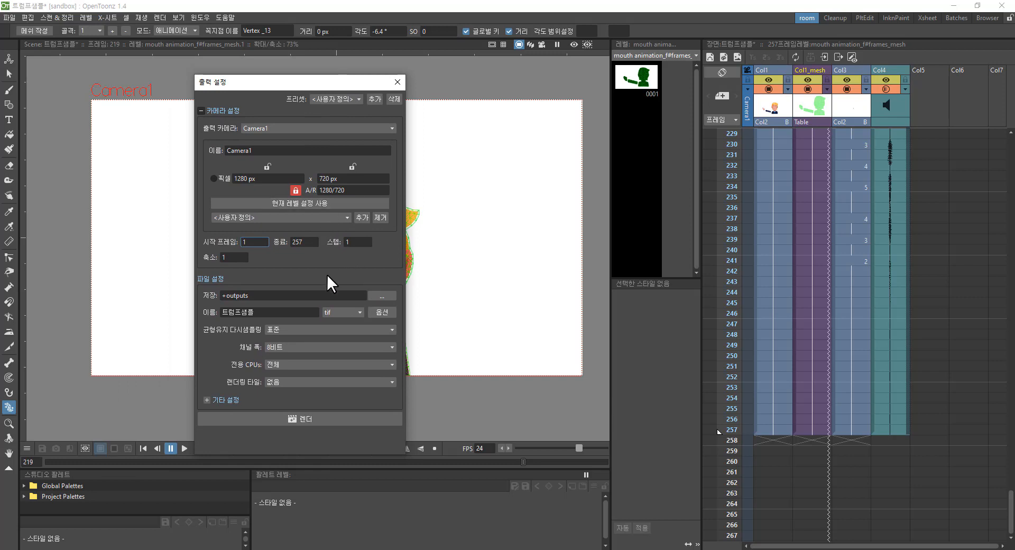
{"action": "left_click", "coordinate": [382, 295]}
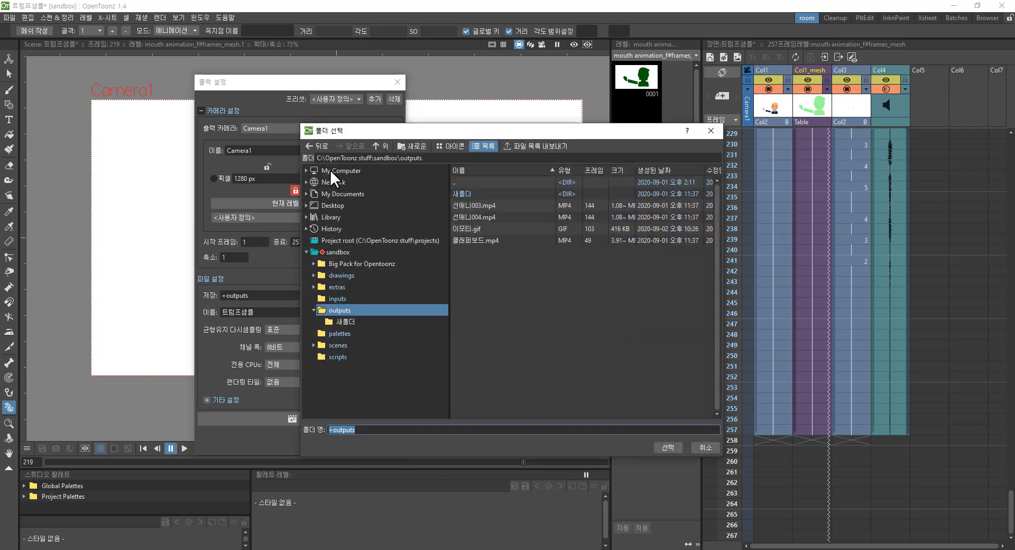
{"action": "left_click", "coordinate": [332, 207]}
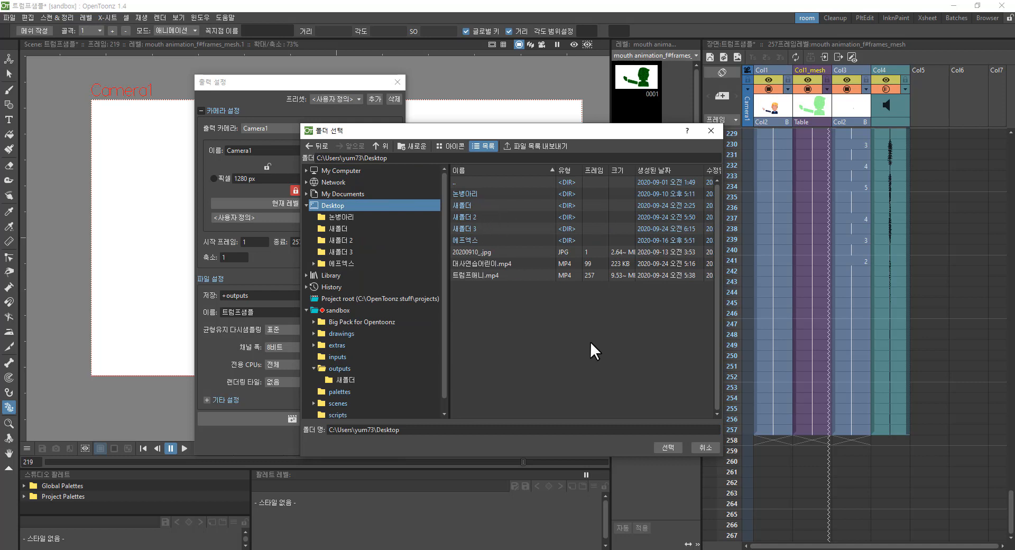
{"action": "left_click", "coordinate": [709, 448]}
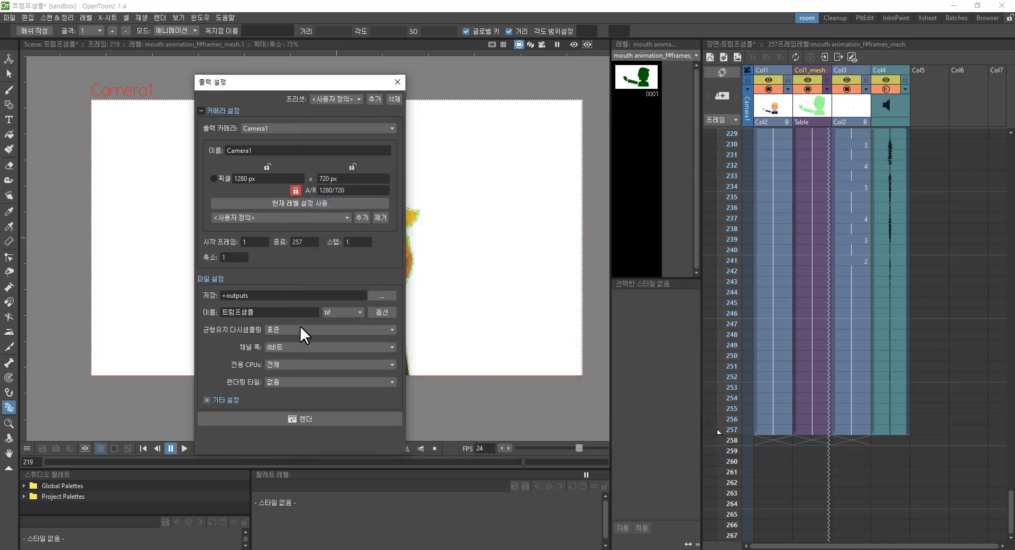
Step: Set the output format to png, start rendering into the 논병아리 desktop folder, cancel the render and close the output settings
{"action": "left_click", "coordinate": [351, 315]}
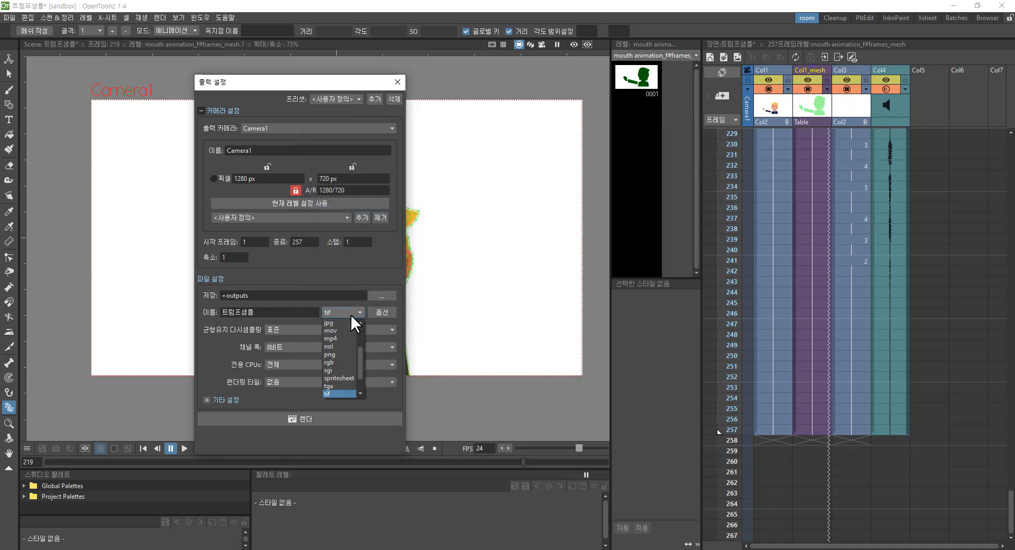
{"action": "left_click", "coordinate": [341, 356]}
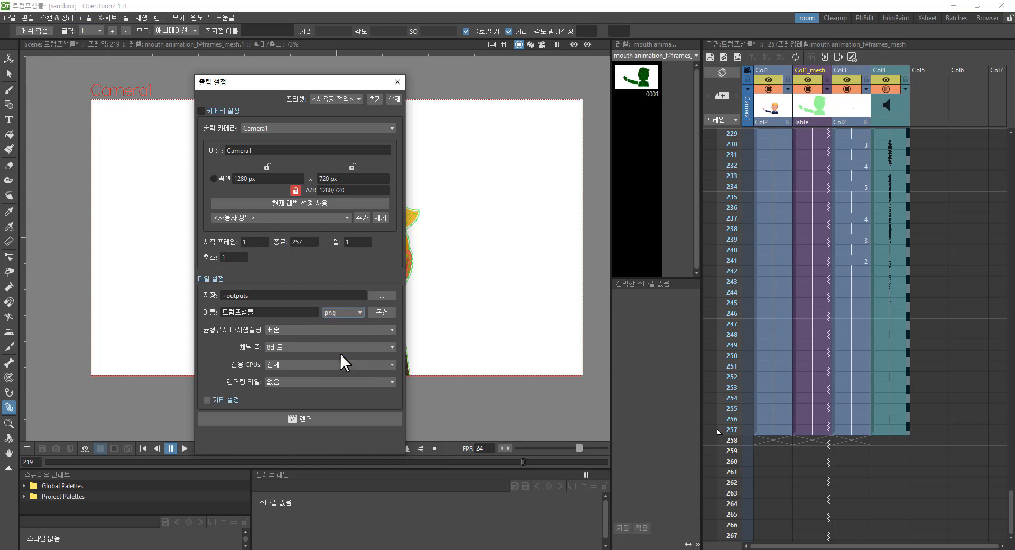
{"action": "left_click", "coordinate": [310, 421]}
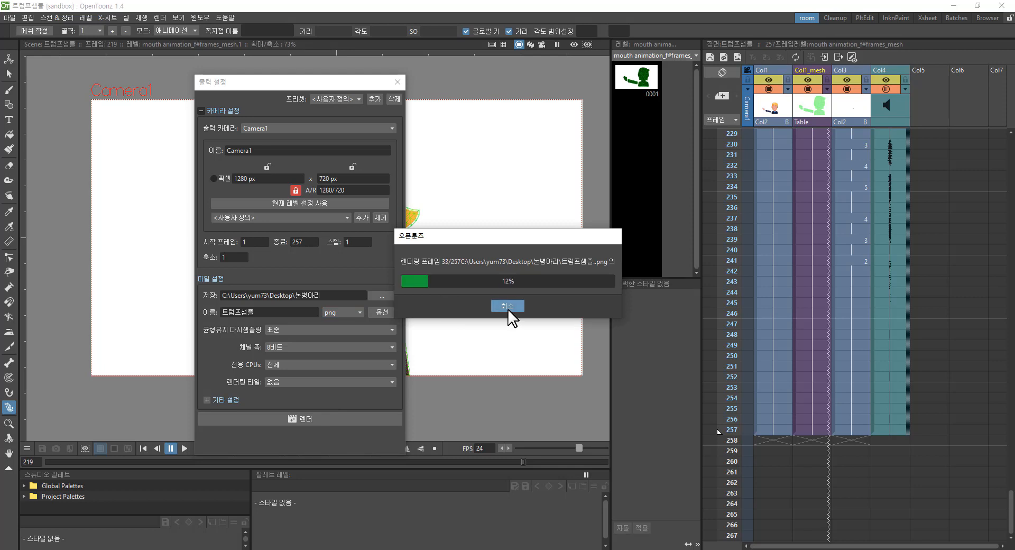
{"action": "left_click", "coordinate": [508, 306]}
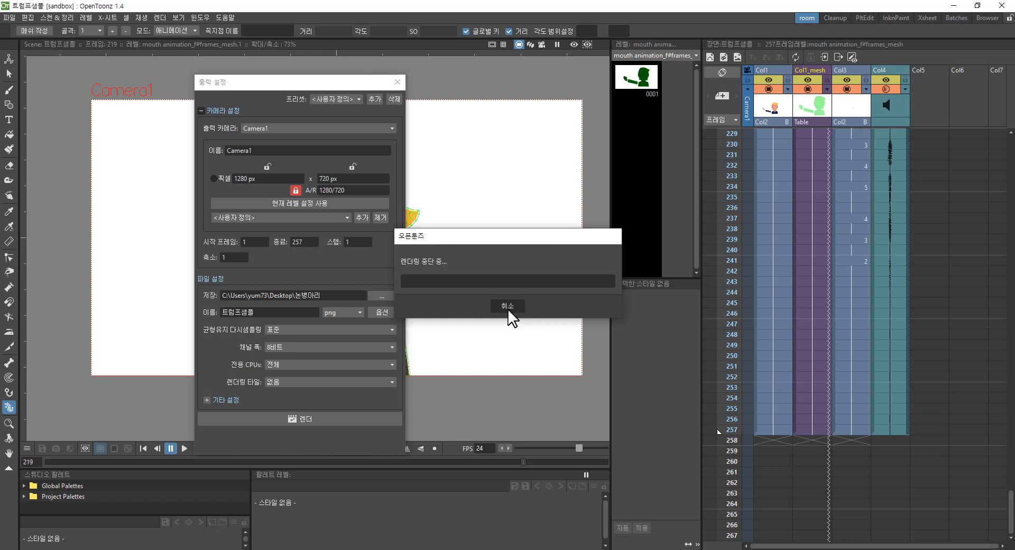
{"action": "left_click", "coordinate": [397, 81]}
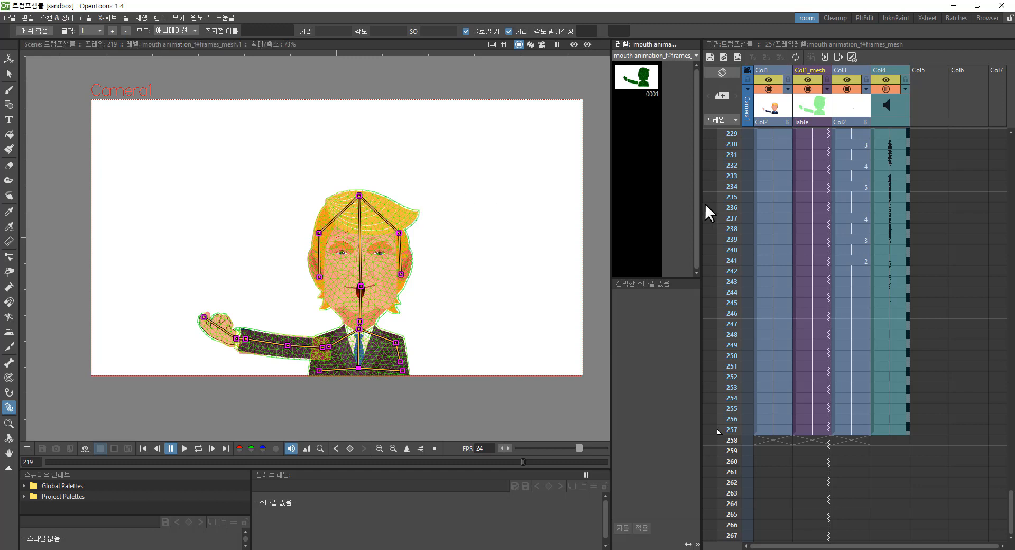
Step: Import the Shanghai - 34446 video into the scene and move its column before the character columns as the background
{"action": "left_click_drag", "start_coordinate": [1, 127], "coordinate": [476, 180]}
{"action": "scroll", "coordinate": [438, 198], "scroll_direction": "down", "scroll_amount": 3}
{"action": "scroll", "coordinate": [450, 206], "scroll_direction": "up", "scroll_amount": 5}
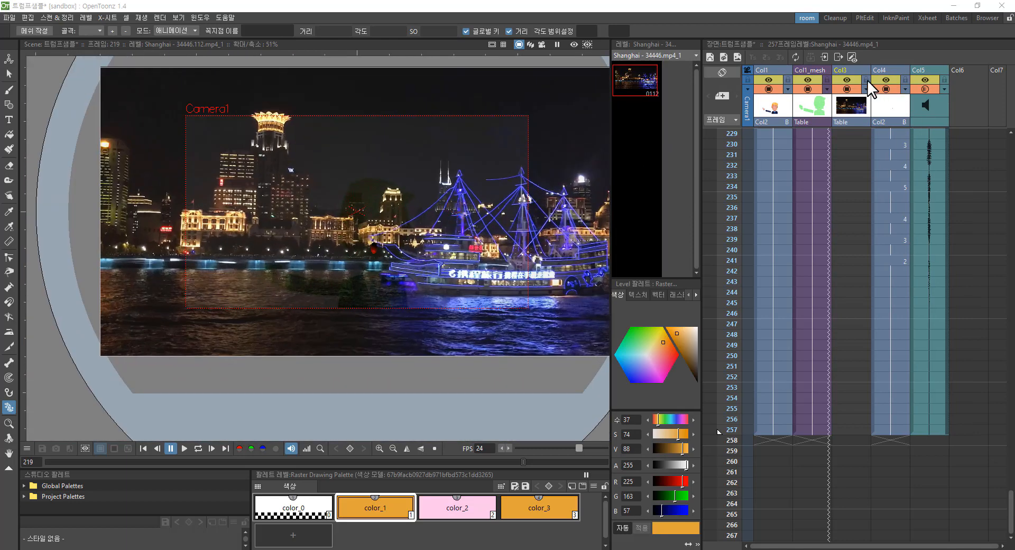
{"action": "left_click_drag", "start_coordinate": [857, 68], "coordinate": [772, 68]}
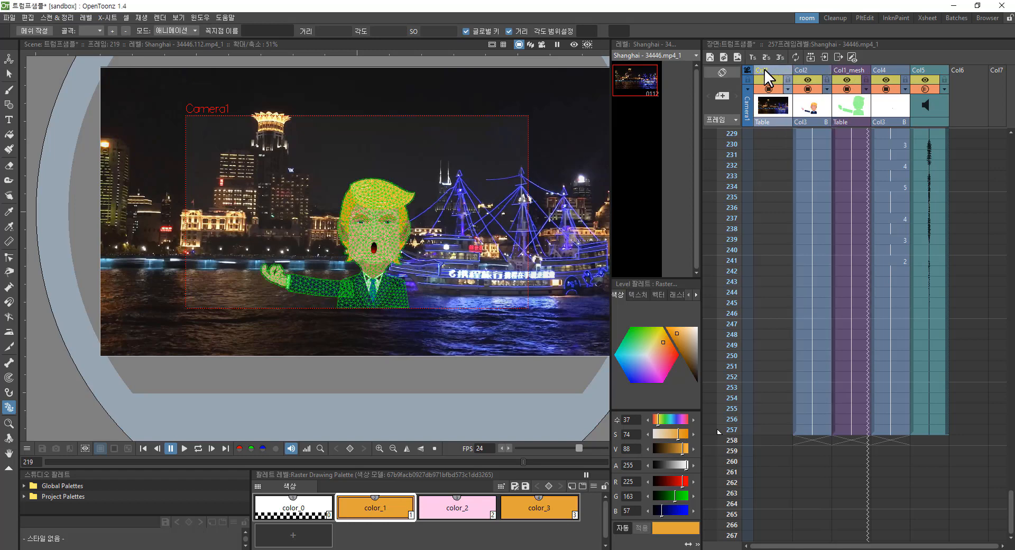
Step: Move the Shanghai video cell to frame 1 of the first column and select it
{"action": "scroll", "coordinate": [797, 136], "scroll_direction": "up", "scroll_amount": 7}
{"action": "scroll", "coordinate": [774, 377], "scroll_direction": "down", "scroll_amount": 4}
{"action": "scroll", "coordinate": [774, 377], "scroll_direction": "up", "scroll_amount": 3}
{"action": "left_click_drag", "start_coordinate": [753, 410], "coordinate": [756, 133]}
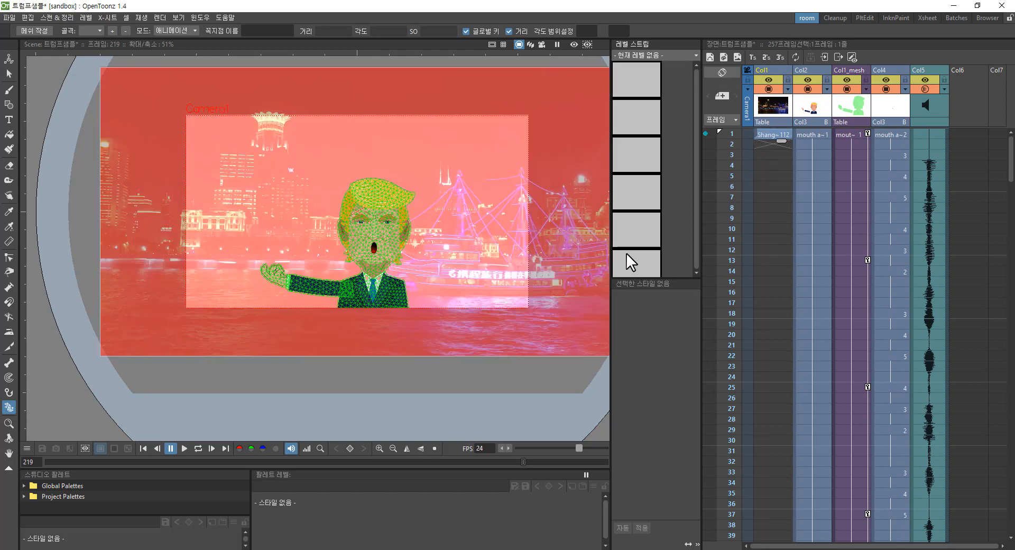
{"action": "left_click", "coordinate": [777, 135]}
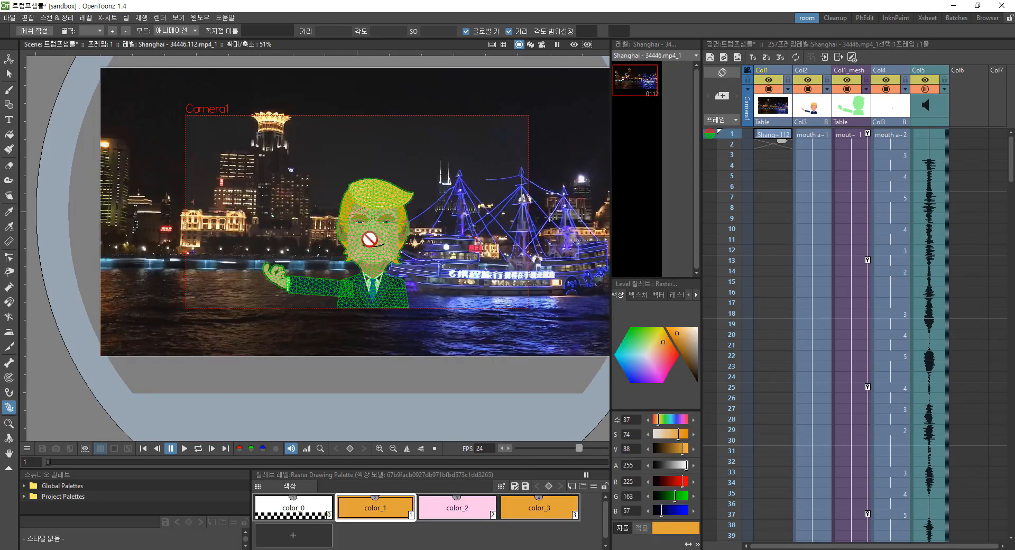
Step: Resize the Shanghai level to 1280 × 720 px in its level settings
{"action": "right_click", "coordinate": [775, 131]}
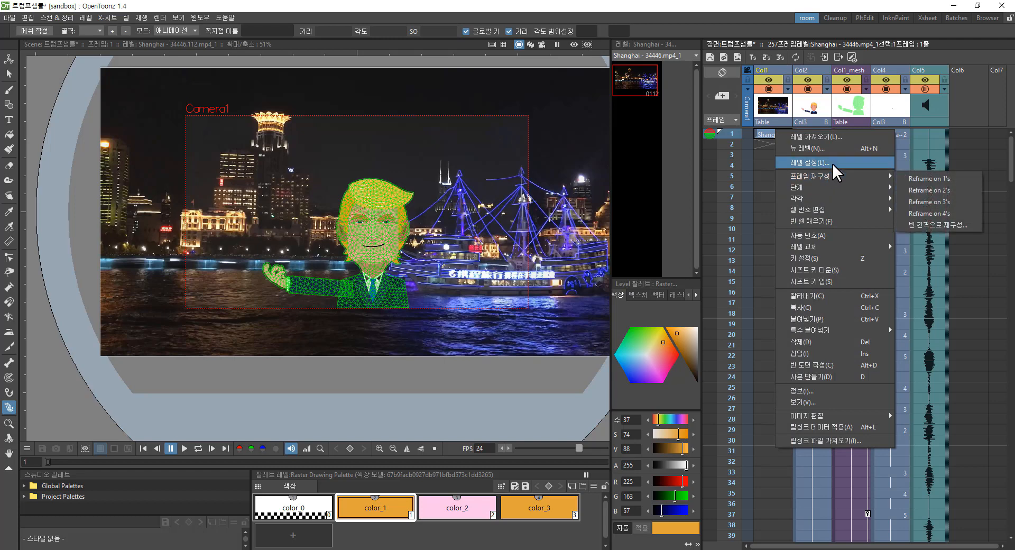
{"action": "left_click", "coordinate": [832, 163]}
{"action": "left_click", "coordinate": [354, 243]}
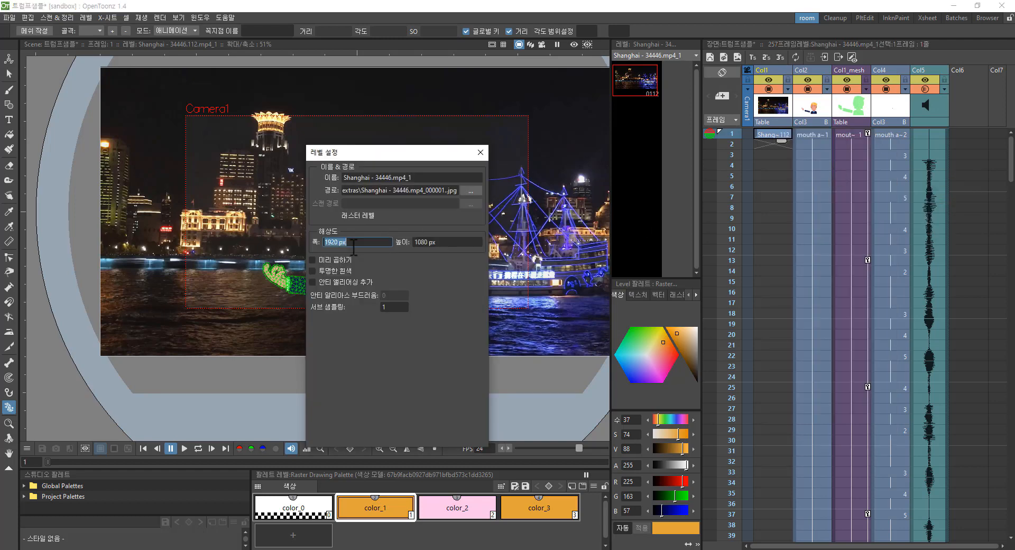
{"action": "type", "text": "1280"}
{"action": "left_click", "coordinate": [448, 268]}
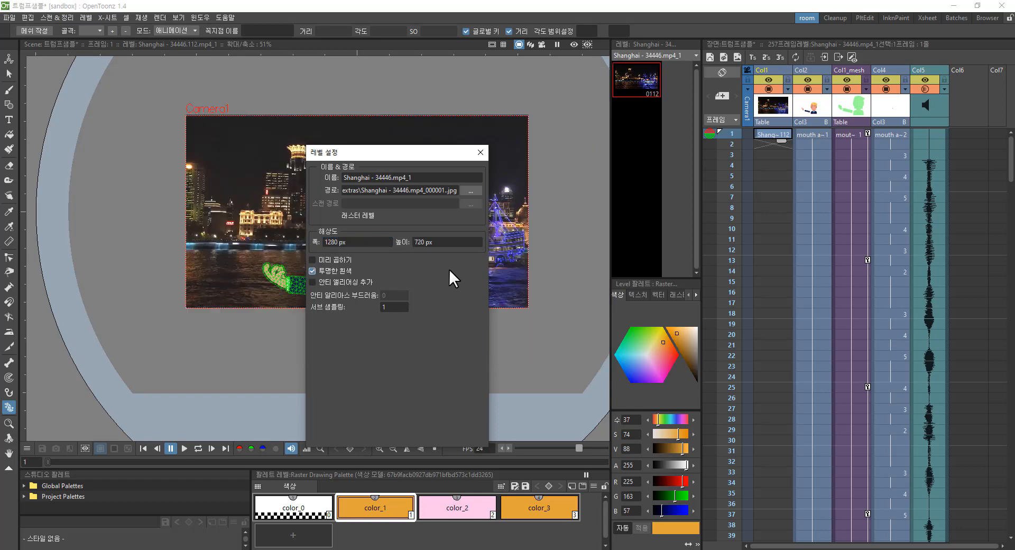
{"action": "left_click", "coordinate": [479, 152]}
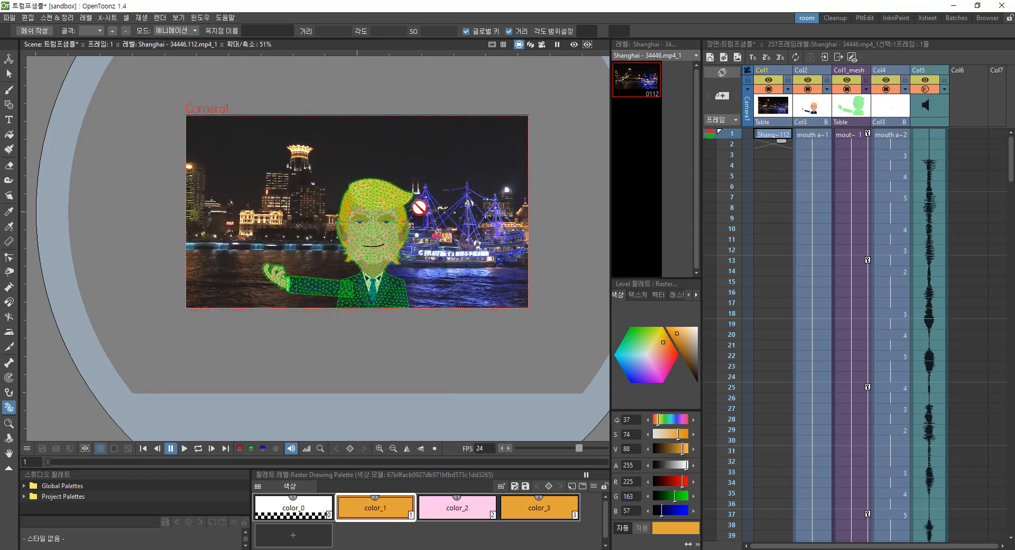
Step: Extend the Shanghai background cell through frame 257 and play the animation in a loop to check it
{"action": "left_click_drag", "start_coordinate": [782, 139], "coordinate": [782, 540]}
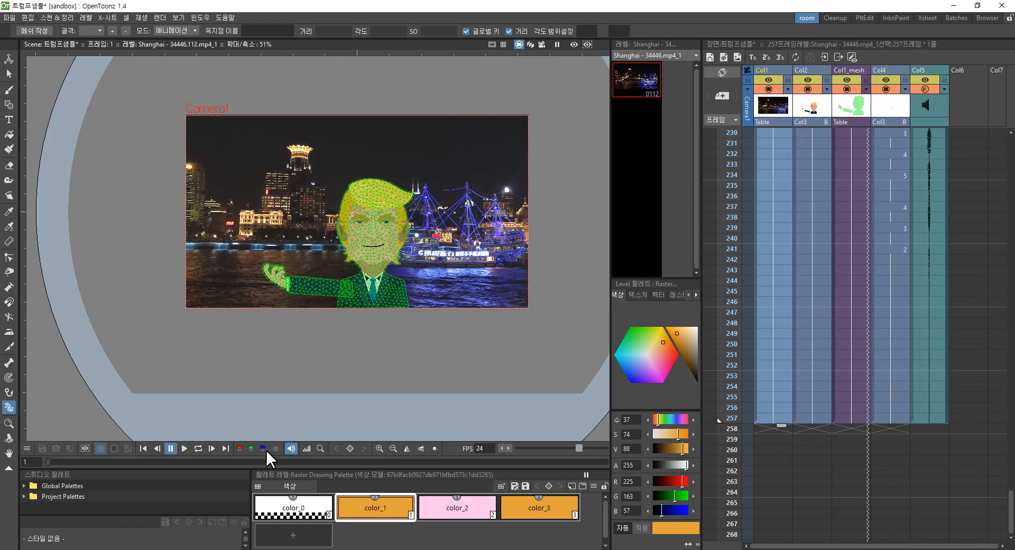
{"action": "left_click", "coordinate": [197, 449]}
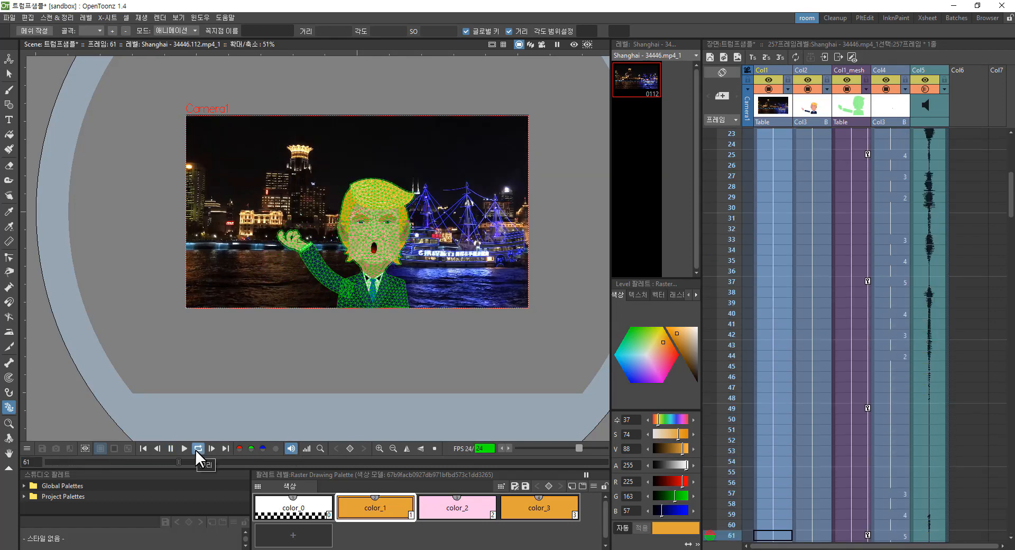
{"action": "left_click", "coordinate": [196, 449]}
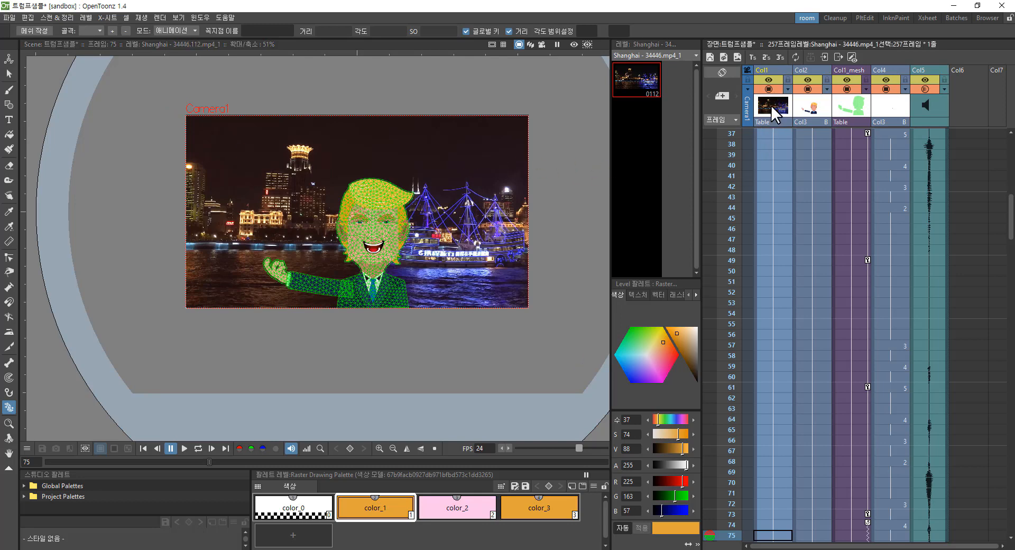
Step: Delete the Shanghai video column
{"action": "key", "text": "Delete"}
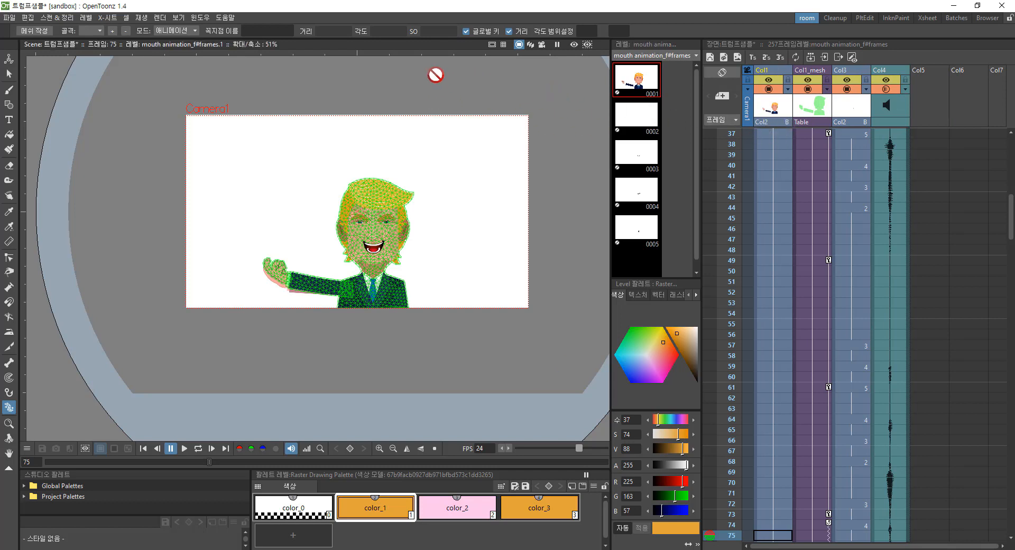
Step: Add a Color Card background effect in the Fx schematic and place its node above the X-sheet node
{"action": "left_click", "coordinate": [195, 19]}
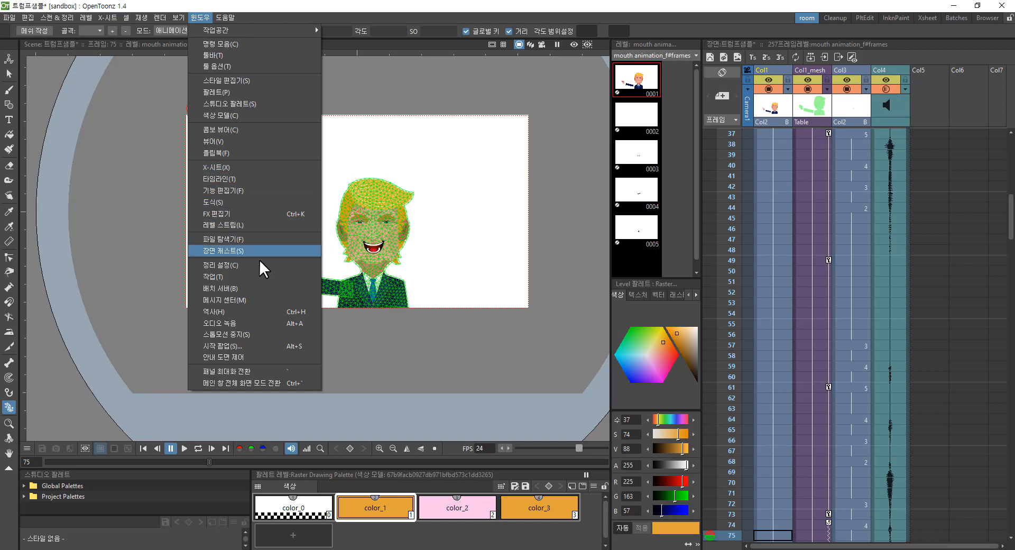
{"action": "left_click", "coordinate": [216, 202]}
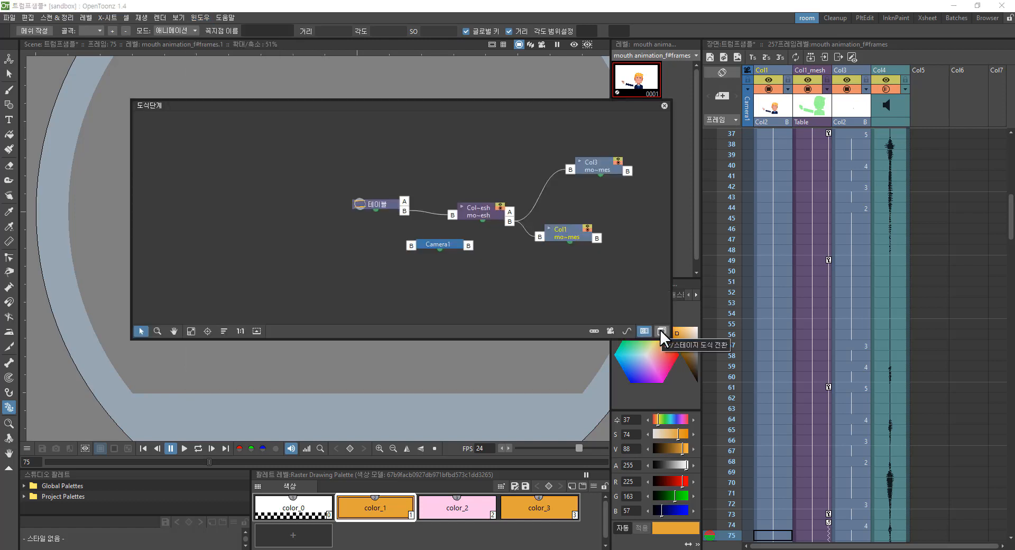
{"action": "left_click", "coordinate": [661, 330]}
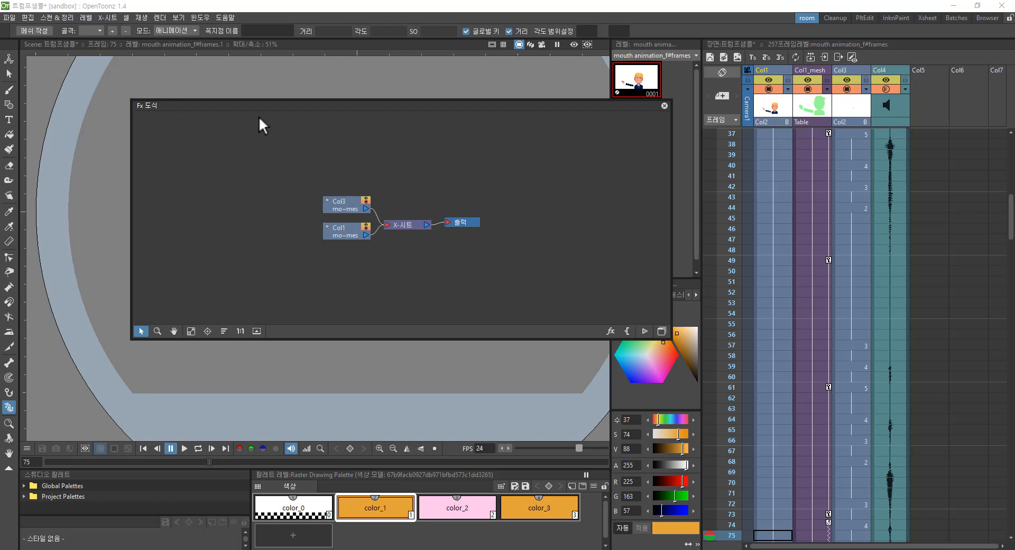
{"action": "right_click", "coordinate": [414, 167]}
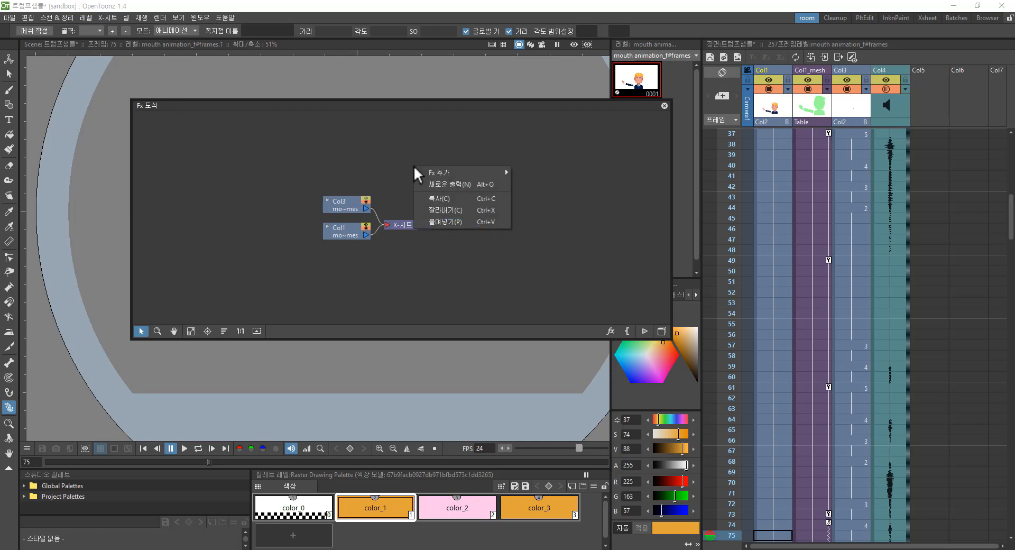
{"action": "mouse_move", "coordinate": [455, 174]}
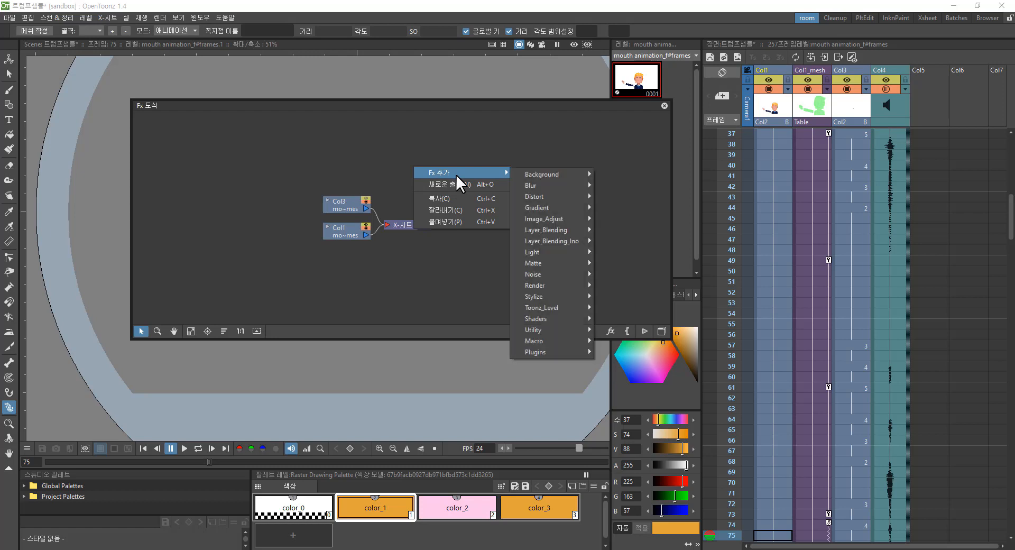
{"action": "mouse_move", "coordinate": [555, 174]}
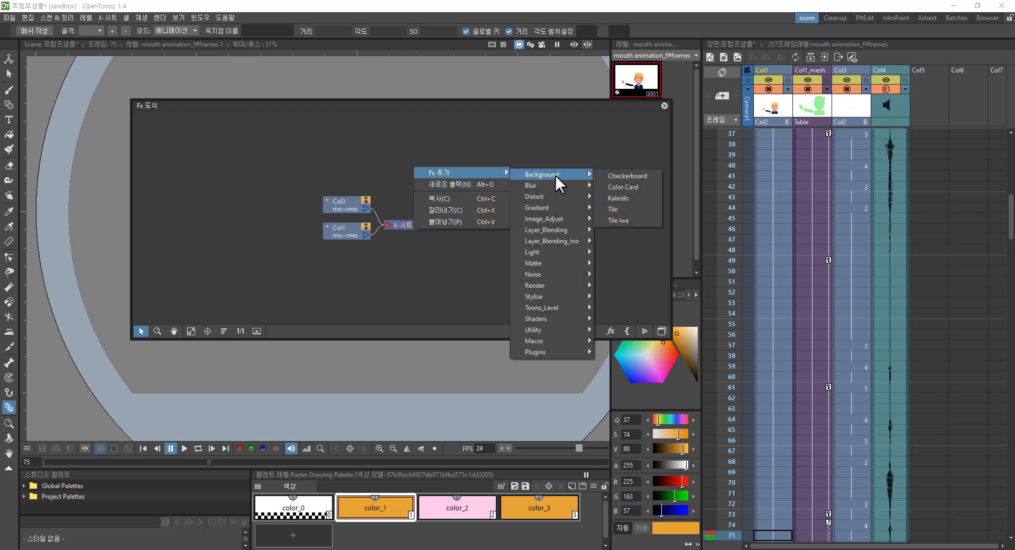
{"action": "left_click", "coordinate": [650, 186]}
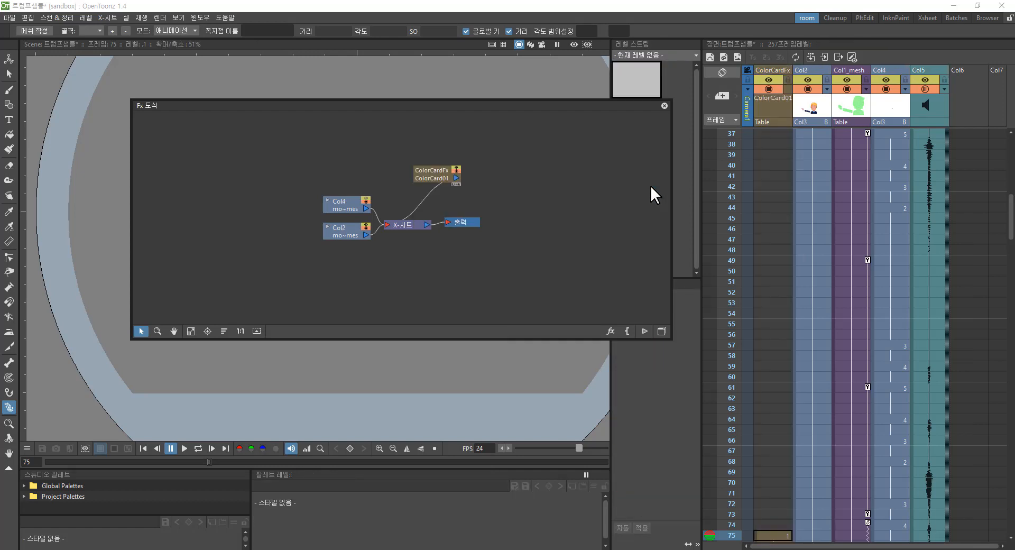
{"action": "left_click_drag", "start_coordinate": [446, 173], "coordinate": [425, 166]}
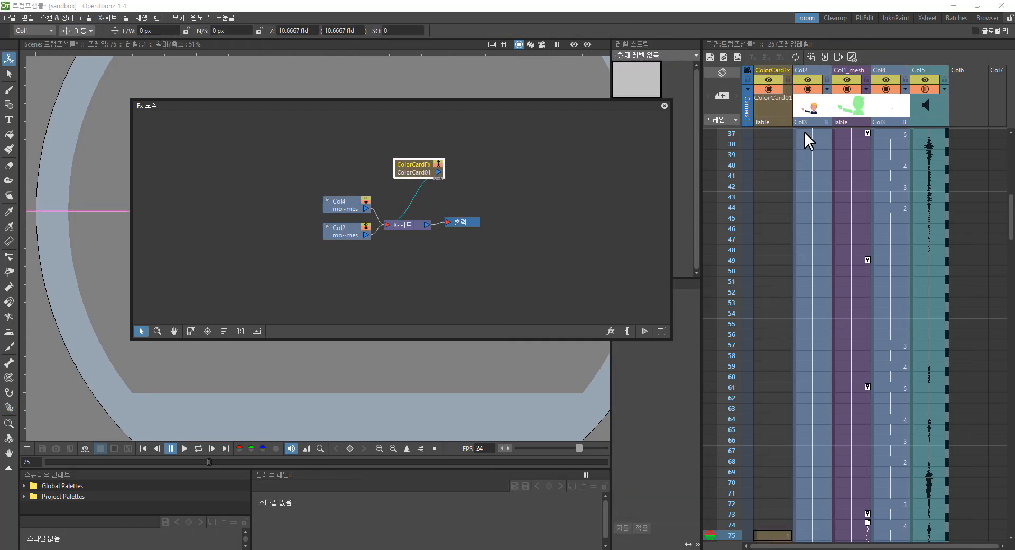
Step: Move the Color Card column's cells so that they start at frame 1, then preview the scene without the schematic
{"action": "scroll", "coordinate": [780, 156], "scroll_direction": "up", "scroll_amount": 10}
{"action": "scroll", "coordinate": [783, 378], "scroll_direction": "down", "scroll_amount": 17}
{"action": "scroll", "coordinate": [802, 346], "scroll_direction": "up", "scroll_amount": 2}
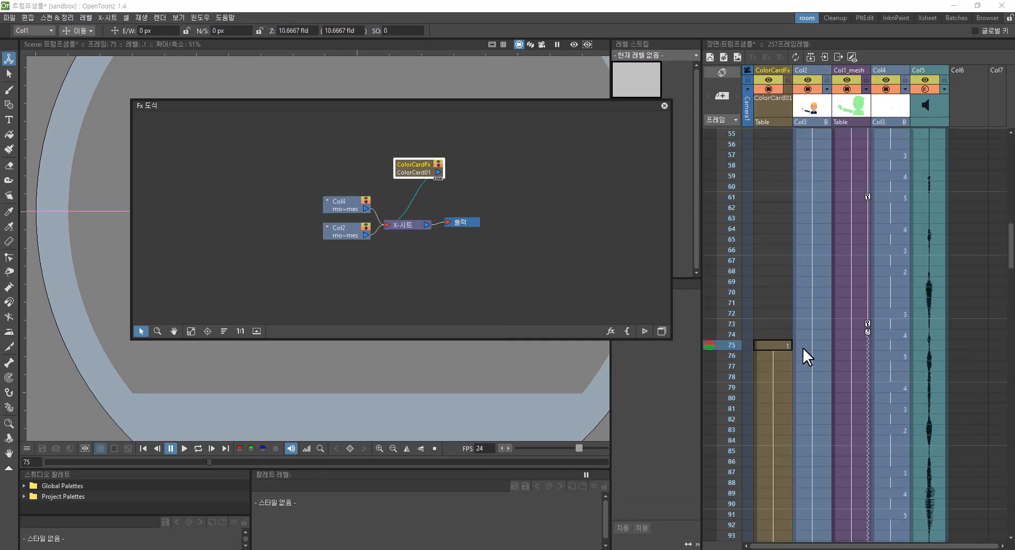
{"action": "left_click_drag", "start_coordinate": [756, 409], "coordinate": [778, 88]}
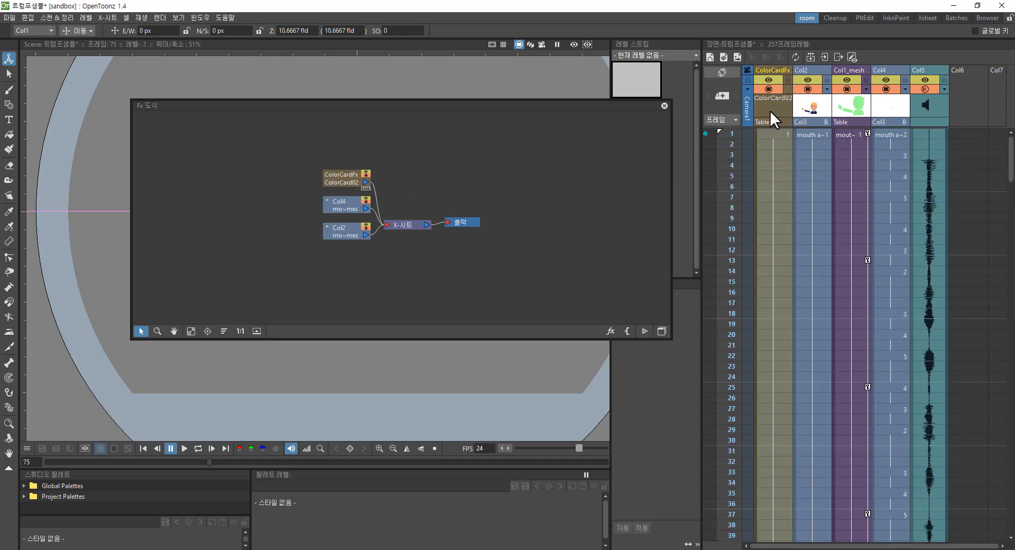
{"action": "mouse_move", "coordinate": [770, 67]}
{"action": "left_mouse_down"}
{"action": "mouse_move", "coordinate": [833, 71]}
{"action": "mouse_move", "coordinate": [845, 100]}
{"action": "mouse_move", "coordinate": [771, 68]}
{"action": "left_mouse_up"}
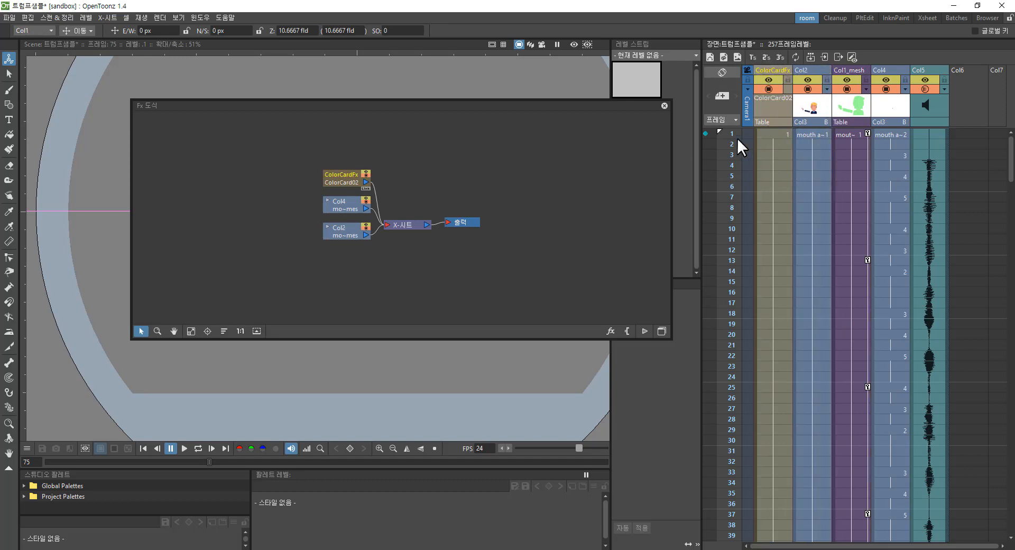
{"action": "left_click", "coordinate": [665, 105]}
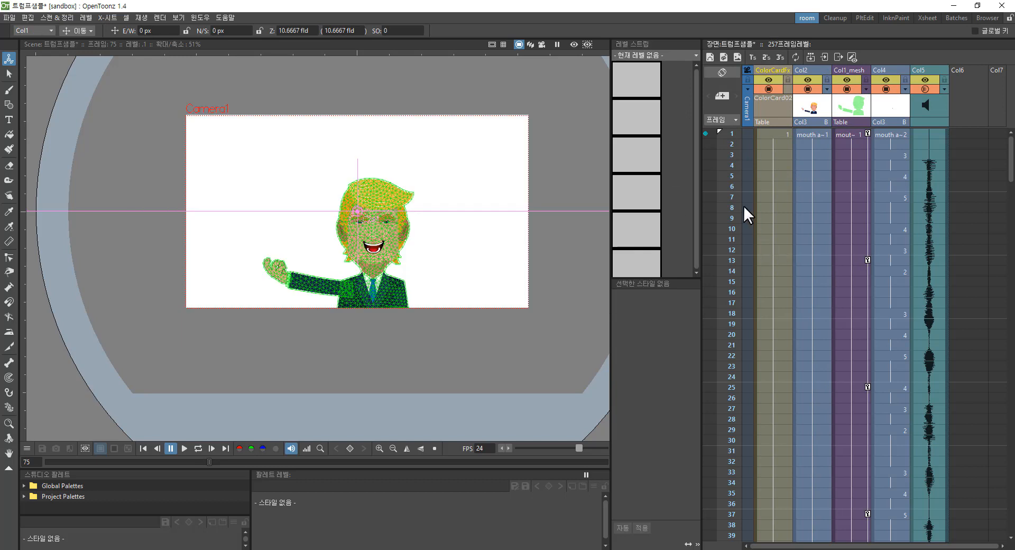
{"action": "left_click", "coordinate": [574, 44]}
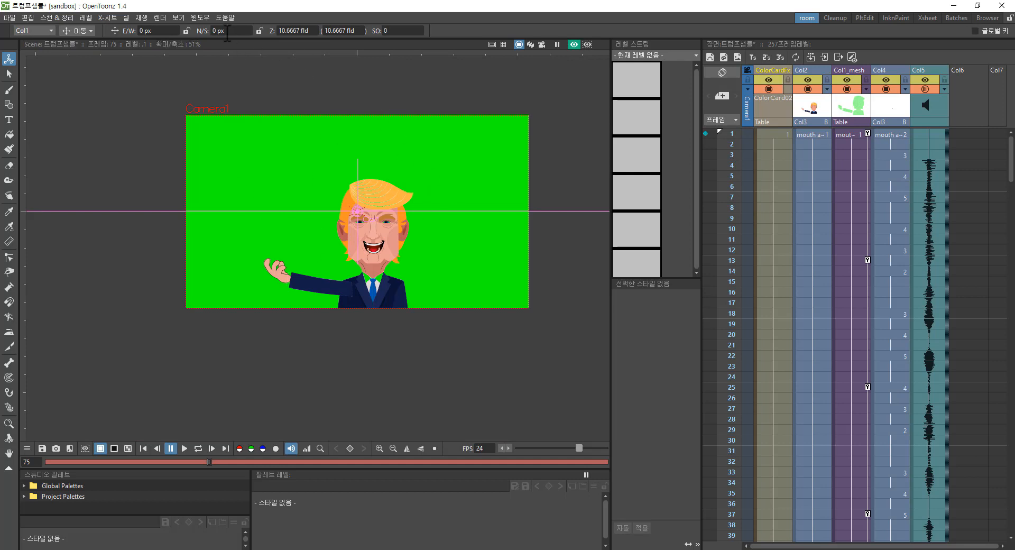
{"action": "left_click", "coordinate": [195, 17]}
{"action": "mouse_move", "coordinate": [167, 14]}
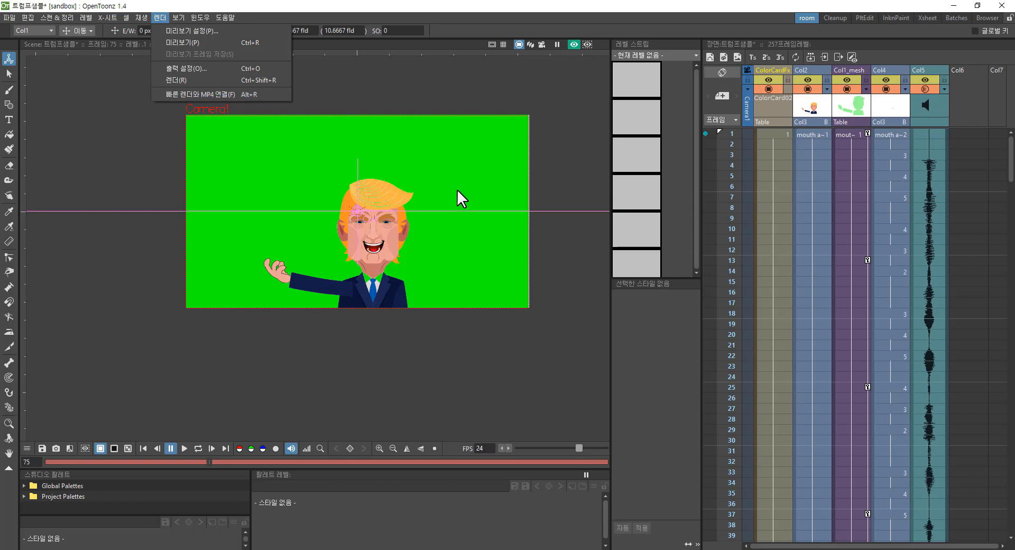
{"action": "left_click", "coordinate": [561, 181]}
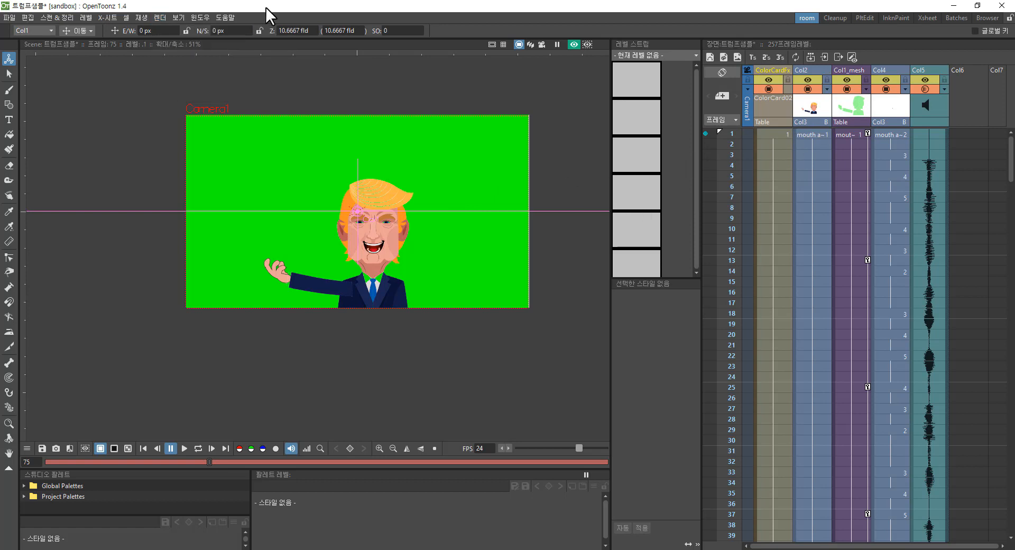
Step: Open the Color Card node's settings from the Fx schematic and change its colour to a solid blue
{"action": "left_click", "coordinate": [197, 21]}
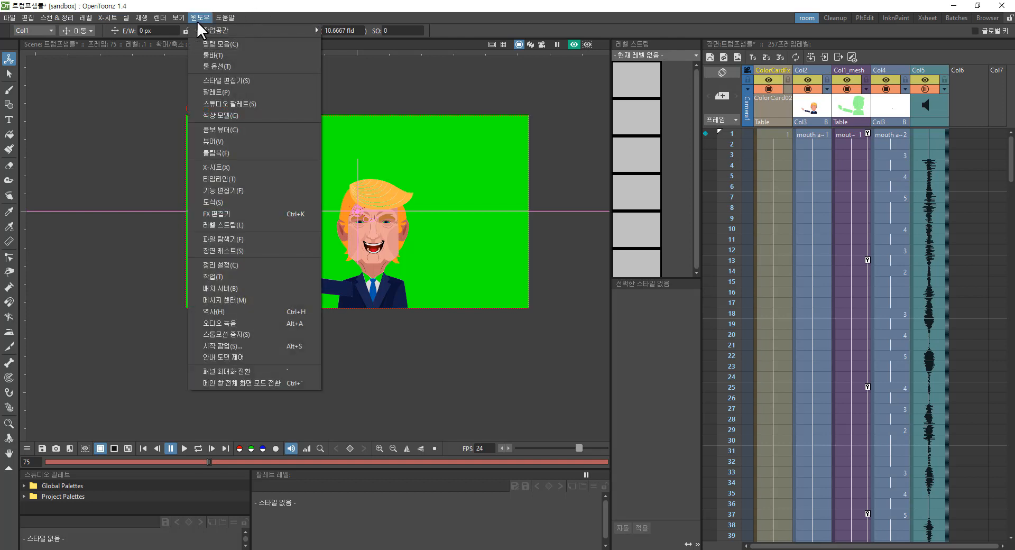
{"action": "left_click", "coordinate": [277, 201]}
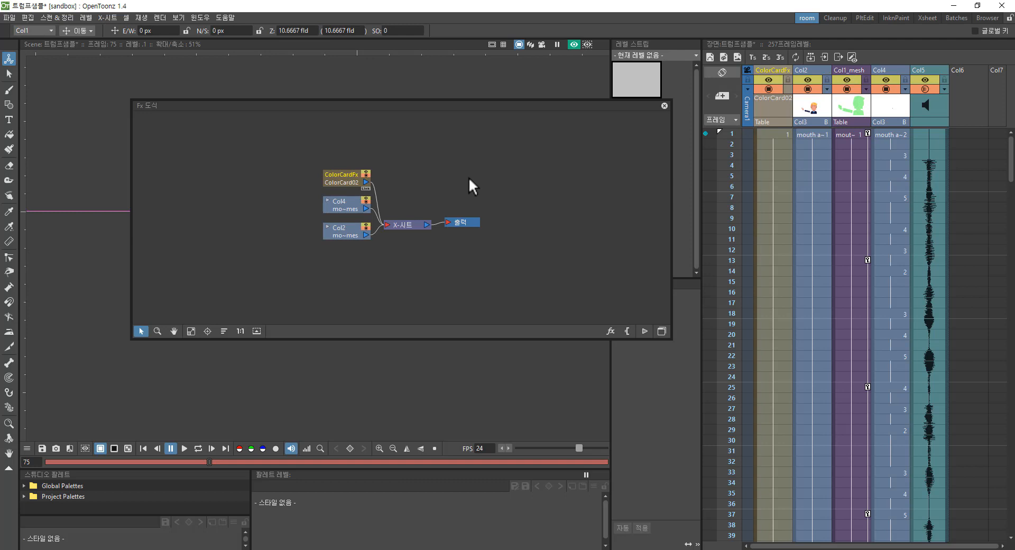
{"action": "left_click_drag", "start_coordinate": [341, 175], "coordinate": [458, 170]}
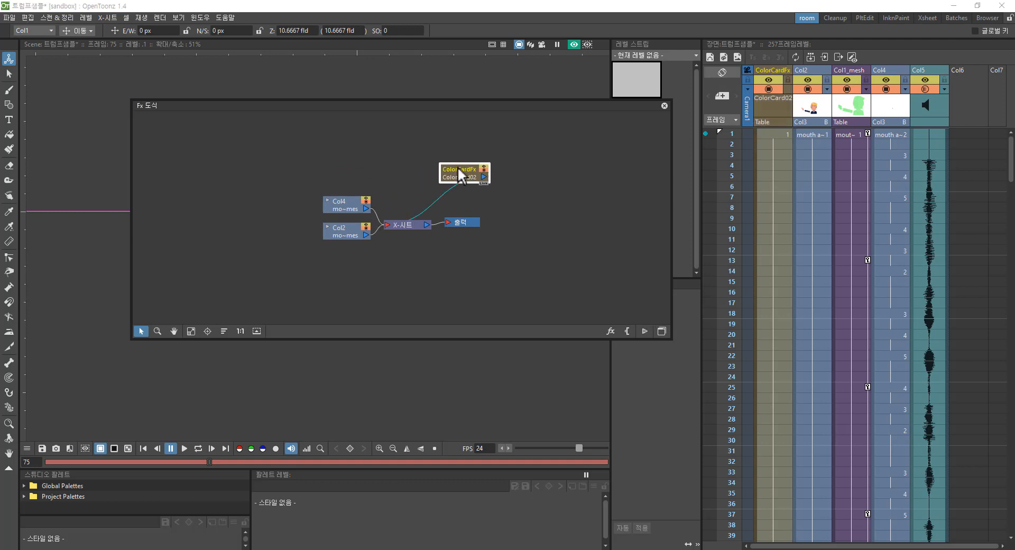
{"action": "double_click", "coordinate": [458, 166]}
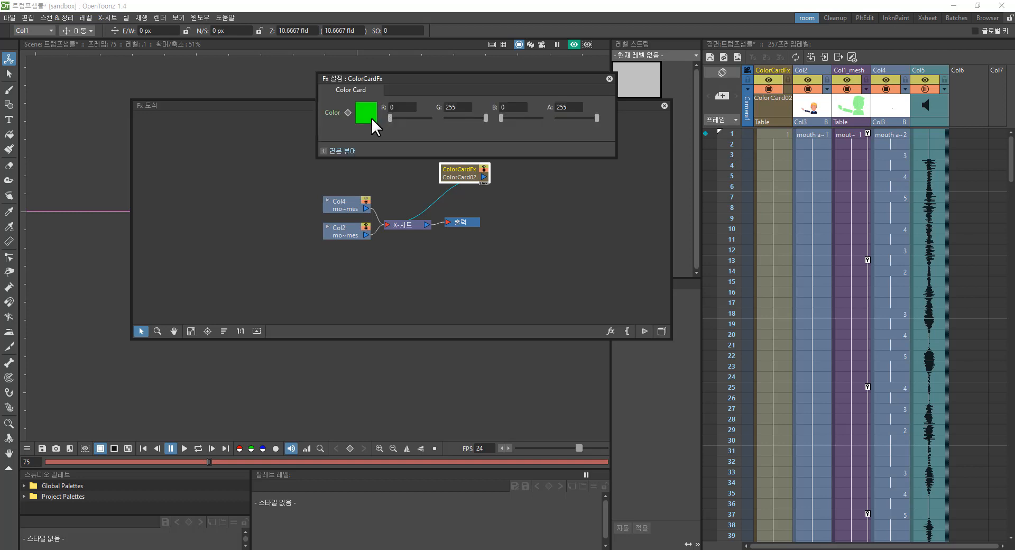
{"action": "left_click_drag", "start_coordinate": [483, 117], "coordinate": [440, 120]}
{"action": "left_click", "coordinate": [608, 79]}
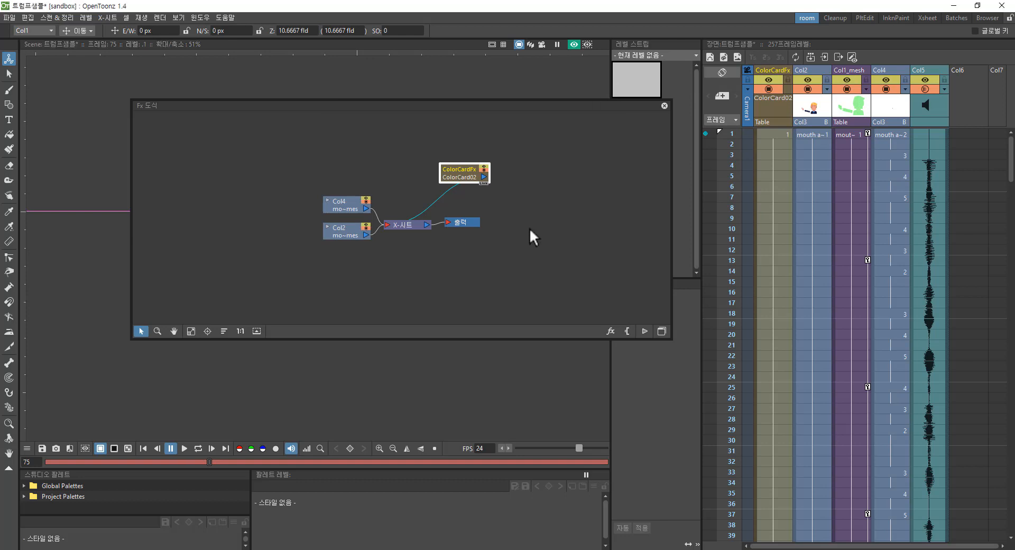
{"action": "left_click", "coordinate": [662, 103]}
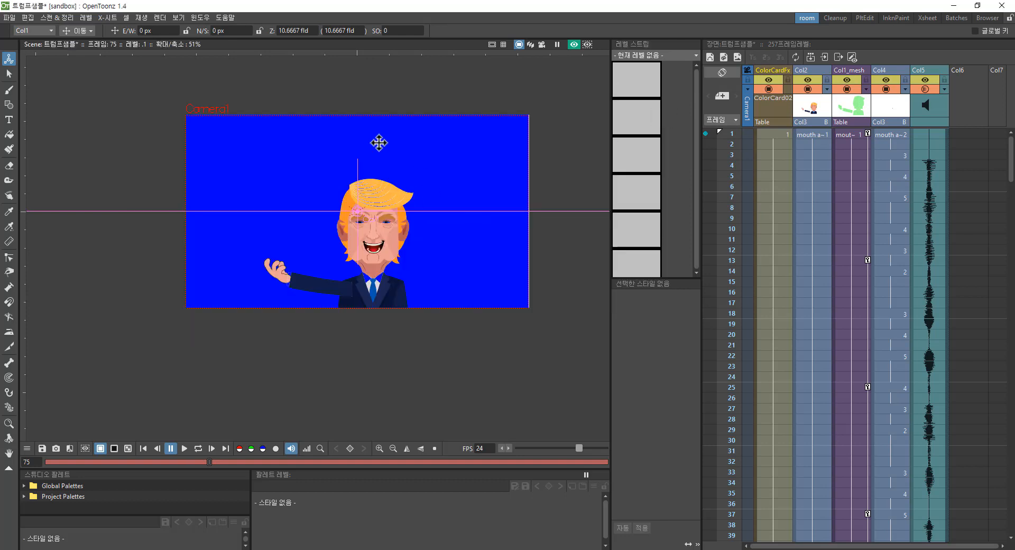